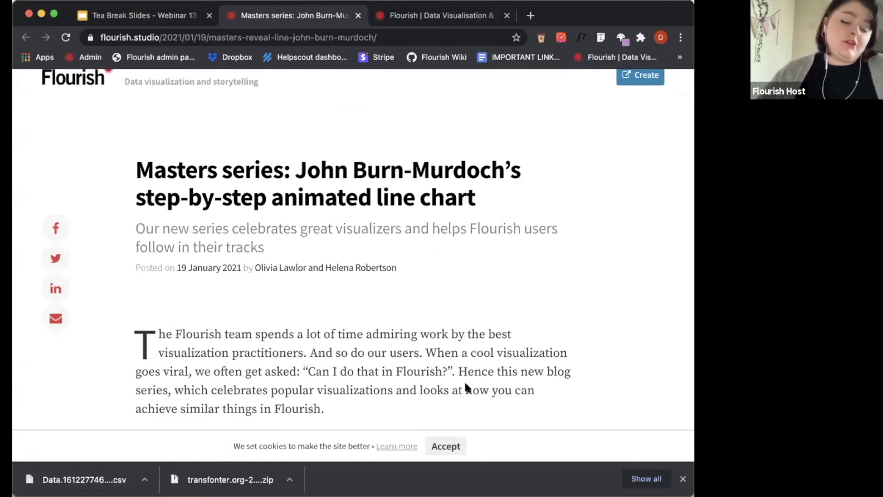
Read through the Masters series blog post down to the embedded "How has Covid affected UK deaths?" line chart.
scroll(466, 388, "down", 10)
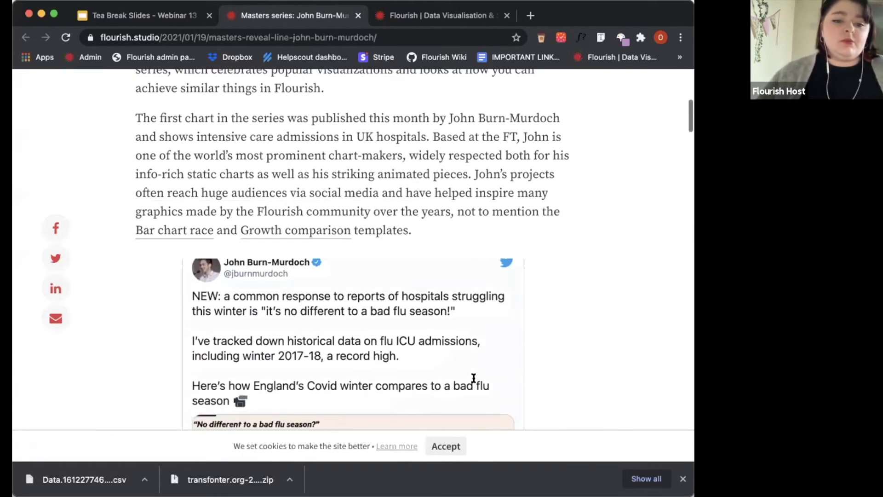
scroll(474, 383, "down", 3)
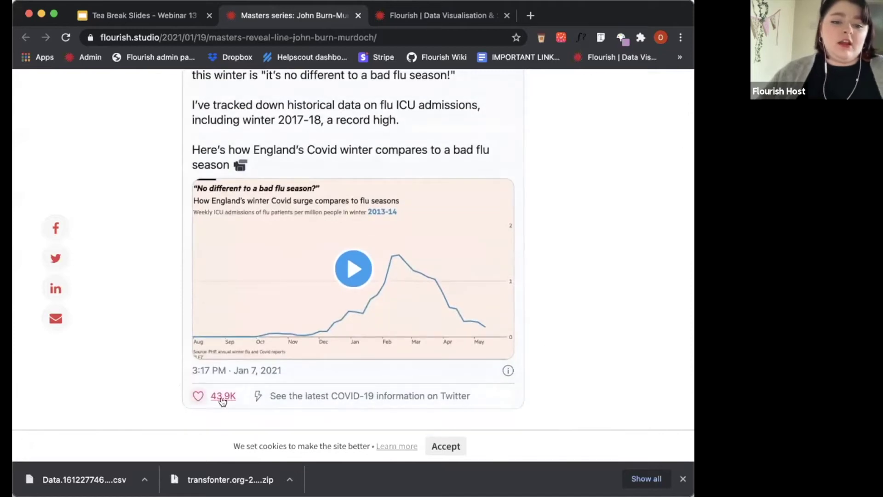
scroll(601, 247, "up", 1)
scroll(600, 246, "down", 7)
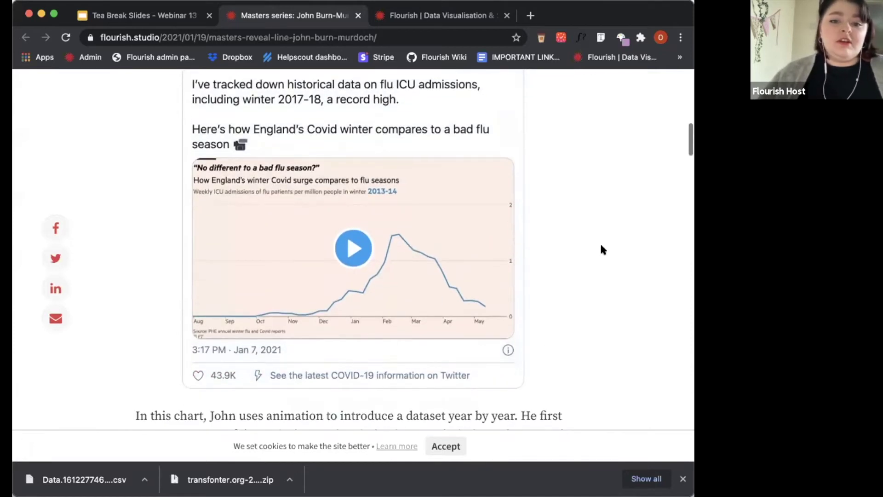
scroll(619, 187, "down", 15)
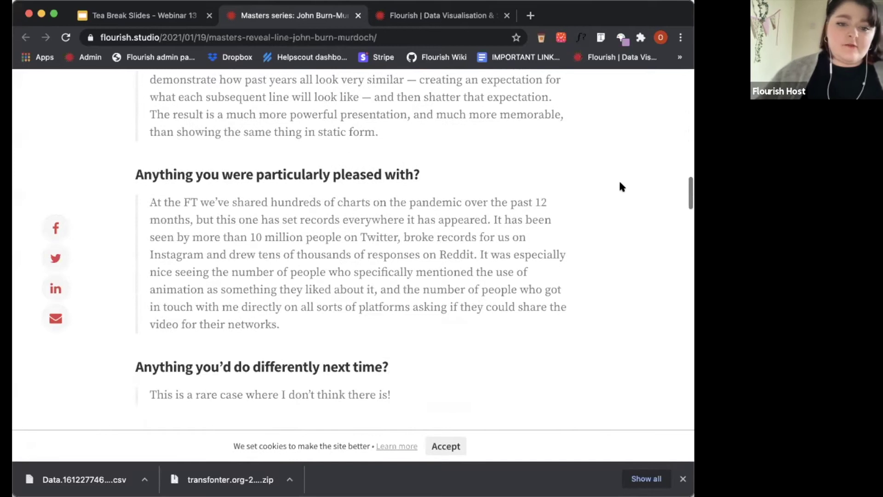
scroll(622, 186, "down", 3)
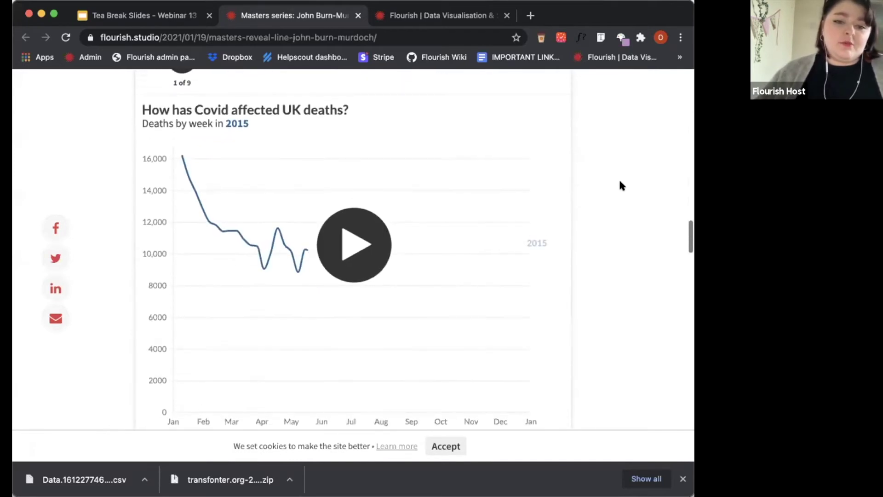
Advance the embedded UK deaths chart story to the view of deaths by week in 2018.
mouse_move(527, 234)
scroll(605, 223, "up", 1)
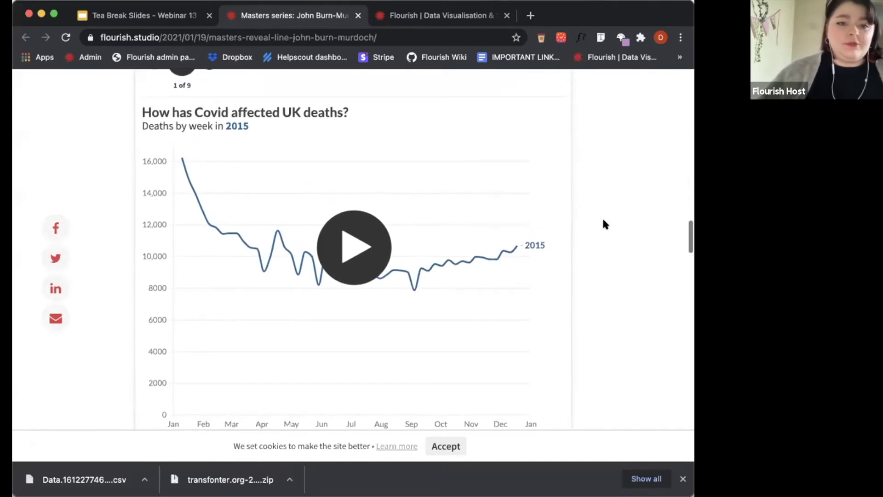
scroll(239, 133, "up", 1)
left_click(207, 81)
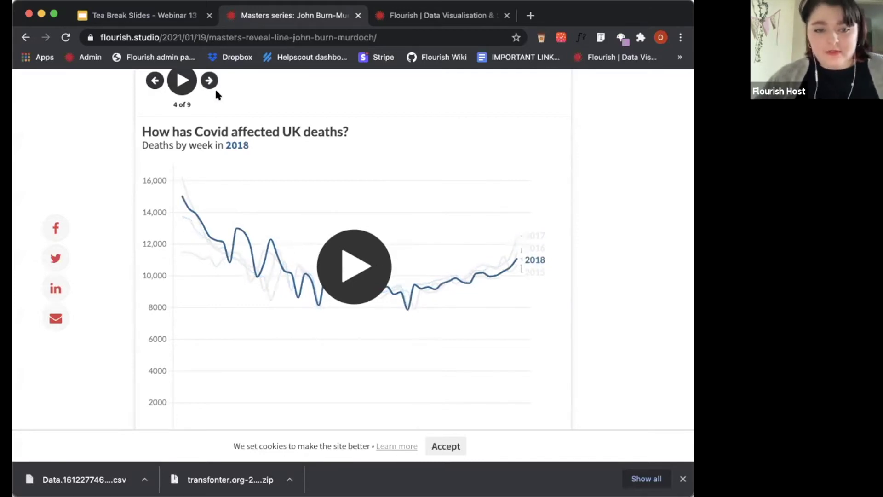
Return to the webinar slides and advance to the "Features of line labels in Flourish" slide.
left_click(165, 17)
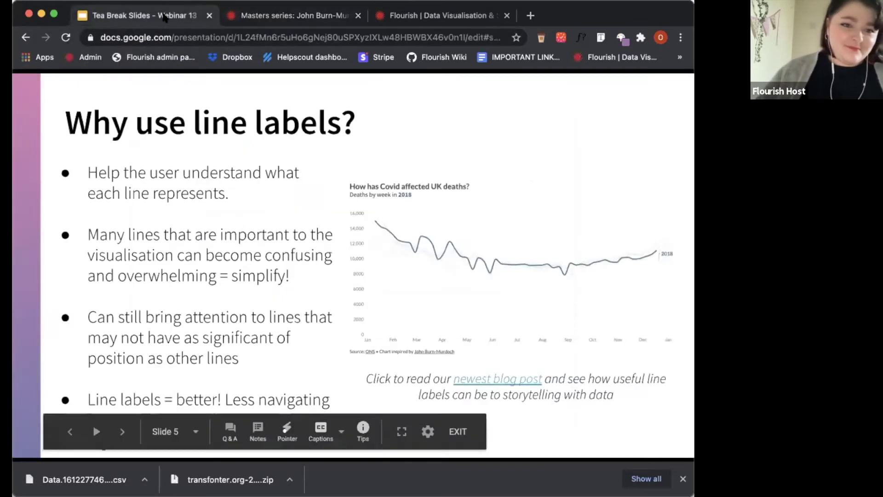
left_click(457, 158)
key("Left")
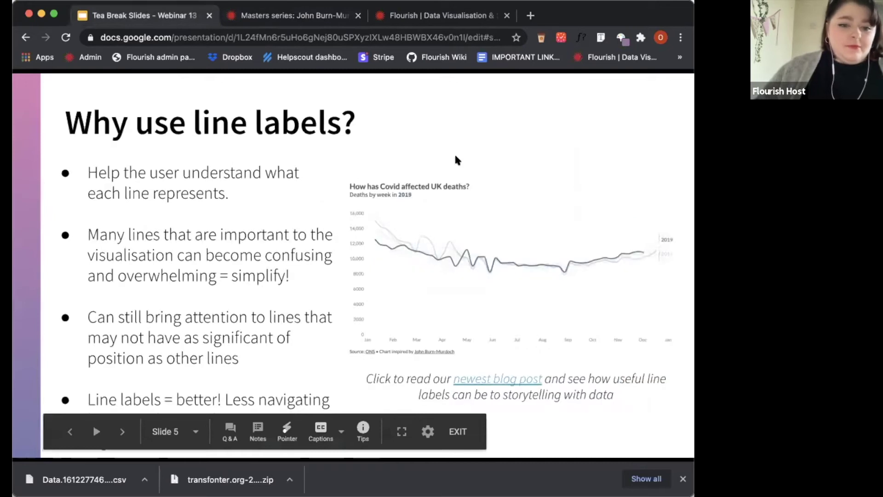
left_click(456, 159)
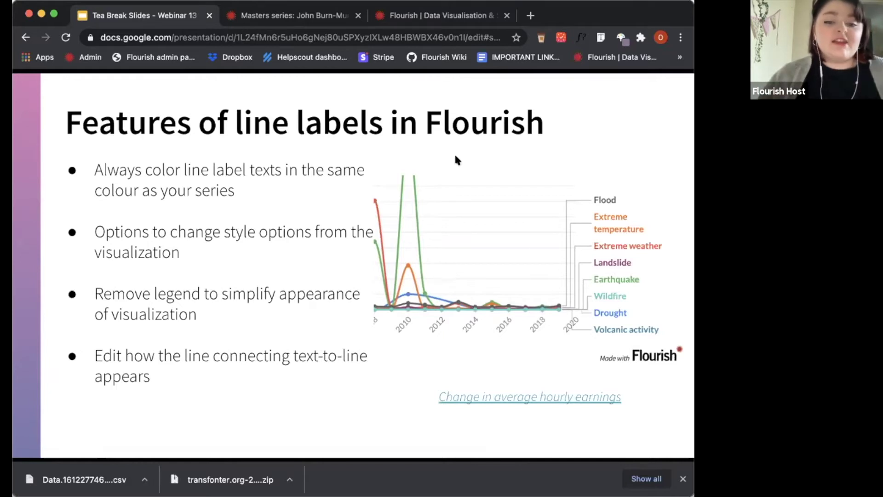
Open the natural disaster deaths visualisation from the slide in the Flourish editor and bring the line chart into view.
left_click(469, 260)
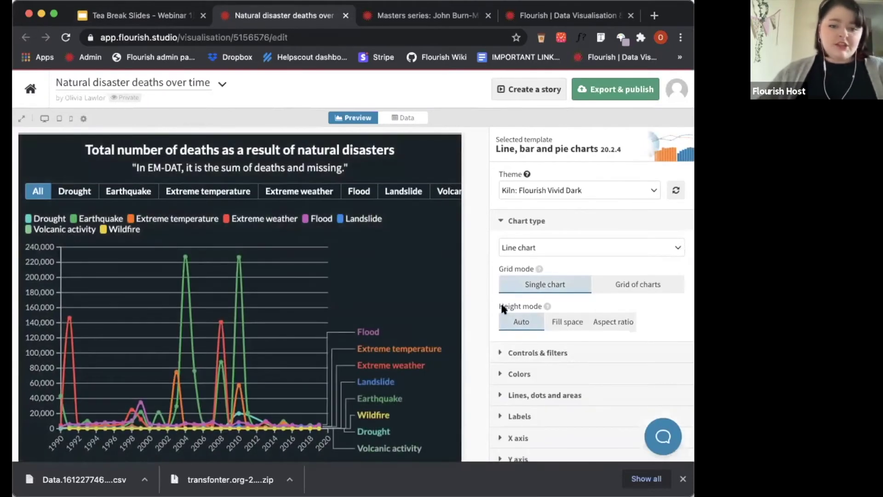
scroll(446, 264, "down", 1)
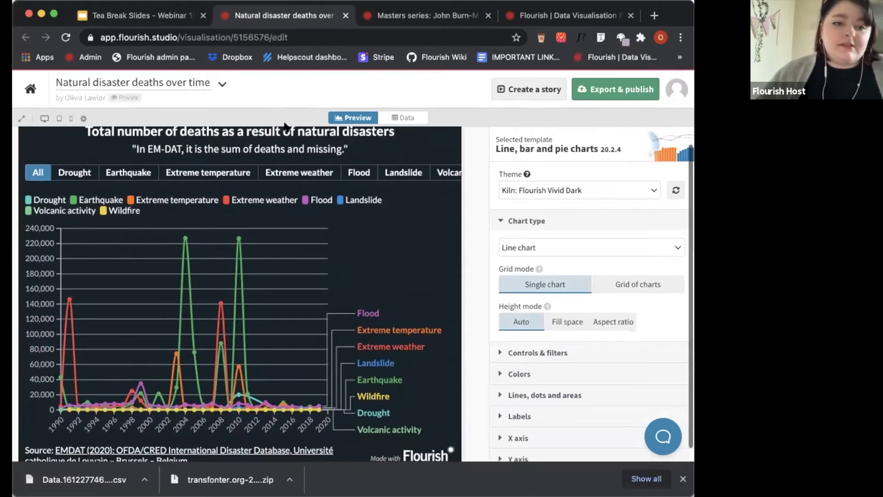
left_click(55, 15)
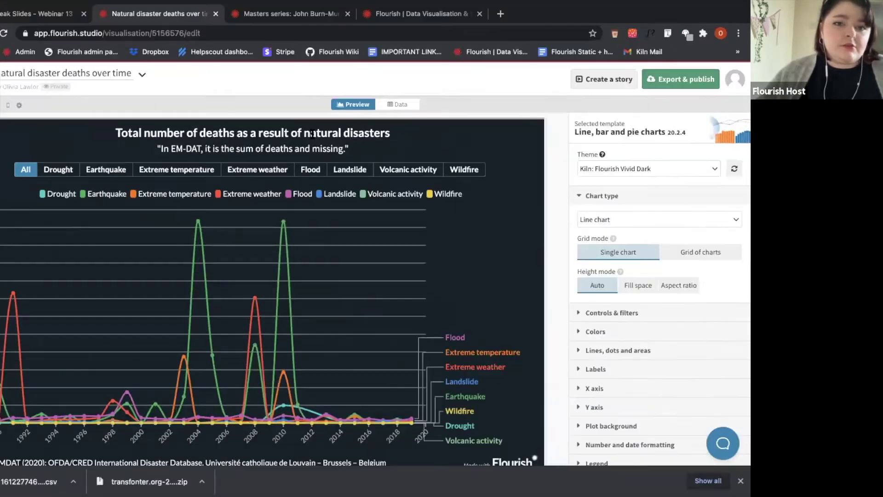
scroll(454, 247, "down", 1)
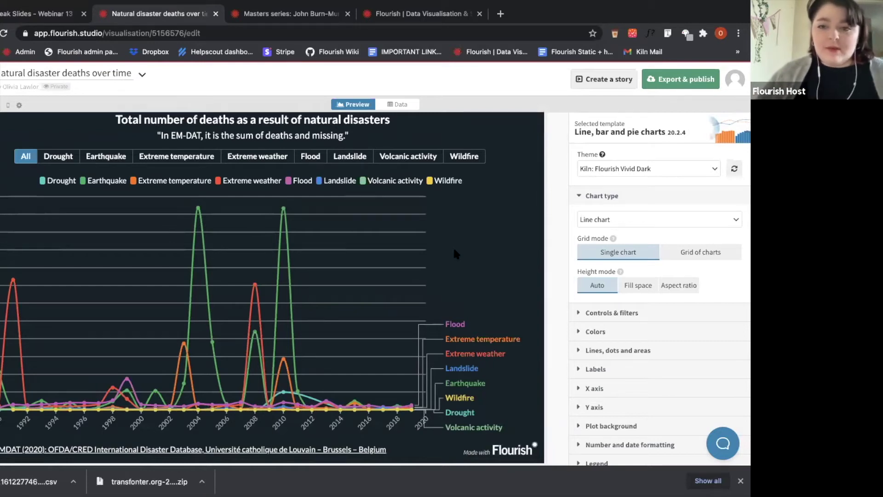
Clear all existing values from the visualisation's data sheet.
left_click(397, 104)
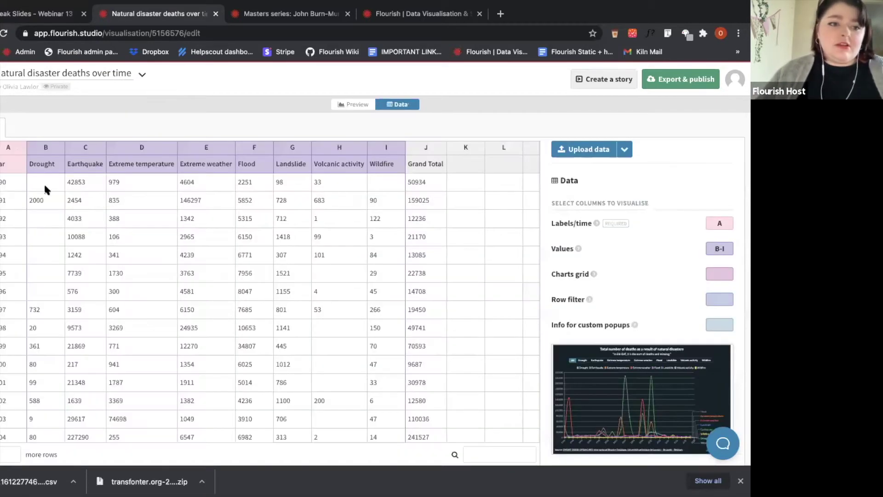
left_click(9, 164)
key("ctrl+a")
key("Delete")
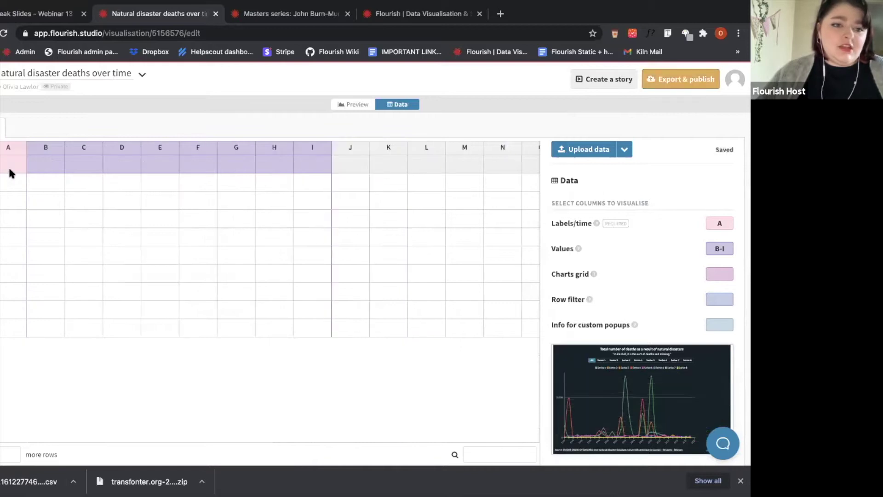
left_click(152, 203)
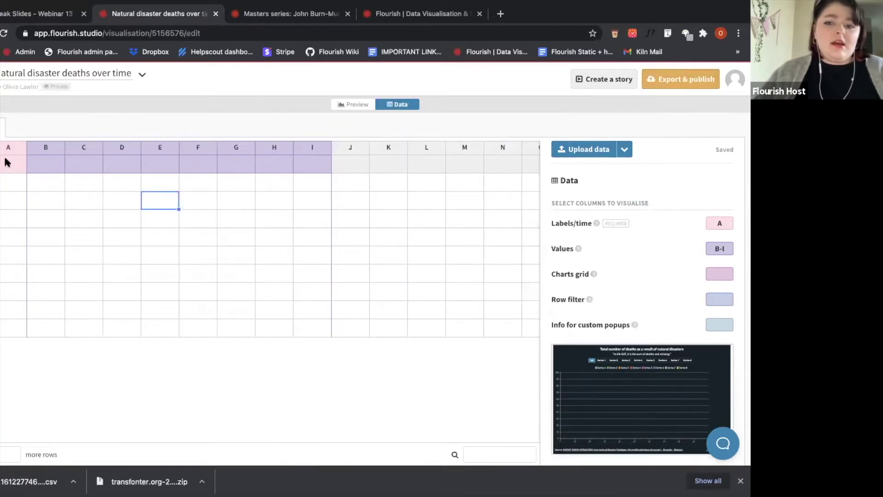
left_click(10, 159)
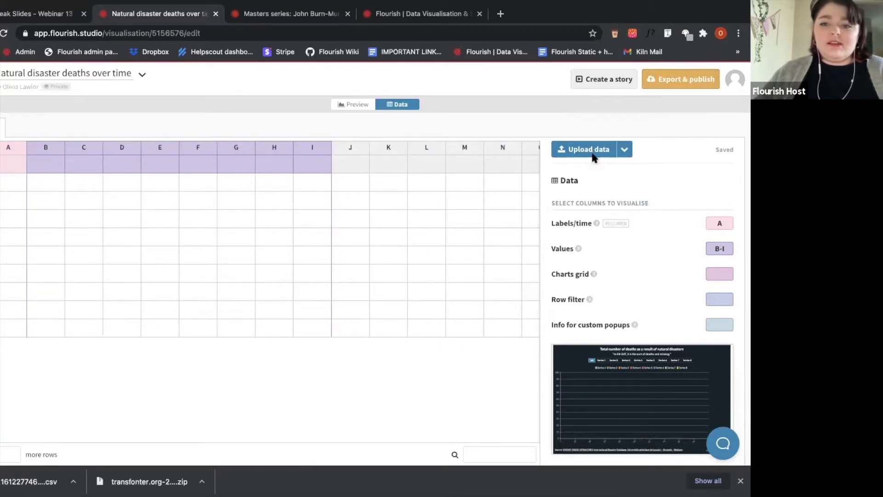
Upload the "data for webinar" file to replace the contents of the empty data sheet.
left_click(592, 154)
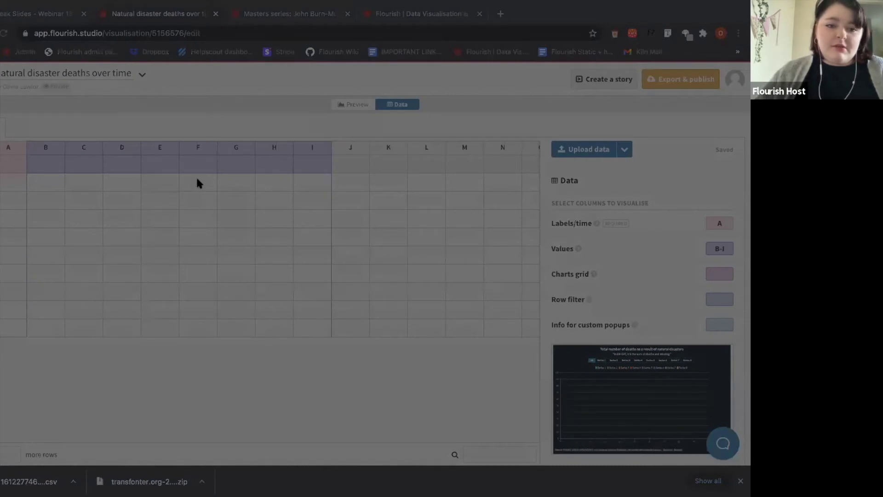
key("Escape")
key("Return")
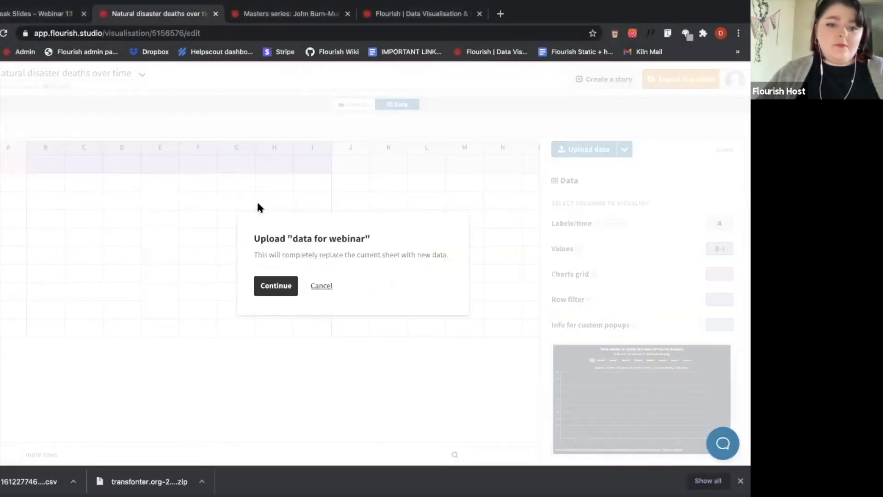
left_click(276, 286)
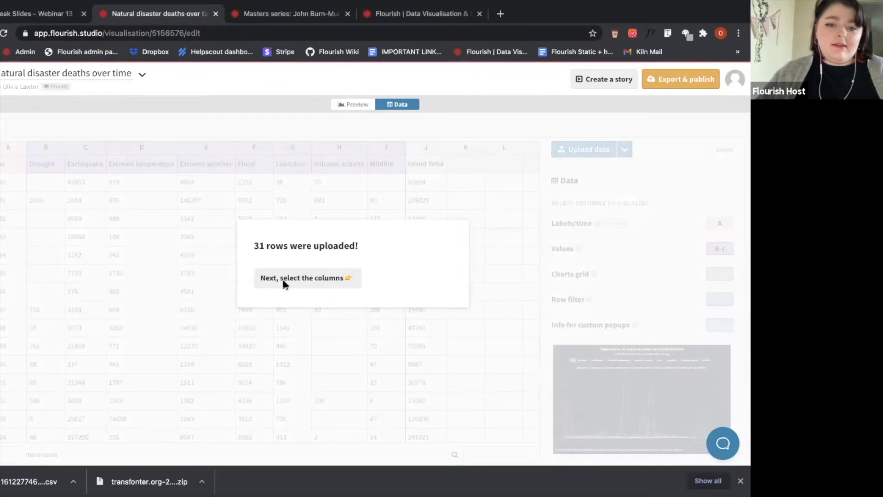
left_click(281, 279)
left_click(155, 256)
left_click(380, 242)
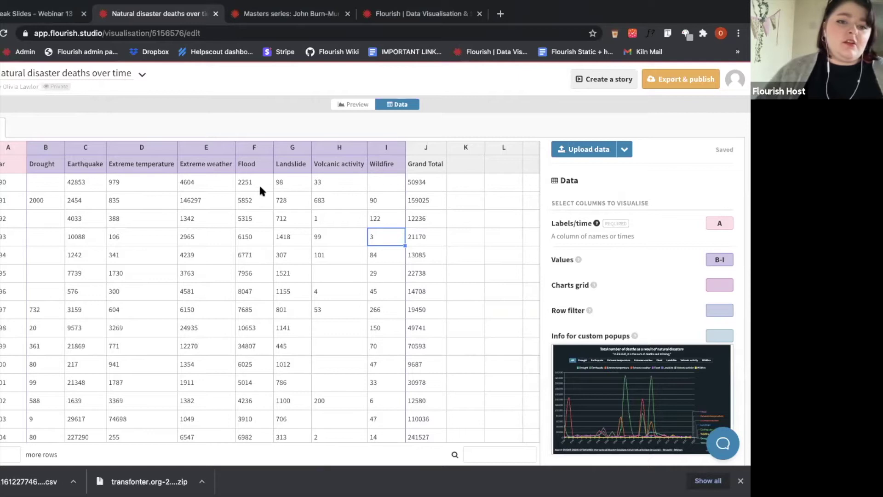
Try limiting the Values columns to B-D, and restore the range to B-I.
left_click(723, 260)
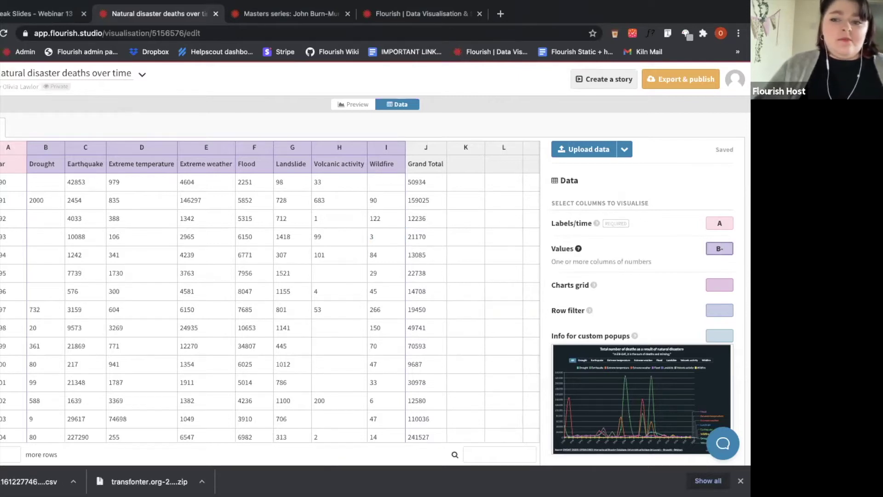
type("D")
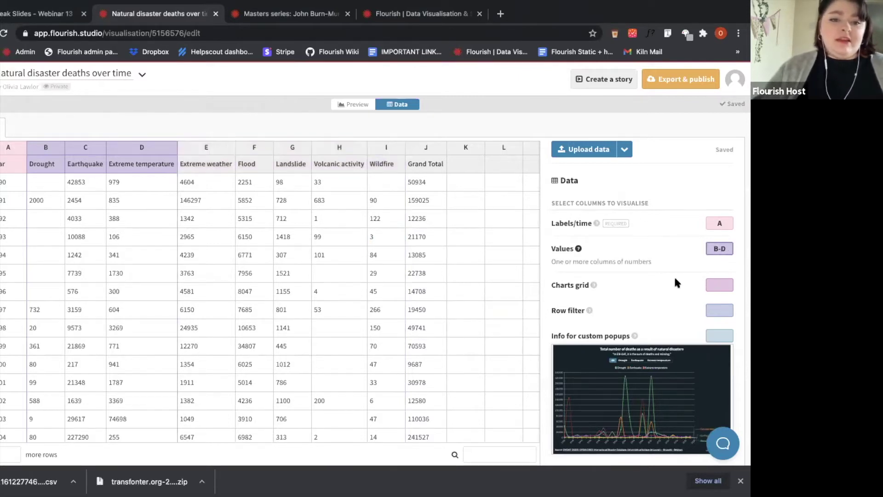
key("BackSpace")
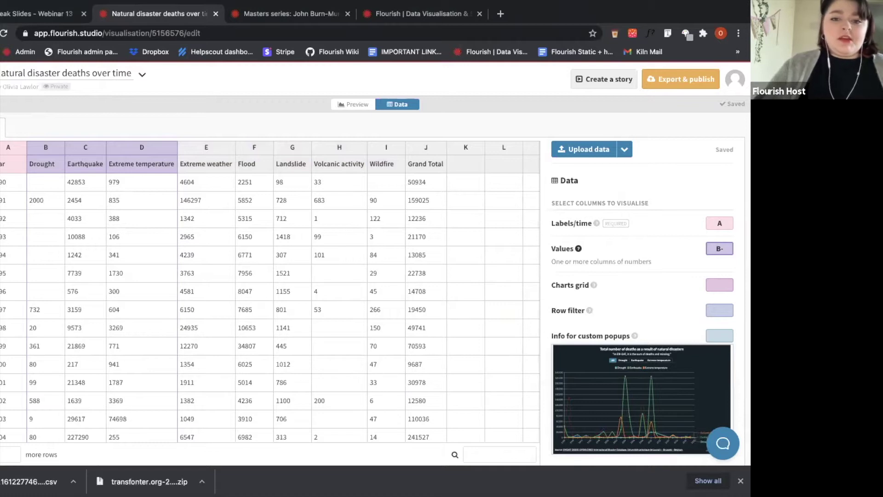
type("I")
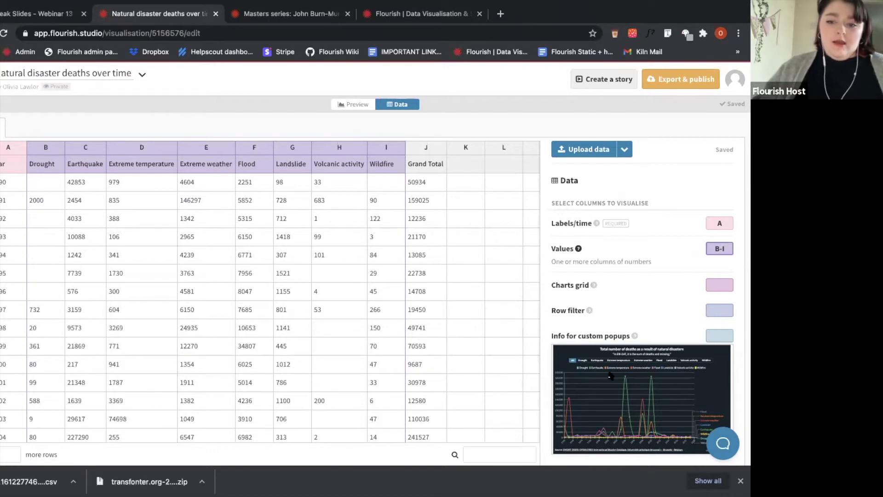
Return to the chart preview and turn off the labels on the lines.
left_click(354, 105)
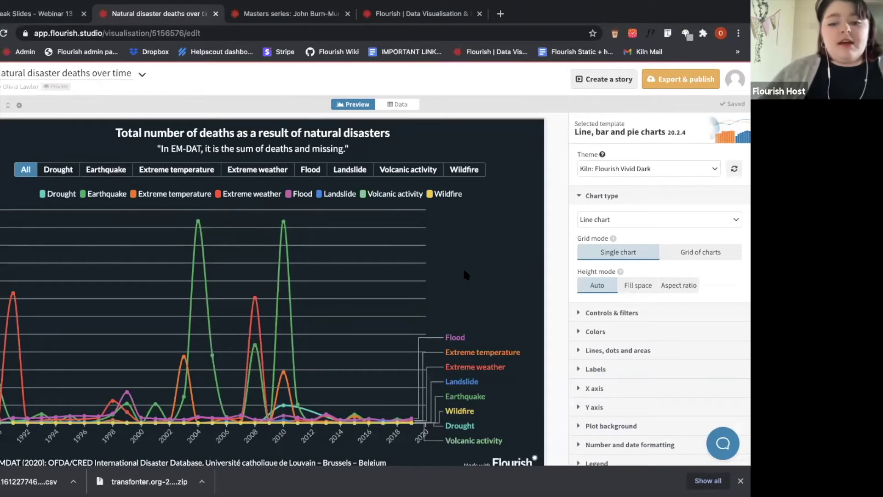
left_click(595, 369)
left_click(587, 416)
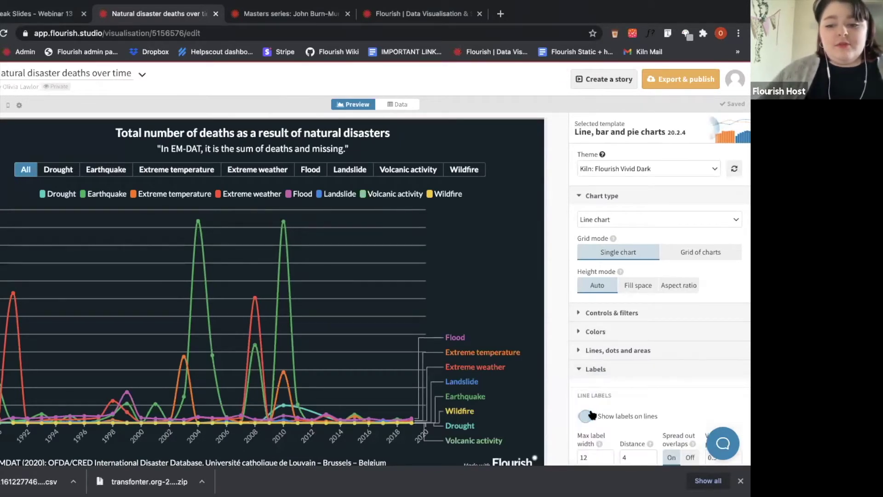
left_click(595, 369)
scroll(439, 368, "down", 1)
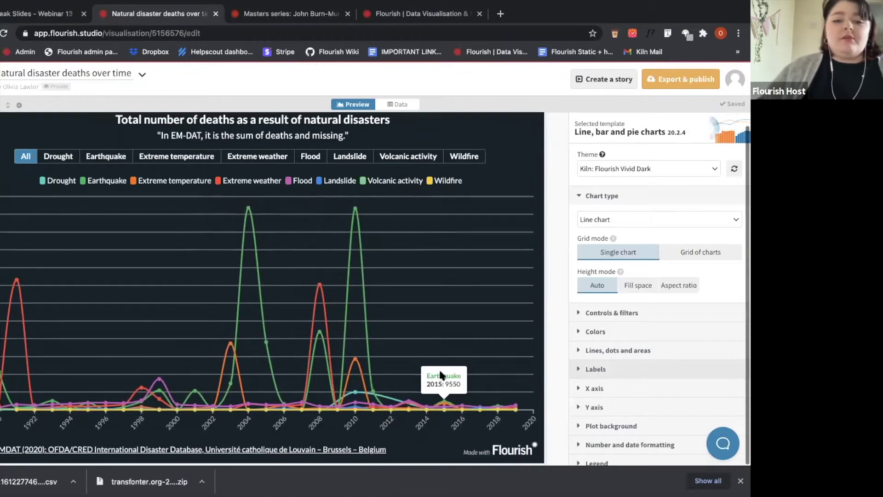
Remove the series filter buttons (All, Drought, Earthquake and the others) from above the line chart.
left_click(627, 314)
left_click(606, 362)
left_click(630, 318)
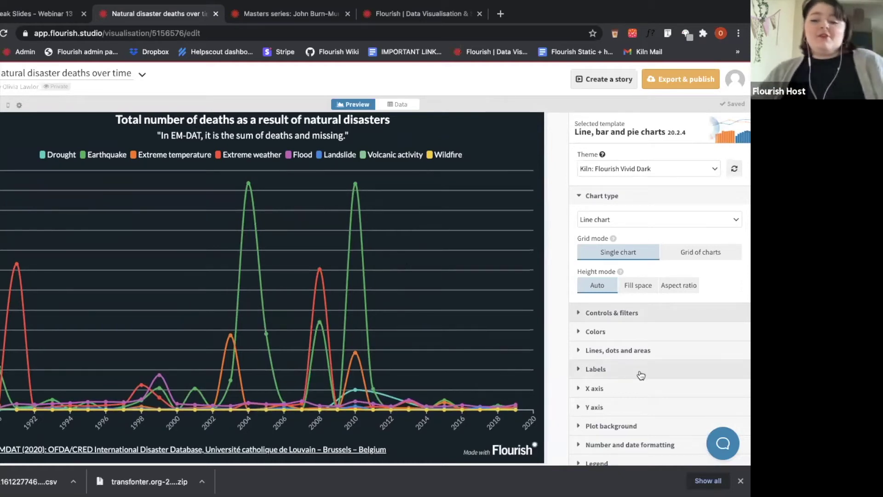
Turn the labels on the lines back on.
left_click(607, 196)
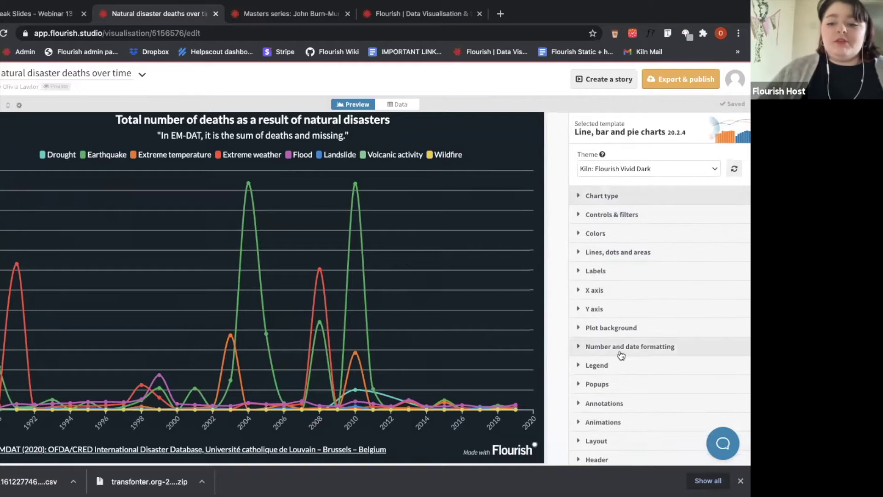
left_click(606, 275)
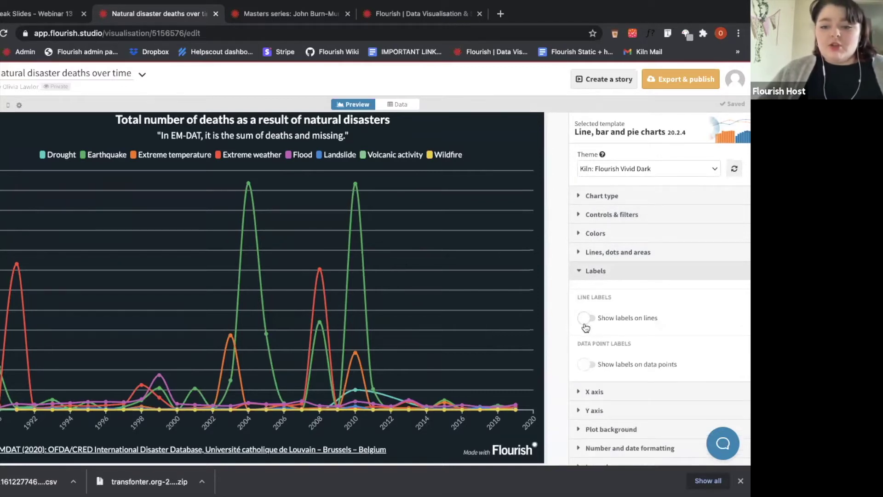
left_click(585, 318)
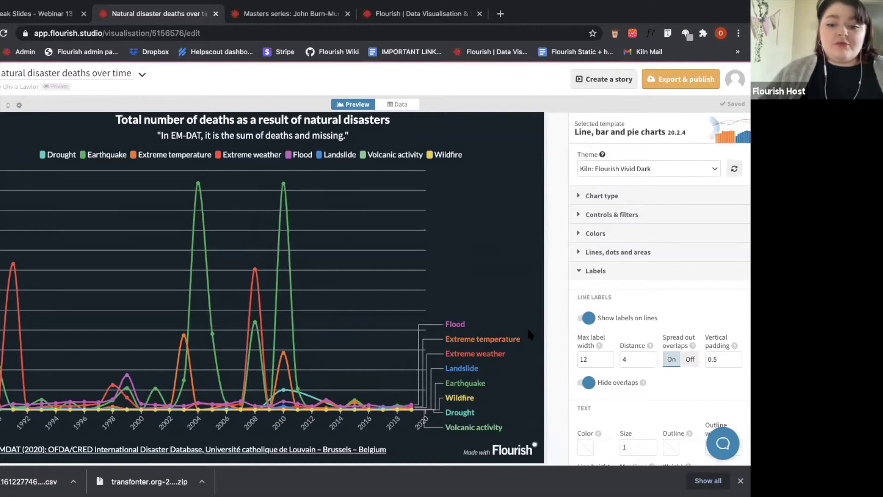
Reduce the line labels' maximum width to 2, and raise it to 5.
left_click(609, 363)
left_click(609, 363)
left_click(609, 363)
left_click(608, 363)
left_click(608, 362)
left_click(608, 363)
left_click(609, 363)
left_click(608, 363)
left_click(608, 363)
left_click(609, 363)
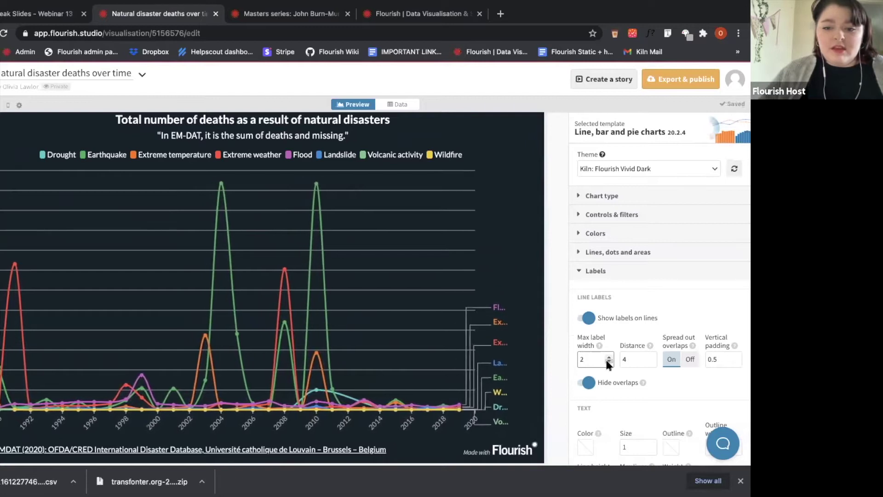
left_click(609, 357)
left_click(608, 357)
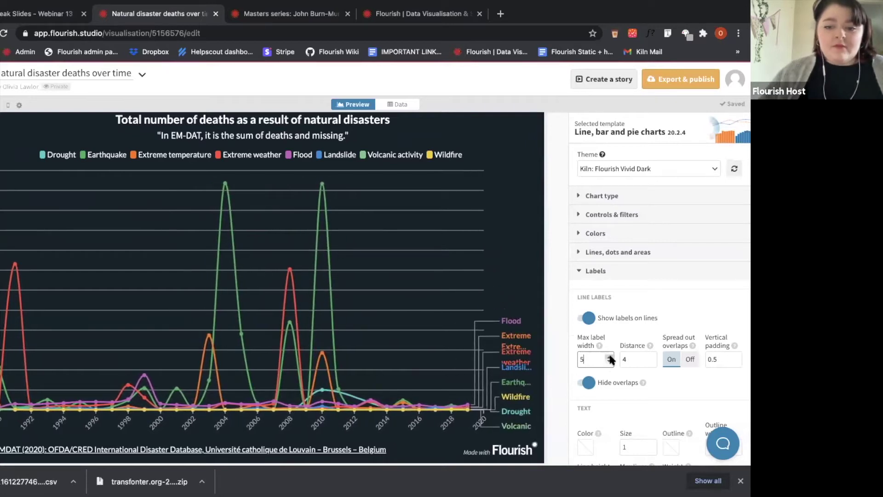
Reduce the distance of the line labels from the chart lines to 3.1.
left_click(609, 358)
left_click(651, 362)
left_click(652, 362)
left_click(652, 362)
left_click(651, 363)
left_click(651, 362)
left_click(651, 362)
left_click(651, 363)
left_click(651, 362)
left_click(651, 362)
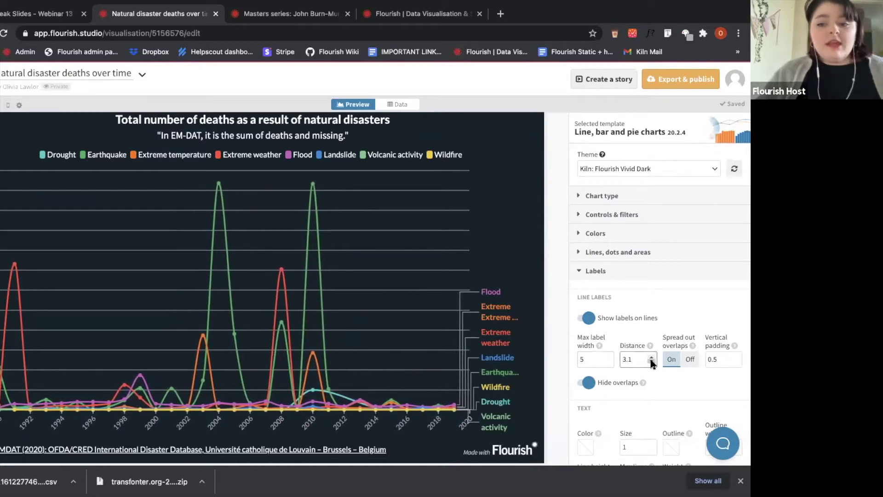
Raise the line labels' maximum width to 11.
left_click(609, 357)
left_click(609, 358)
left_click(608, 357)
left_click(609, 358)
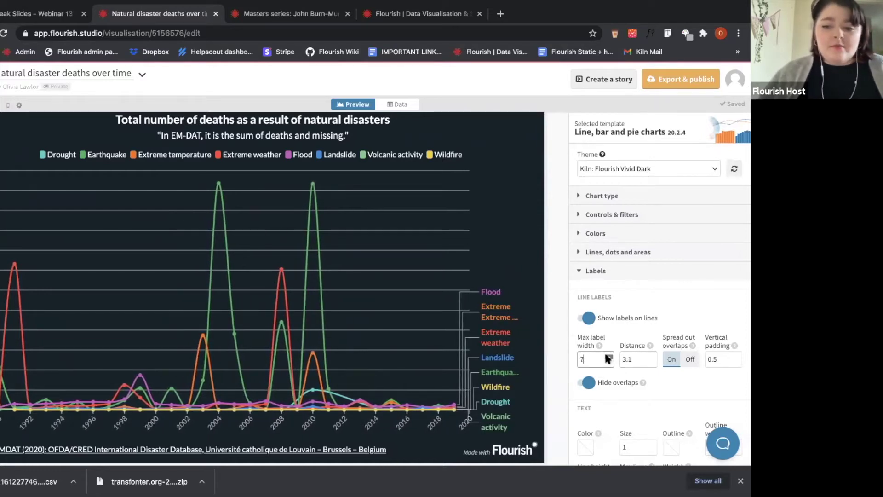
left_click(609, 357)
left_click(609, 357)
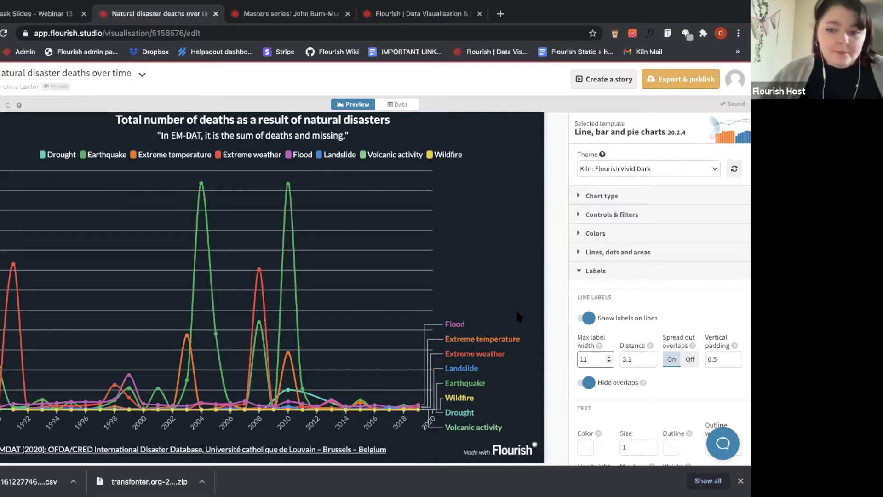
left_click(601, 375)
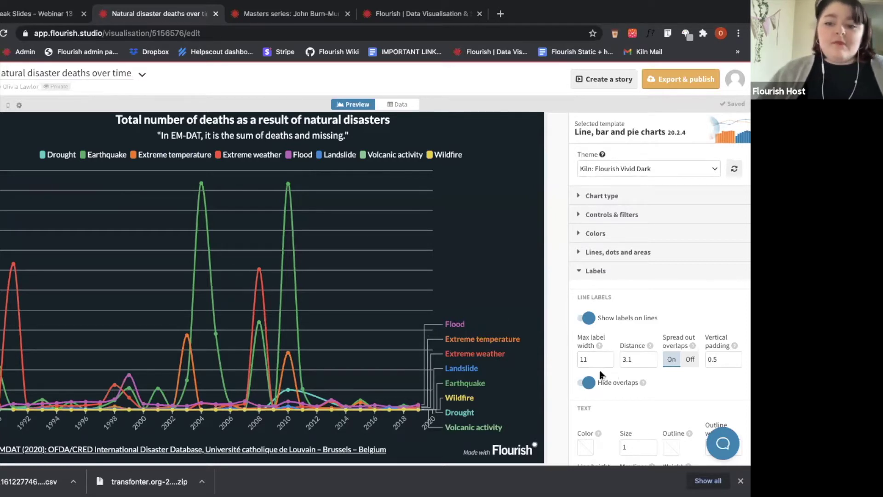
Raise the vertical padding between the line labels to 0.9, and bring it down to 0.8.
scroll(604, 363, "down", 5)
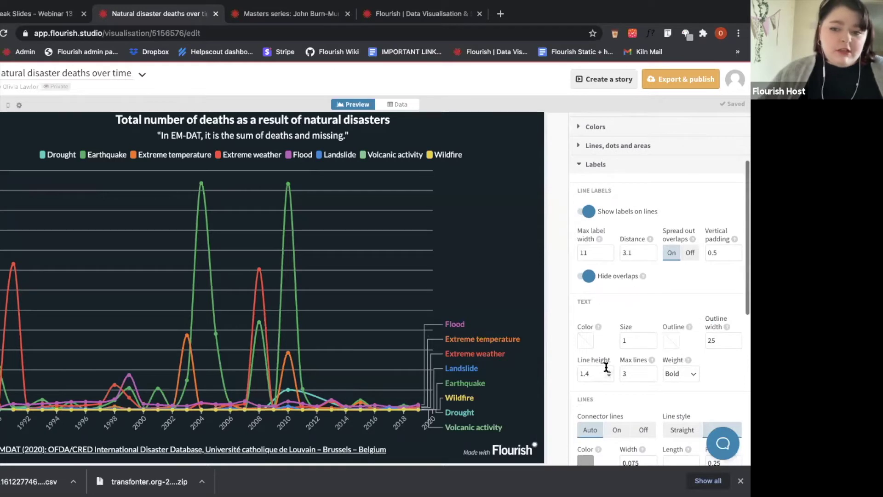
scroll(606, 366, "down", 1)
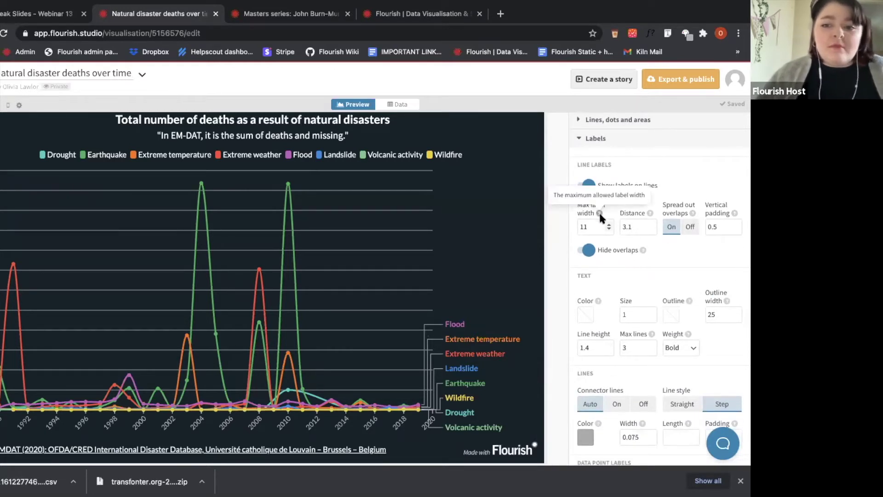
left_click(735, 225)
left_click(737, 224)
left_click(736, 224)
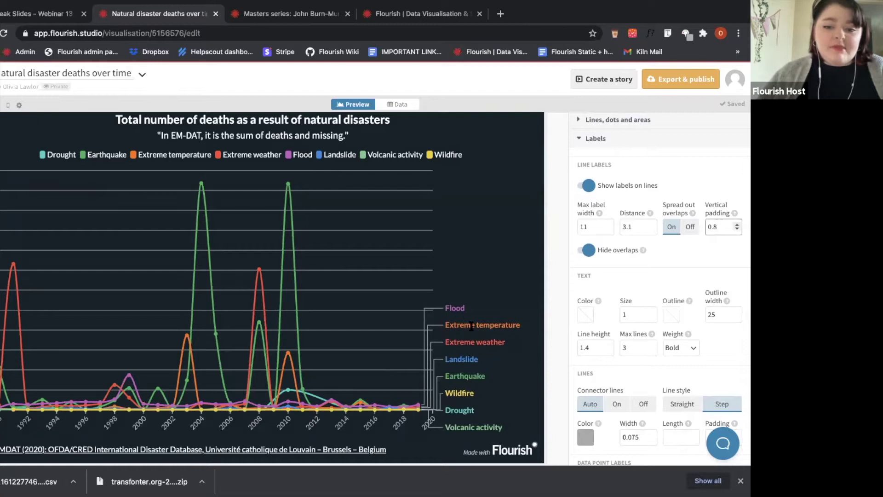
left_click(737, 225)
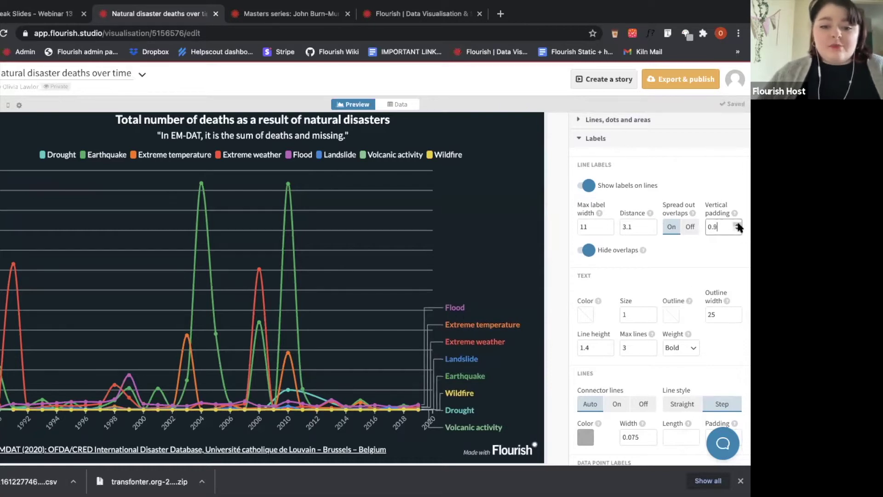
left_click(736, 230)
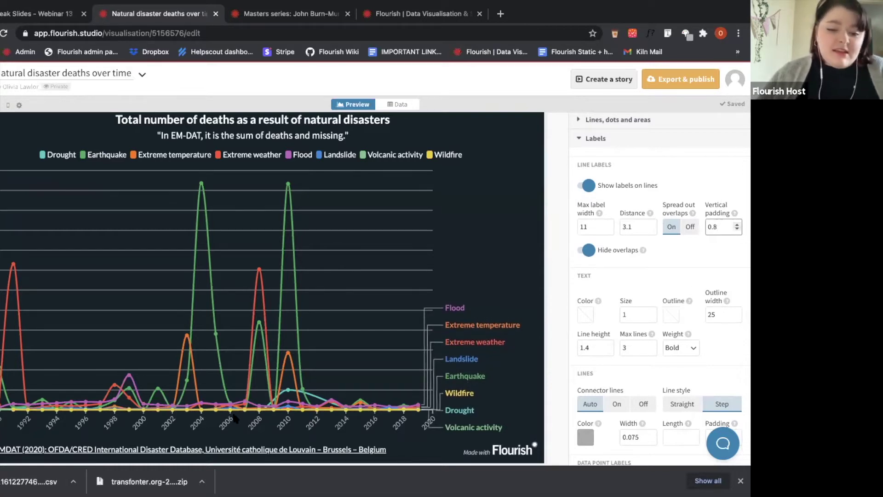
left_click(310, 410)
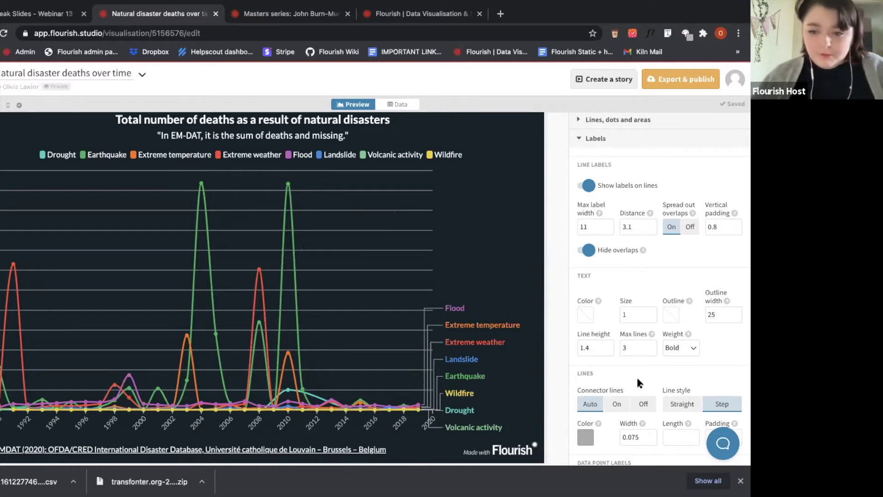
Try a dark red (RGB 138, 40, 40) text color on the line labels, and clear it again.
scroll(636, 376, "down", 1)
mouse_move(598, 283)
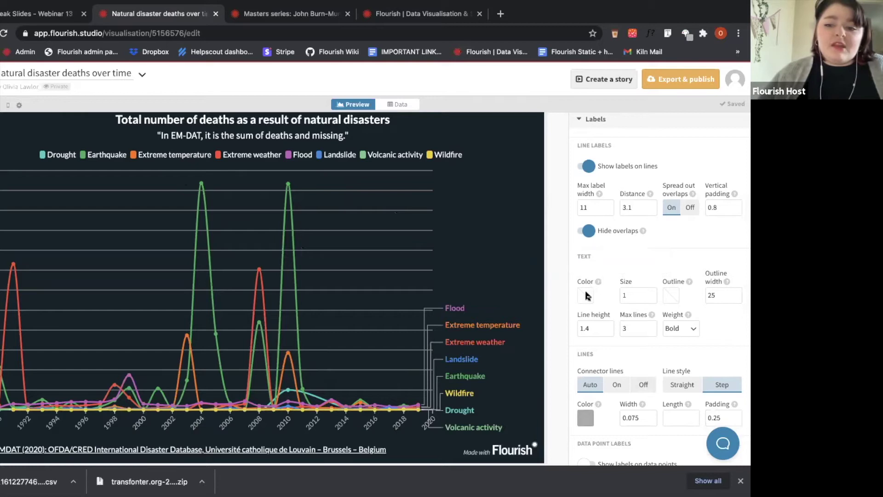
left_click(586, 295)
left_click(571, 120)
left_click_drag(570, 120, 569, 111)
left_click(586, 296)
left_click(586, 295)
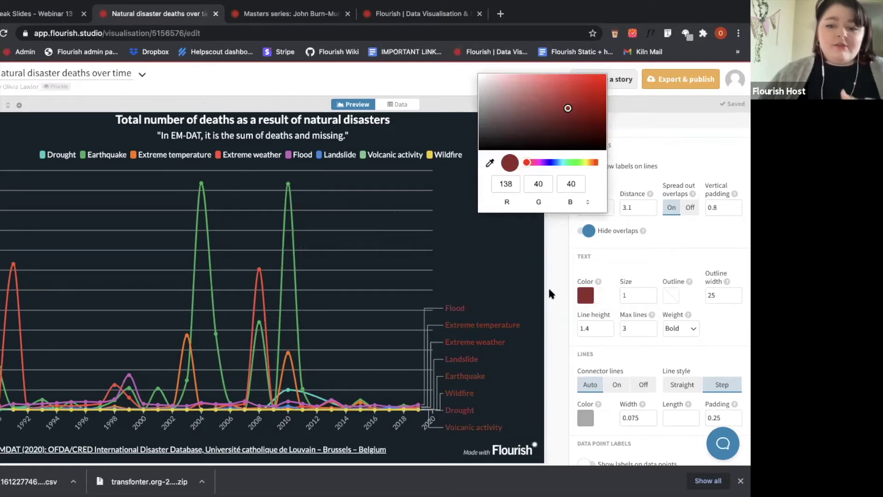
left_click(596, 292)
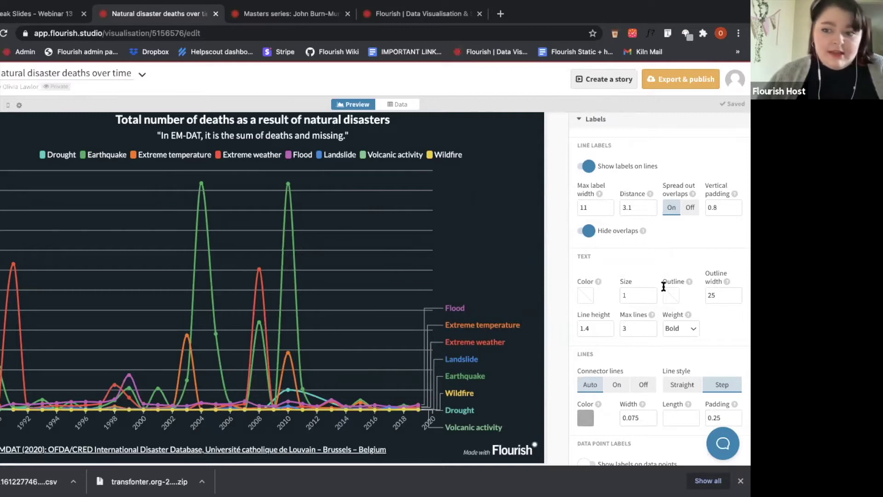
Raise the outline width of the line label text to 29, and lower it to 24.
left_click(736, 293)
left_click(737, 293)
left_click(736, 293)
left_click(737, 293)
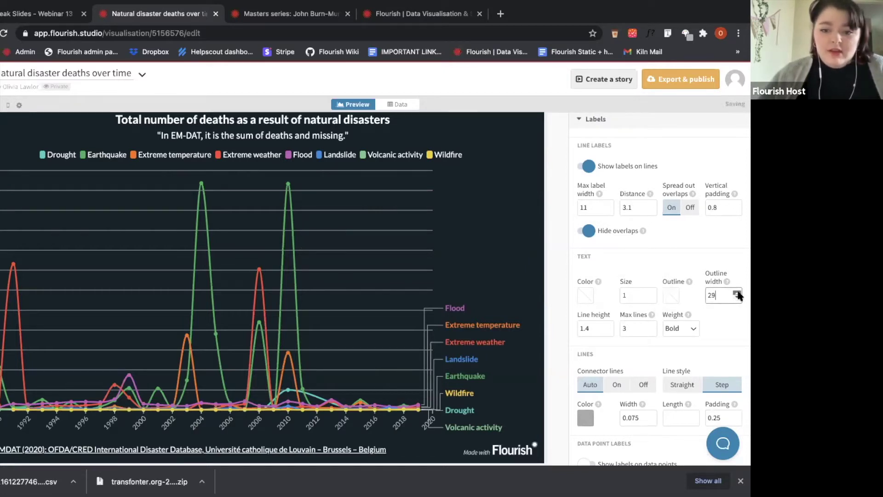
left_click(737, 298)
left_click(736, 298)
left_click(736, 298)
left_click(737, 298)
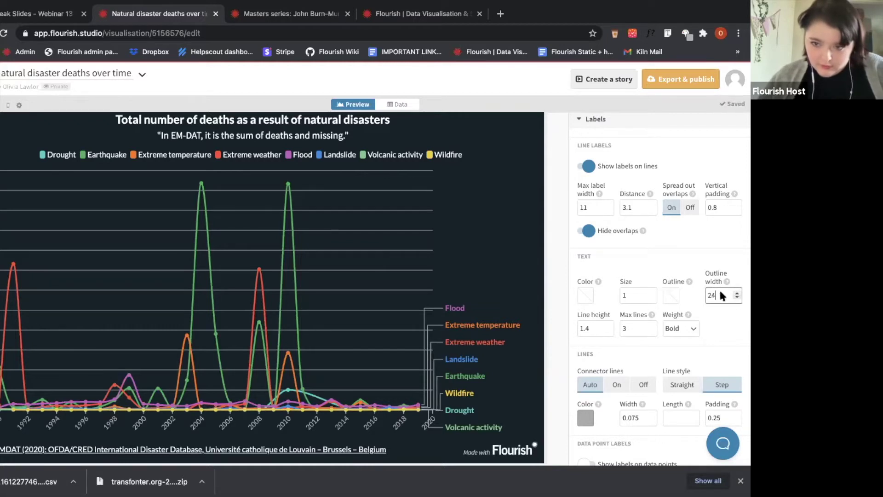
Give the line label text a reddish-brown outline (RGB 107, 61, 61) and set its outline width to 29.
left_click(671, 294)
left_click(573, 245)
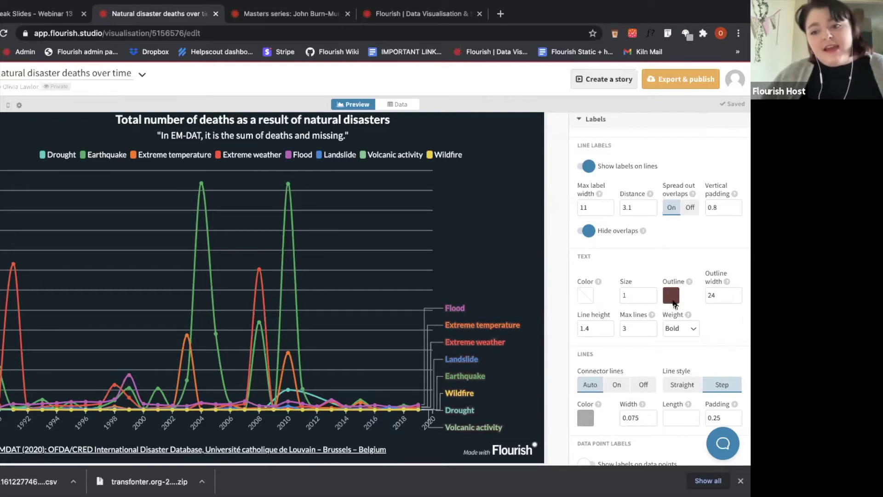
left_click(737, 293)
left_click(736, 293)
left_click(736, 293)
left_click(736, 293)
left_click(736, 293)
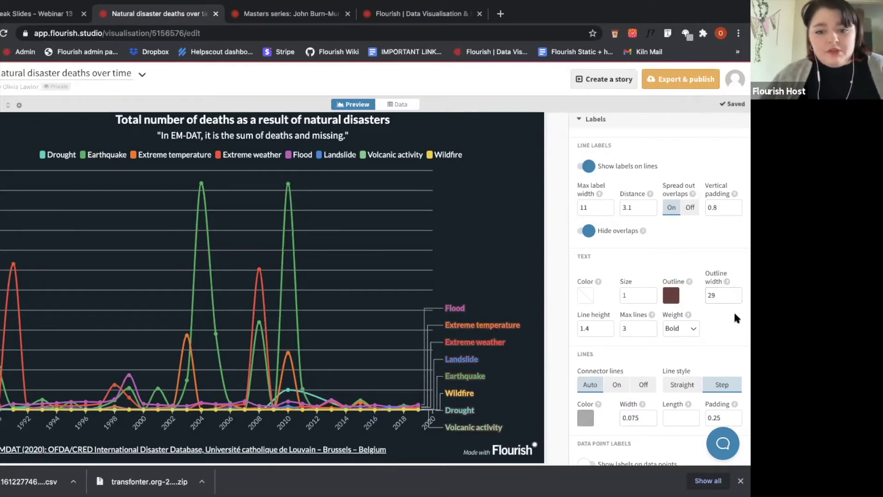
Clear the custom outline color of the line label text.
left_click(672, 296)
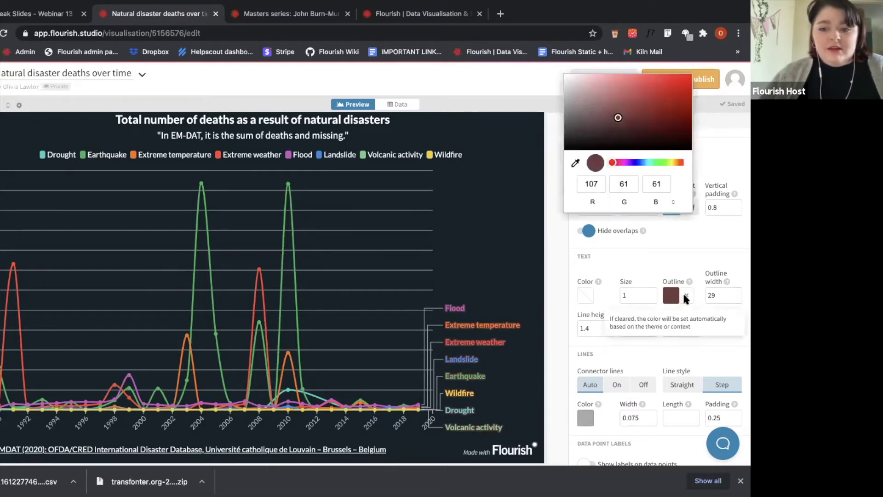
left_click(686, 295)
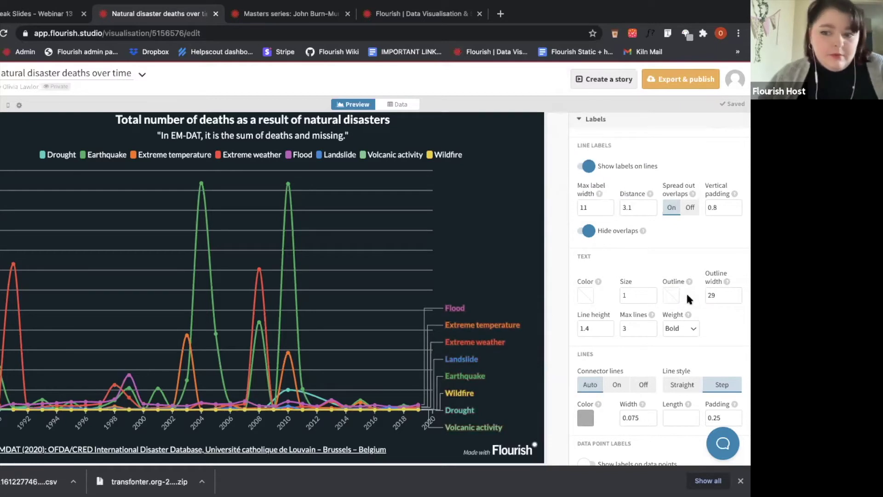
Change the line label text weight to Normal, and return it to Bold.
left_click(692, 327)
scroll(692, 327, "down", 1)
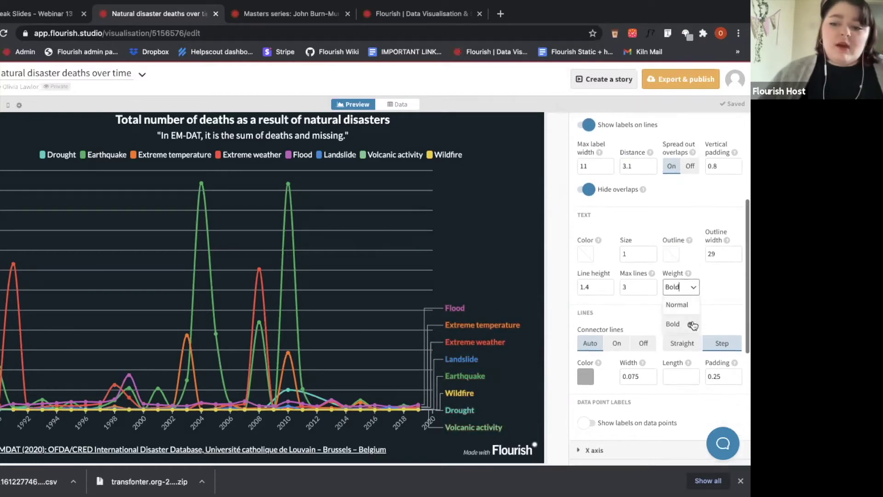
left_click(689, 312)
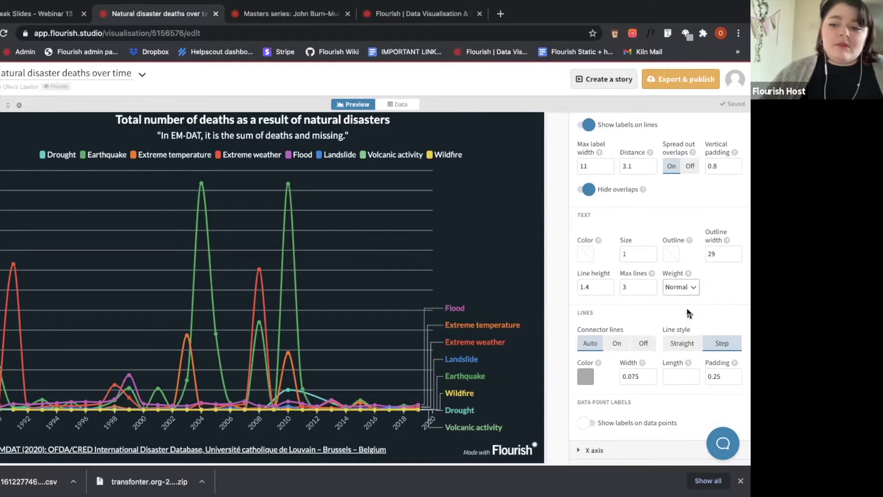
left_click(692, 287)
left_click(676, 324)
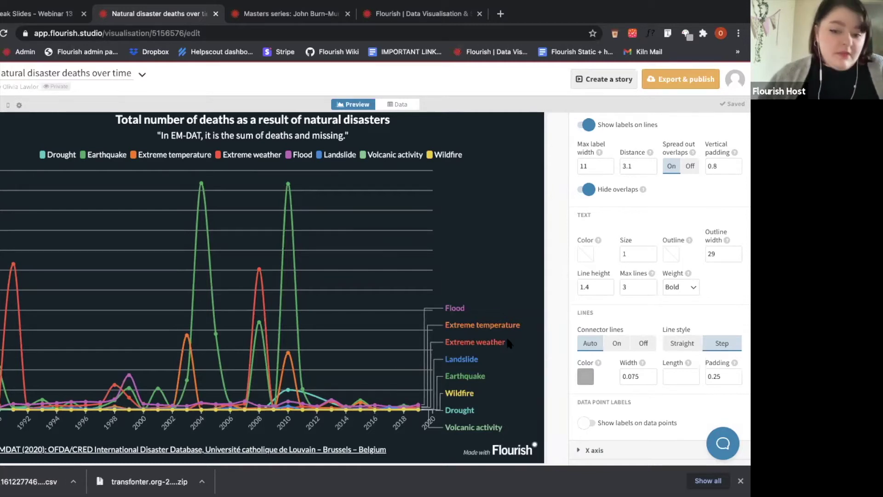
Set the line label text's line height to 1.5, and try a maximum of 6 lines before returning to 3.
left_click(607, 285)
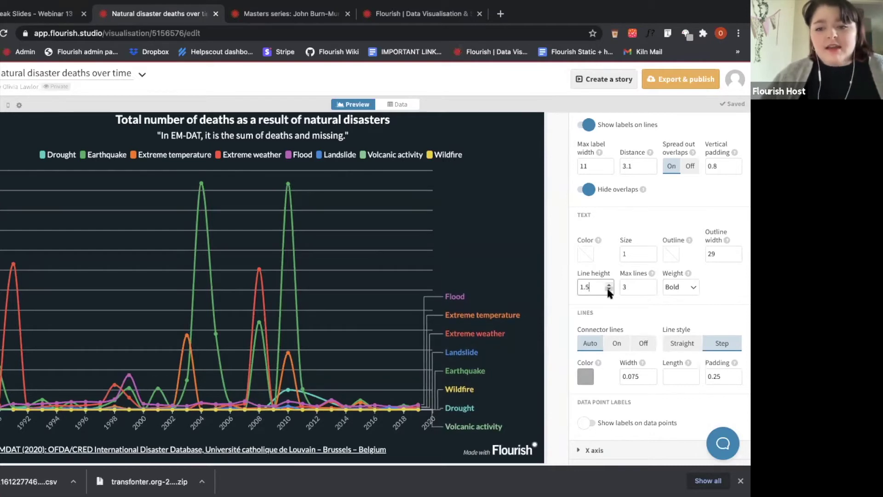
double_click(651, 285)
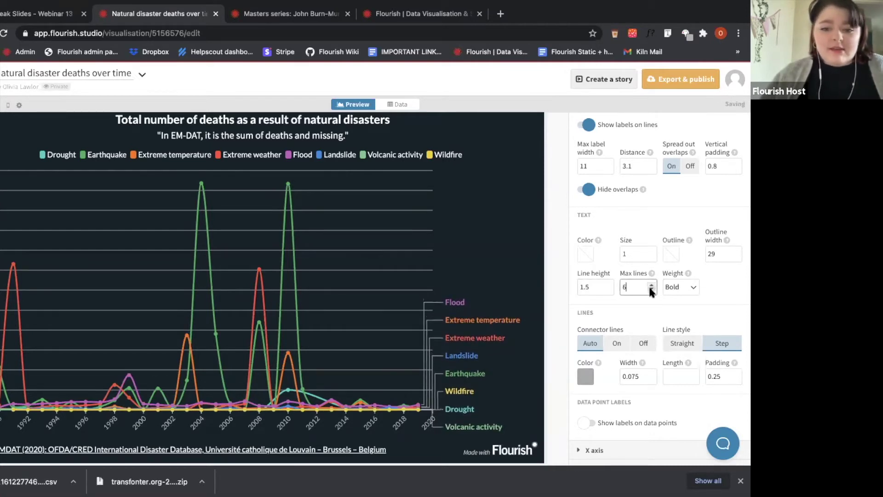
double_click(651, 290)
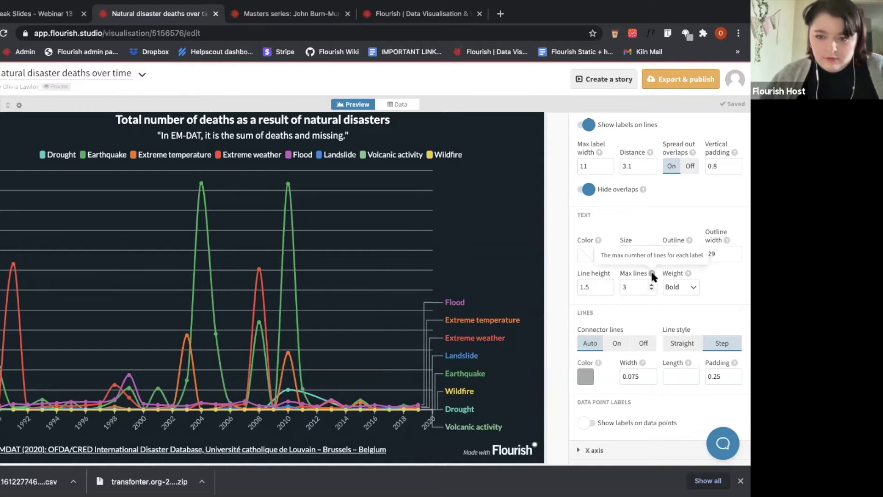
left_click(651, 285)
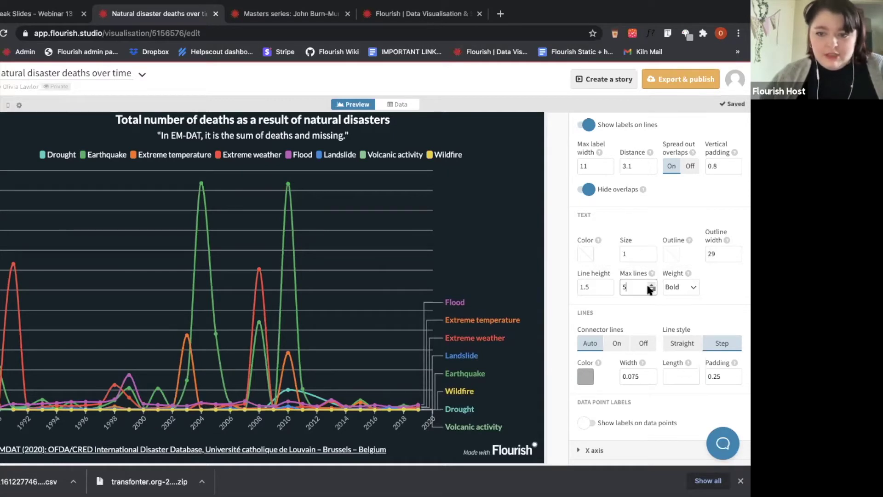
Switch the label connector lines on and off, leaving them on, and try the Straight line style before returning to Step.
scroll(630, 348, "down", 1)
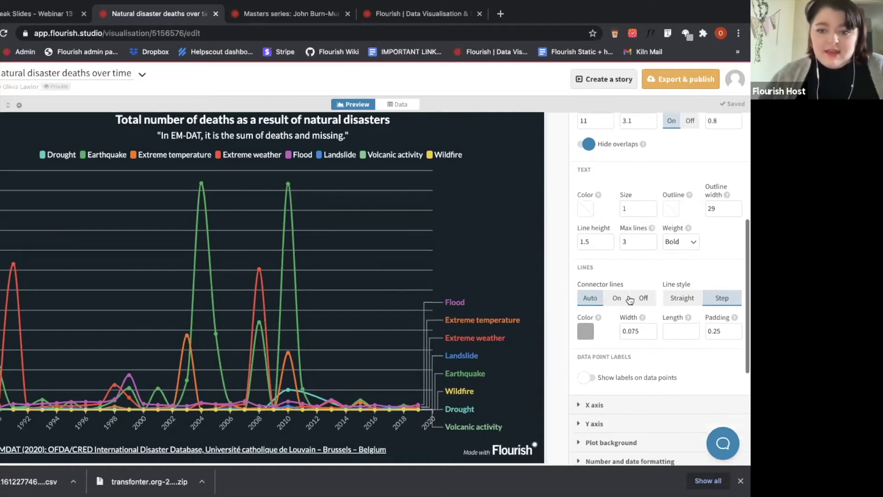
left_click(617, 299)
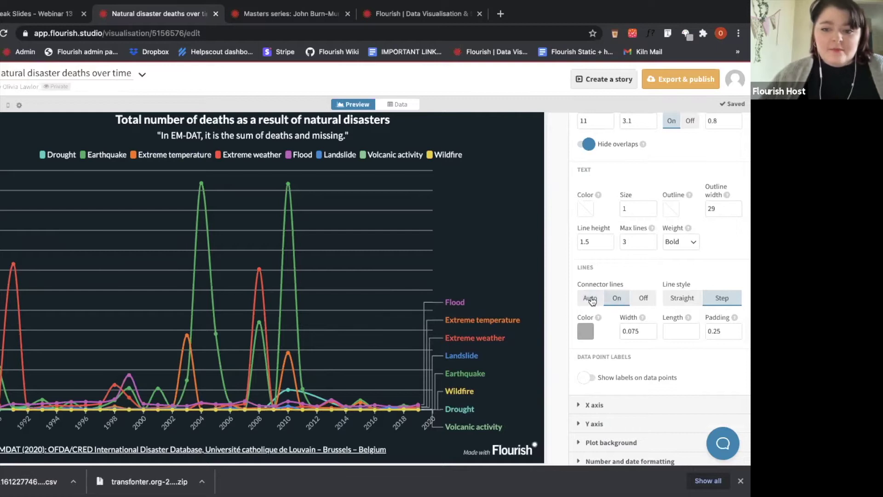
left_click(643, 299)
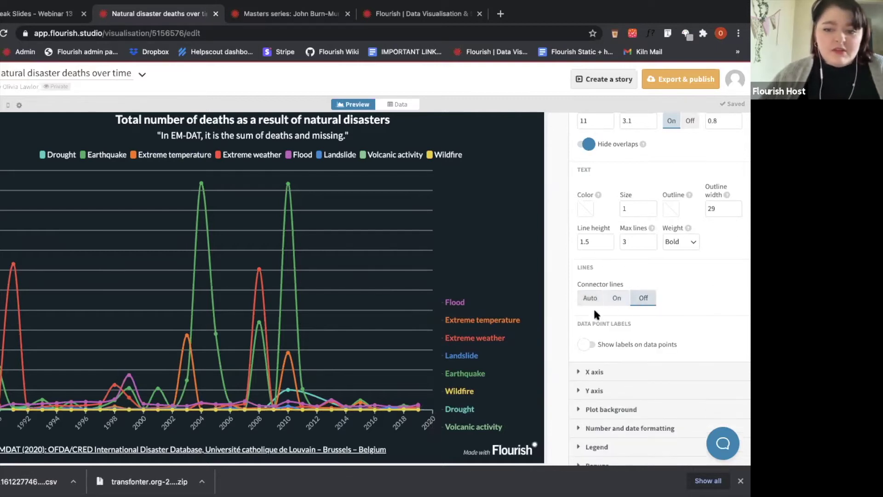
left_click(610, 303)
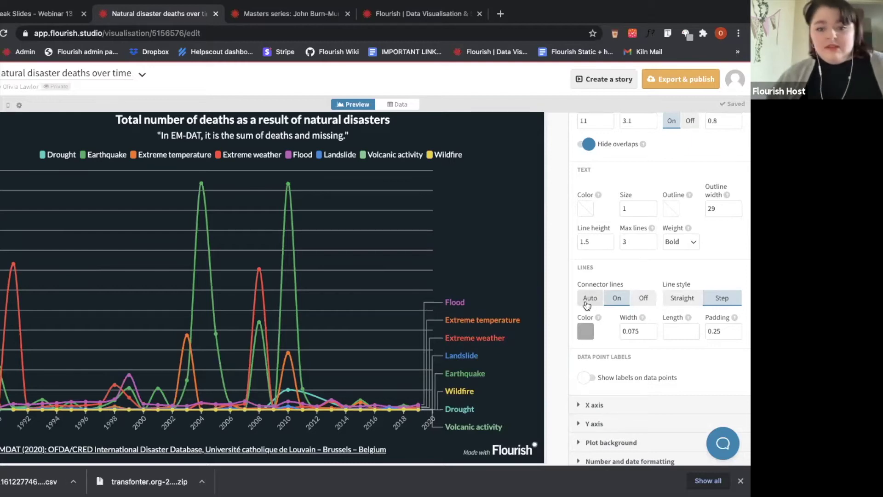
left_click(643, 298)
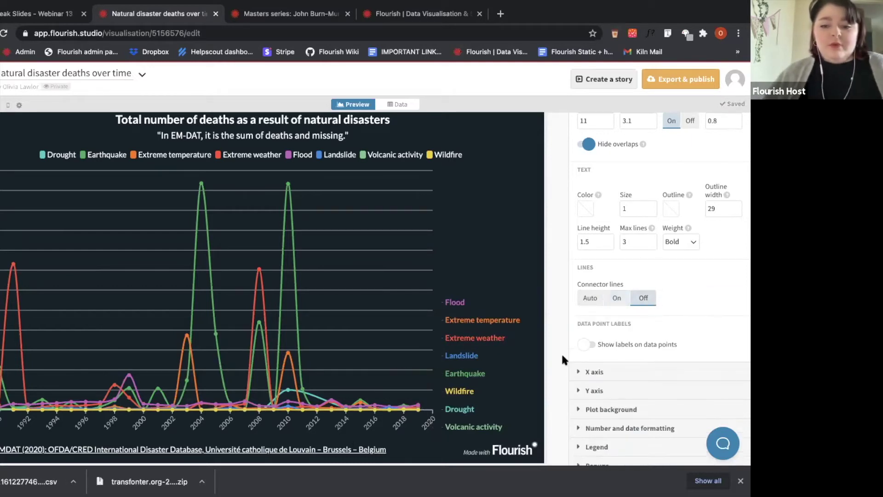
left_click(611, 300)
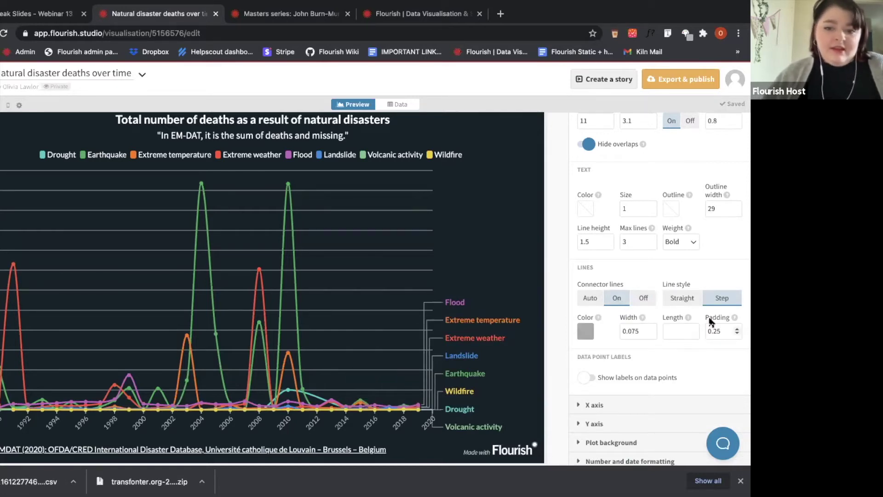
left_click(685, 299)
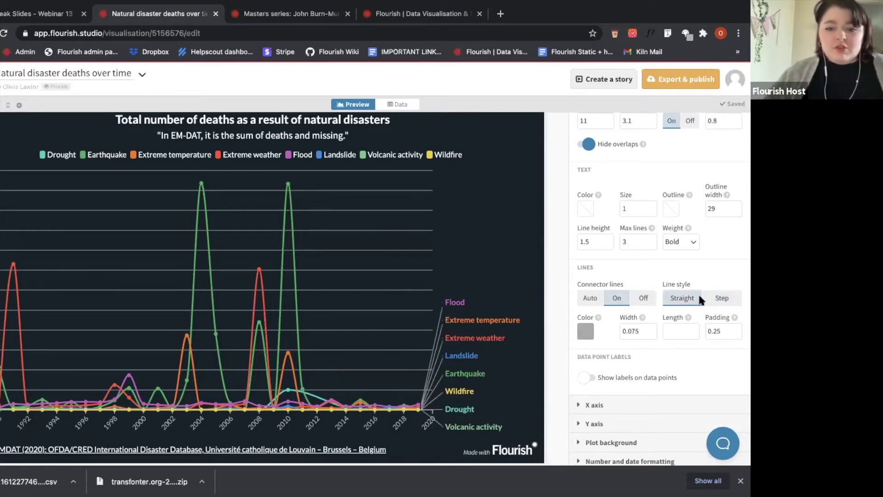
left_click(722, 298)
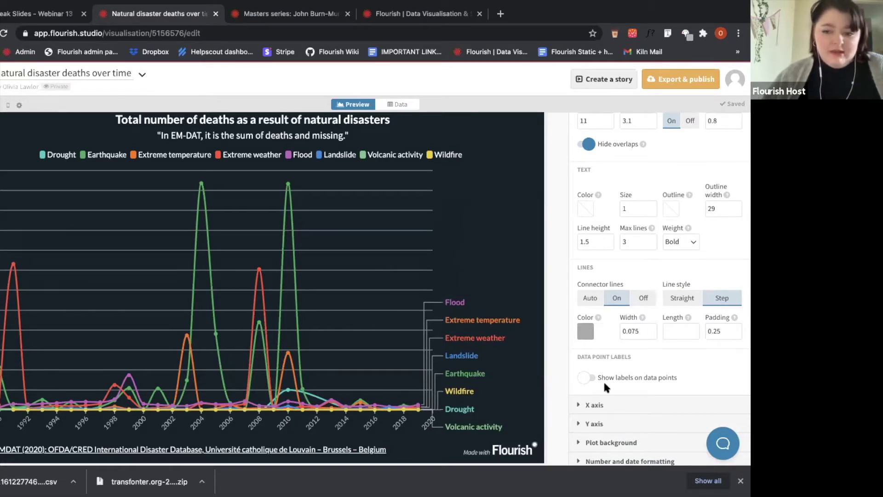
Show value labels on the line chart's data points.
scroll(581, 375, "down", 1)
left_click(588, 341)
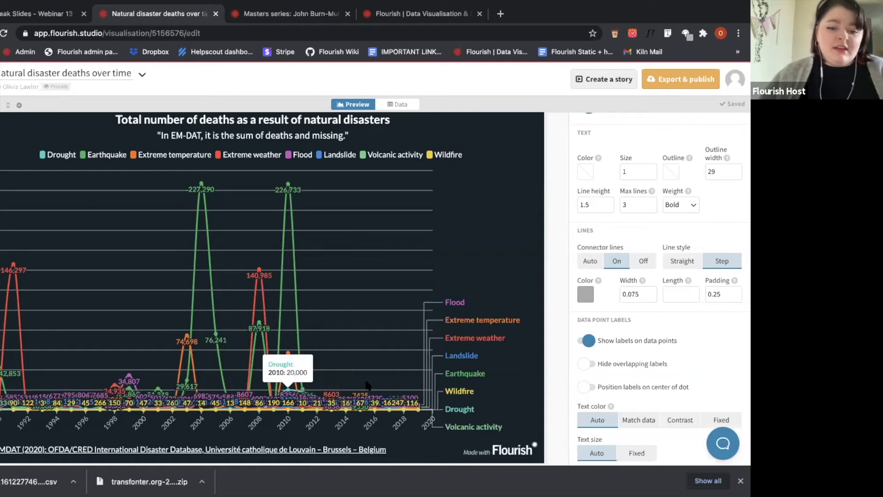
Hide the value labels on the line chart's data points and close the label settings.
left_click(590, 339)
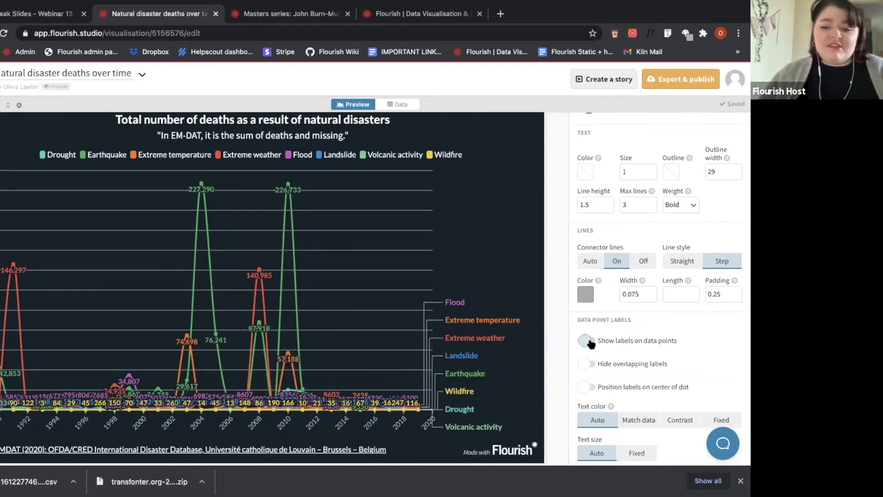
scroll(688, 343, "up", 3)
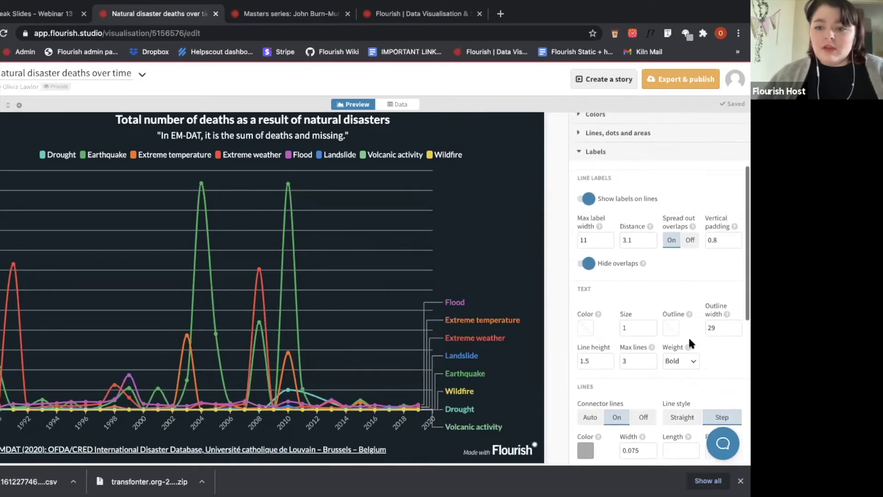
left_click(637, 154)
scroll(636, 206, "up", 3)
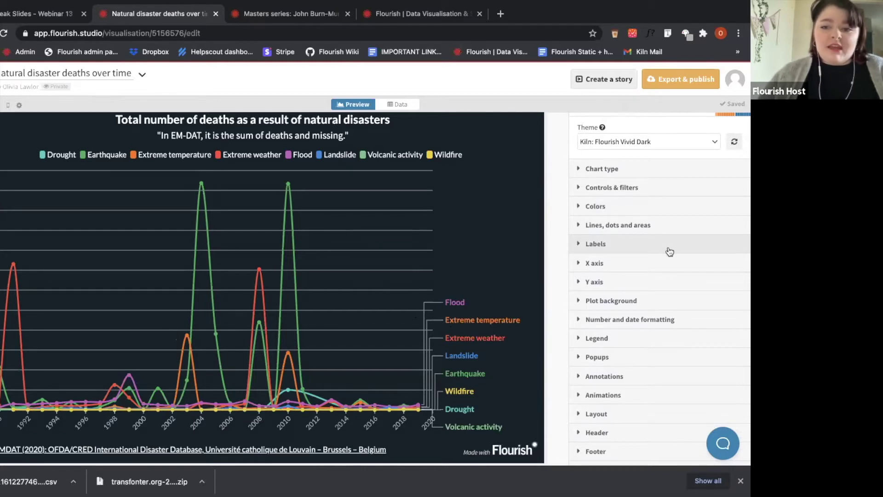
Try the natural disaster chart's legend mode Off, and set it to On.
left_click(598, 338)
scroll(625, 340, "down", 3)
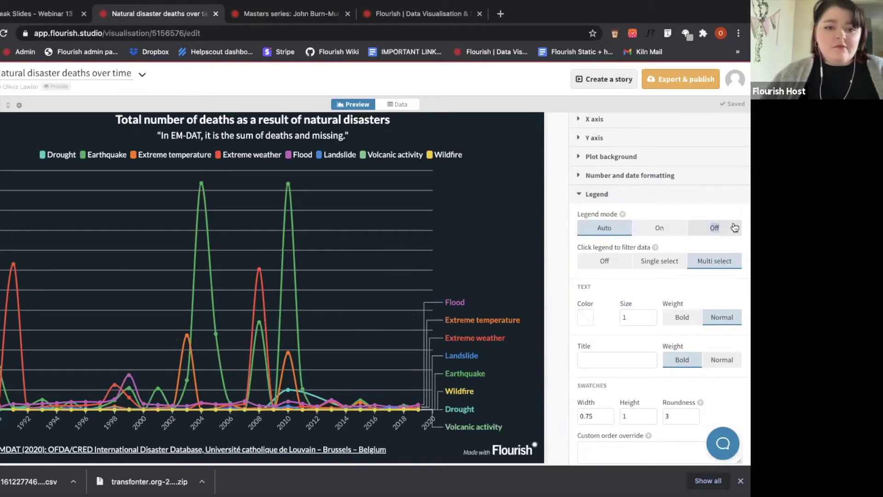
left_click(724, 228)
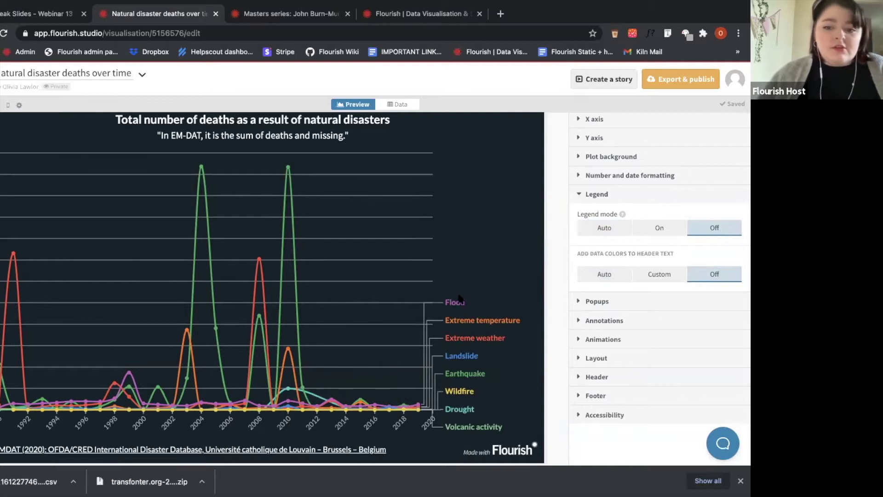
left_click(643, 229)
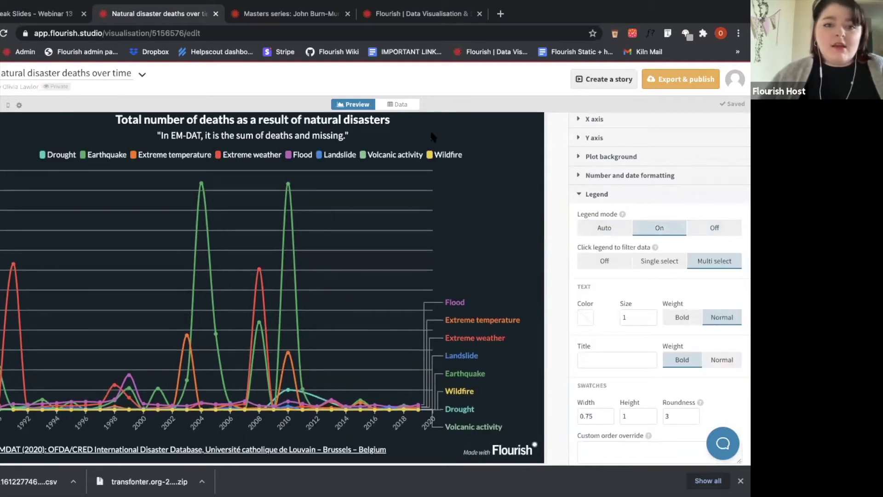
Switch to the slides and open the linked "Change in average hourly earnings" chart to examine its line labels.
left_click(32, 13)
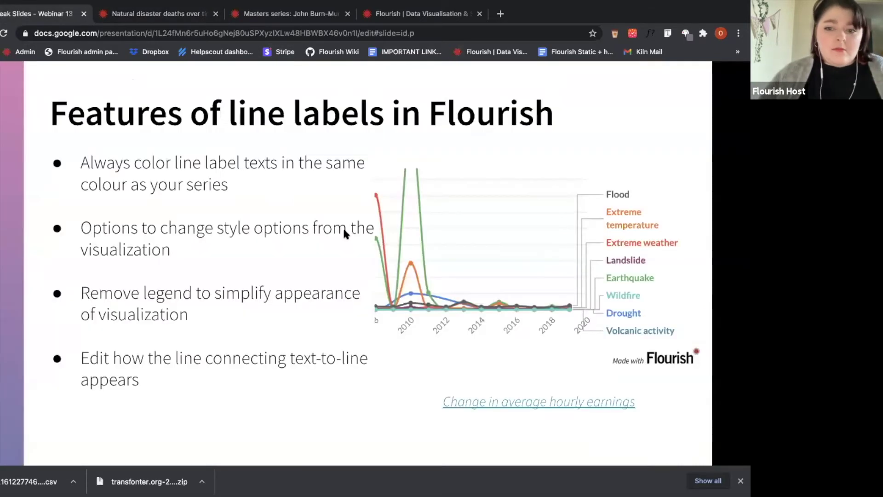
left_click(567, 403)
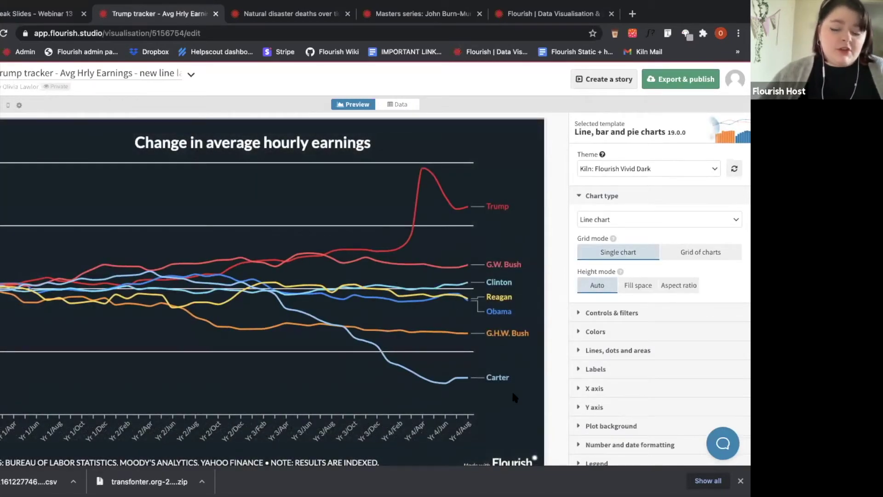
scroll(512, 392, "down", 1)
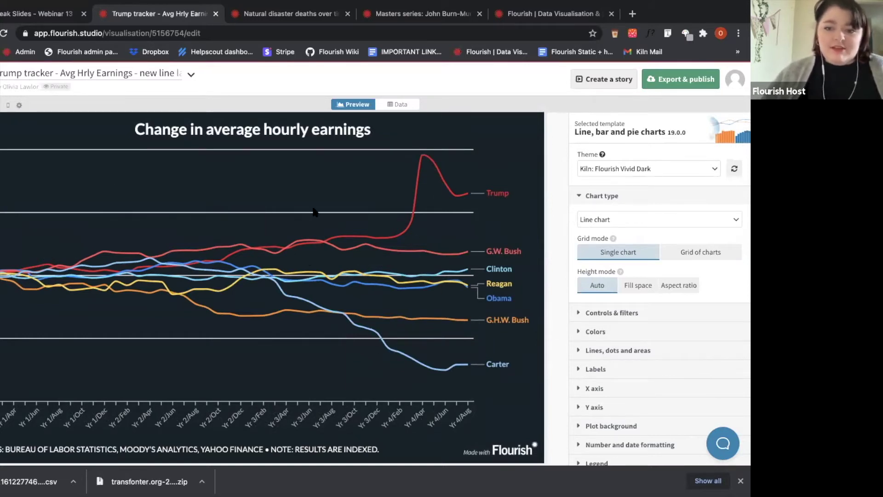
scroll(644, 358, "down", 3)
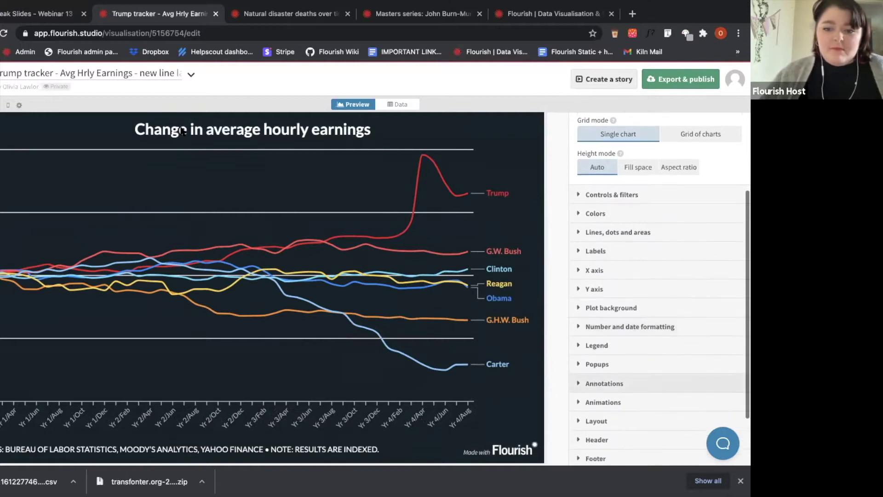
Return to the slides and advance past the line label instructions to the "Axis highlights" title slide.
left_click(28, 14)
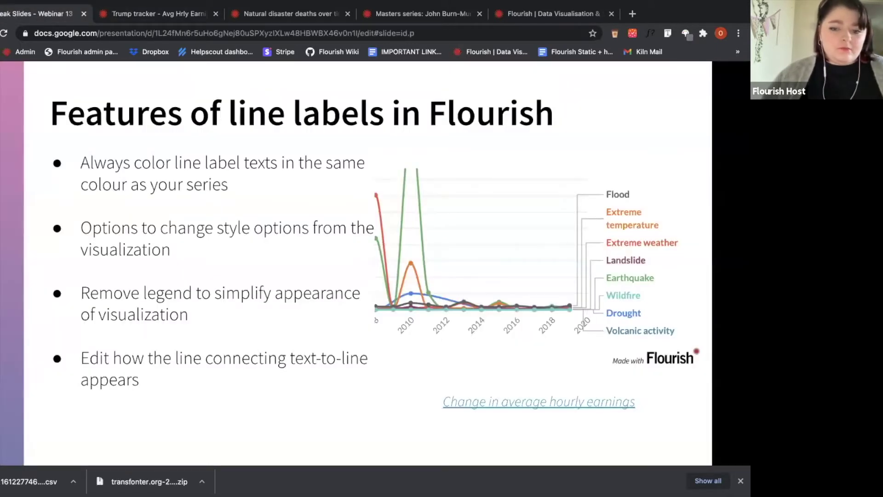
key("Right")
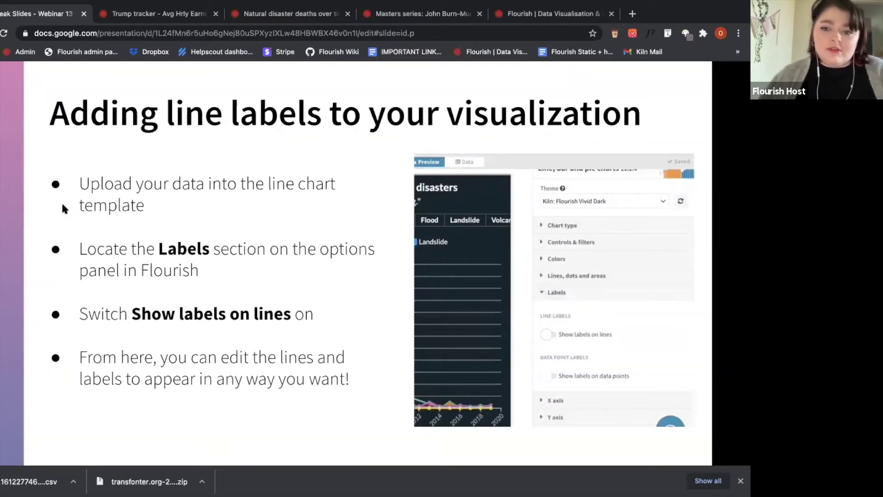
key("Right")
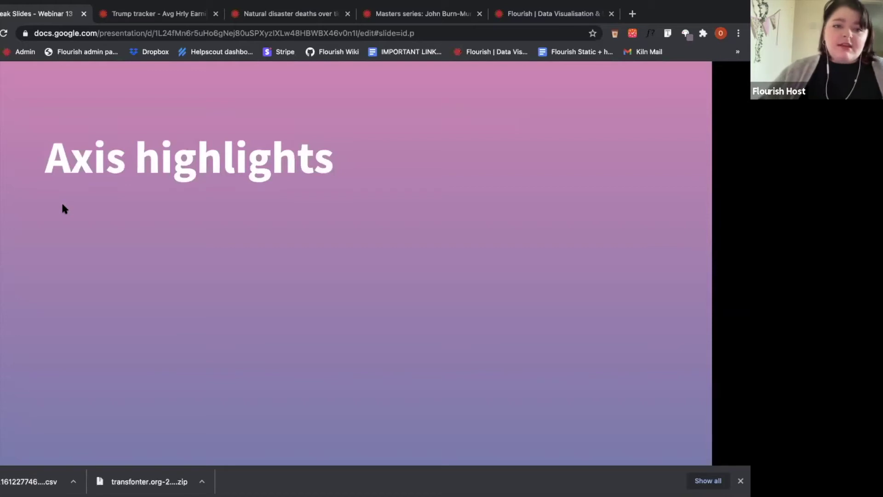
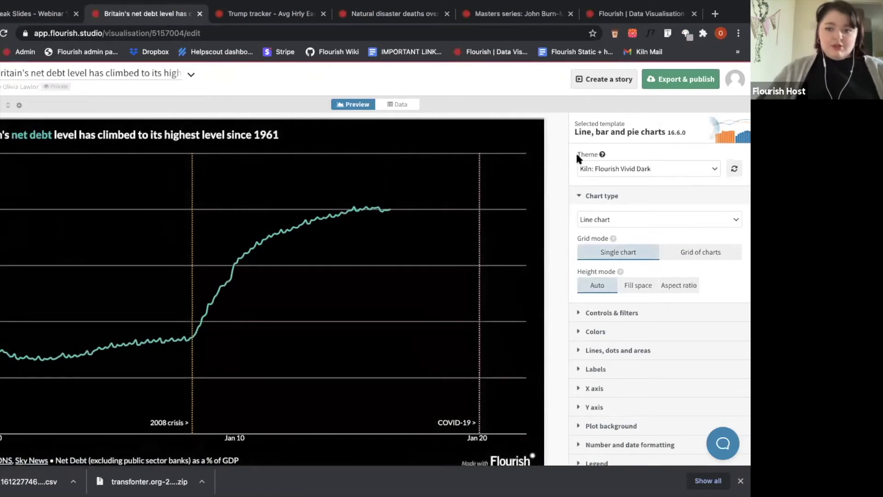
Turn off the x axis highlights in the net debt chart and close the axis highlight settings.
scroll(618, 349, "down", 3)
scroll(618, 352, "down", 2)
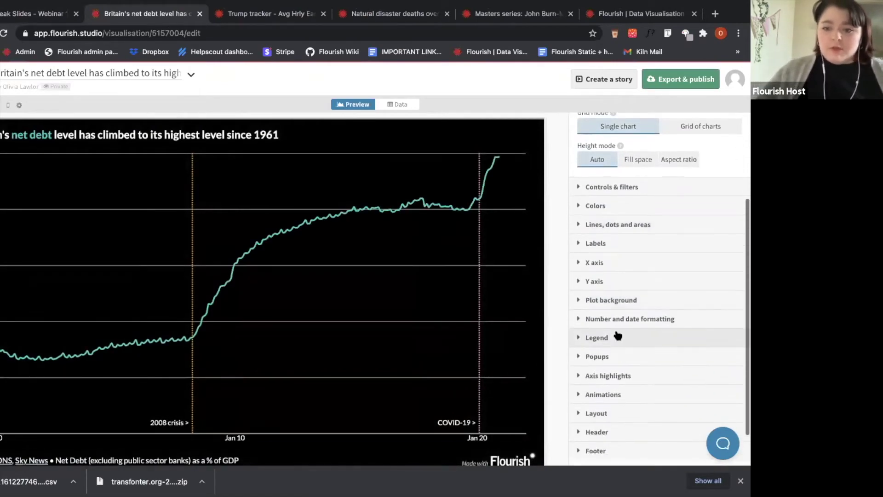
left_click(618, 365)
left_click(588, 401)
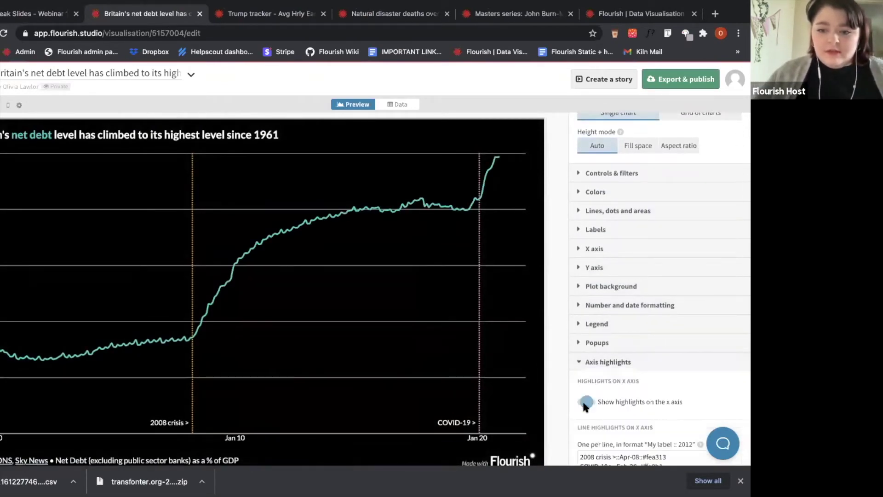
left_click(608, 362)
scroll(579, 251, "up", 4)
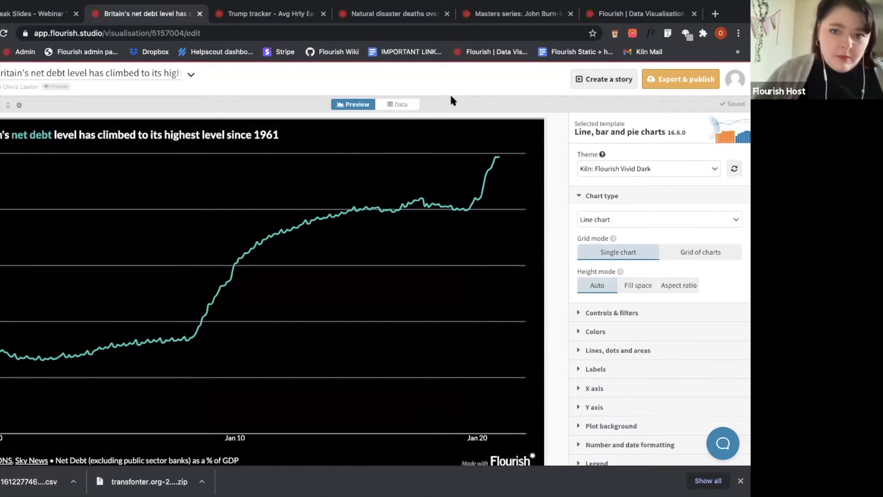
Inspect the net debt chart's data sheet and its Values column assignment, and return to the preview.
left_click(397, 104)
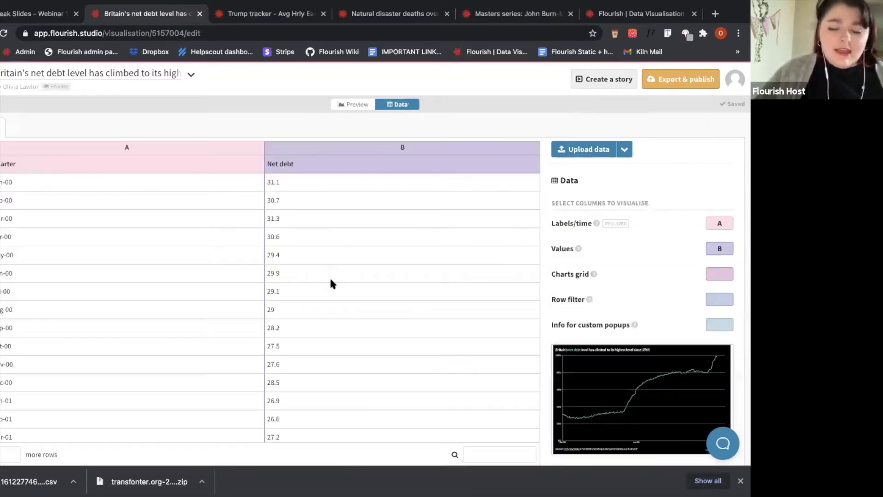
left_click(719, 250)
left_click(344, 109)
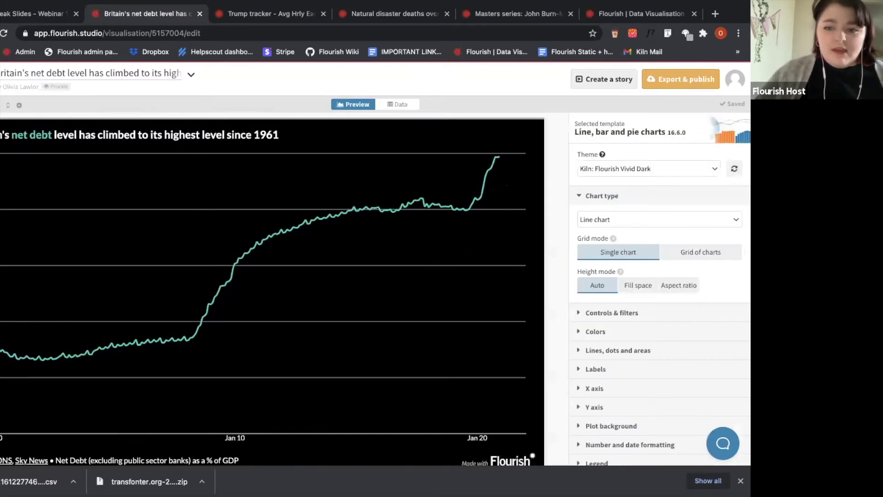
Collapse the chart type settings and turn on highlights on the x axis of the net debt chart.
left_click(646, 202)
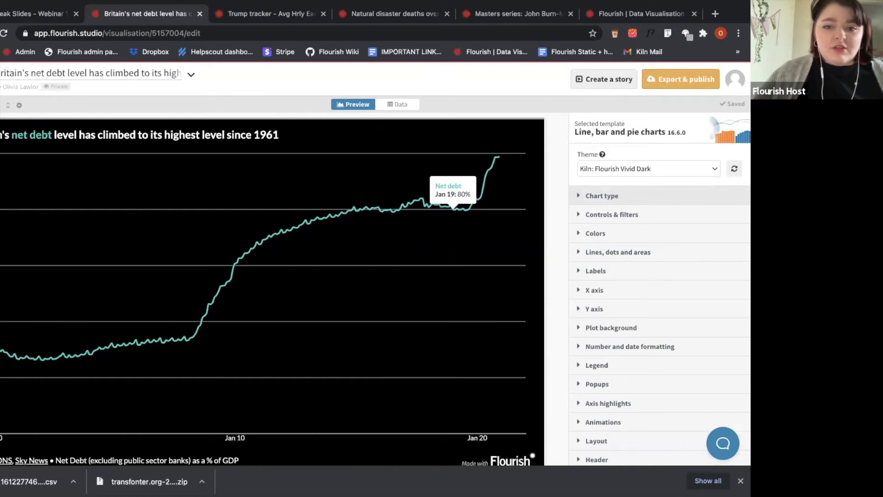
scroll(593, 400, "down", 1)
scroll(594, 399, "down", 2)
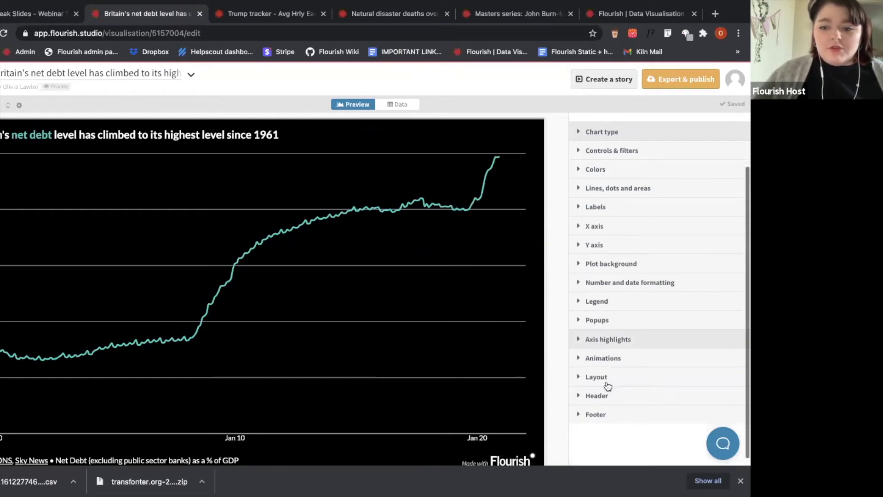
left_click(610, 339)
scroll(617, 369, "down", 4)
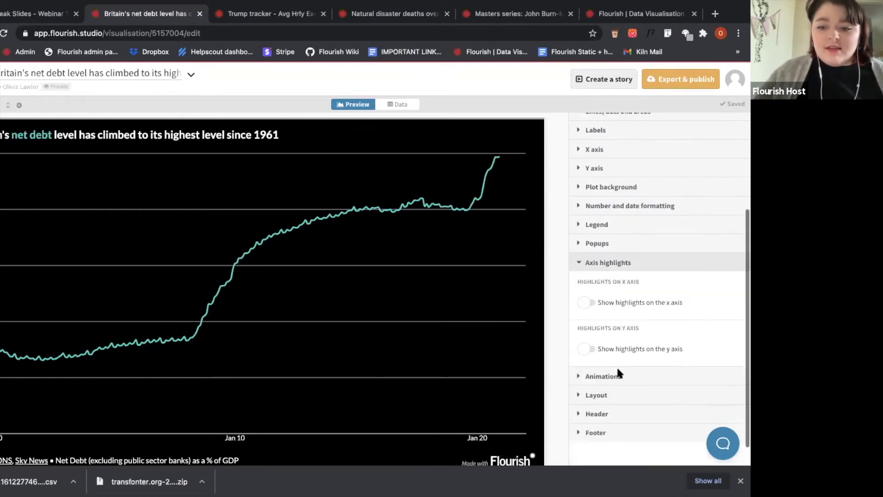
left_click(587, 304)
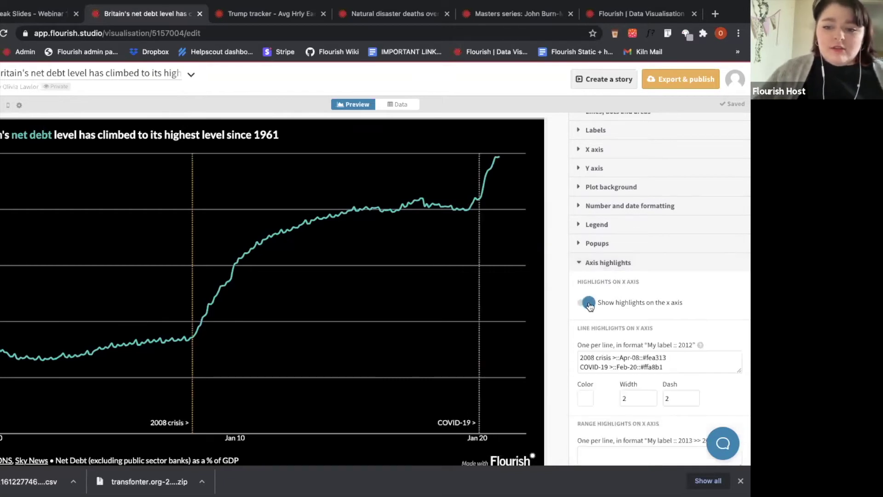
Delete all existing line highlight entries for the x axis.
double_click(635, 358)
key("ctrl+a")
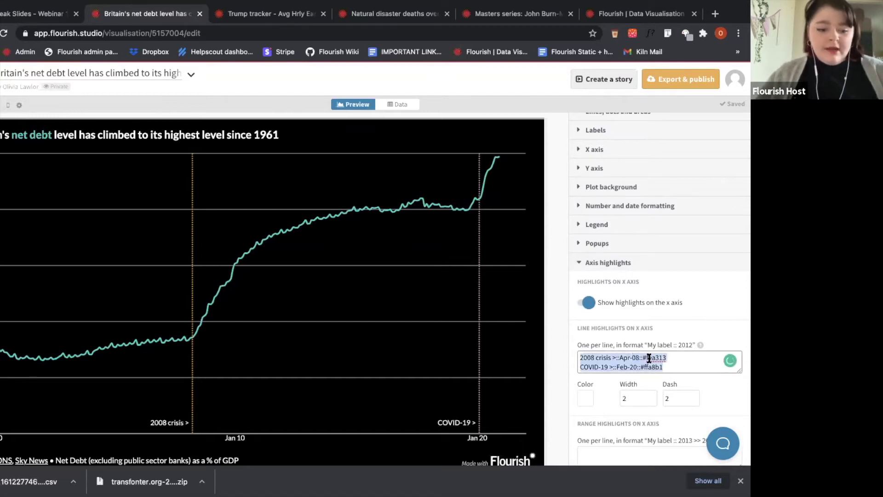
key("BackSpace")
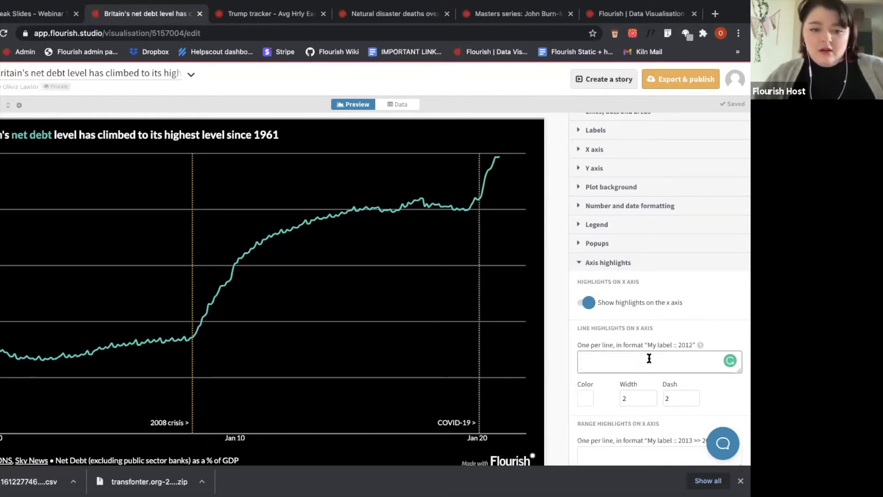
left_click(549, 325)
left_click(593, 354)
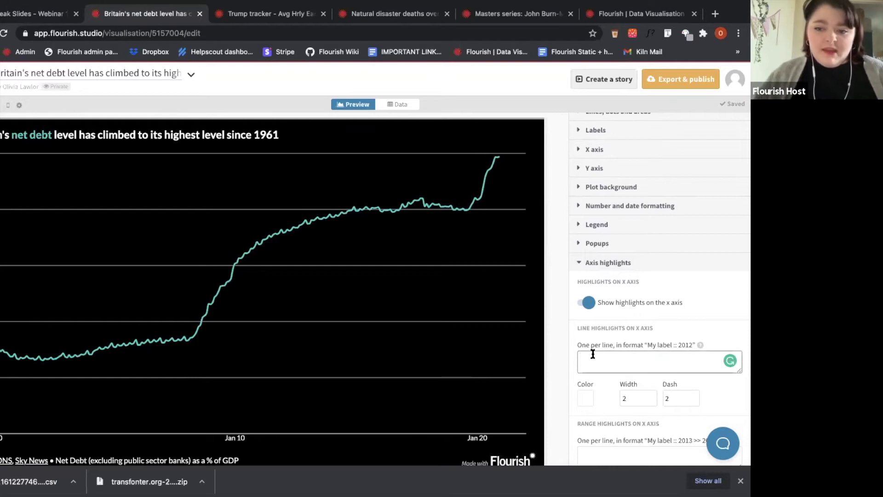
Add x axis line highlights "2008 crisis >::Apr-08::#fea313" and "COVID-19 >::Feb-20::#ffa8b1" on separate lines, and refresh the preview.
scroll(642, 352, "down", 3)
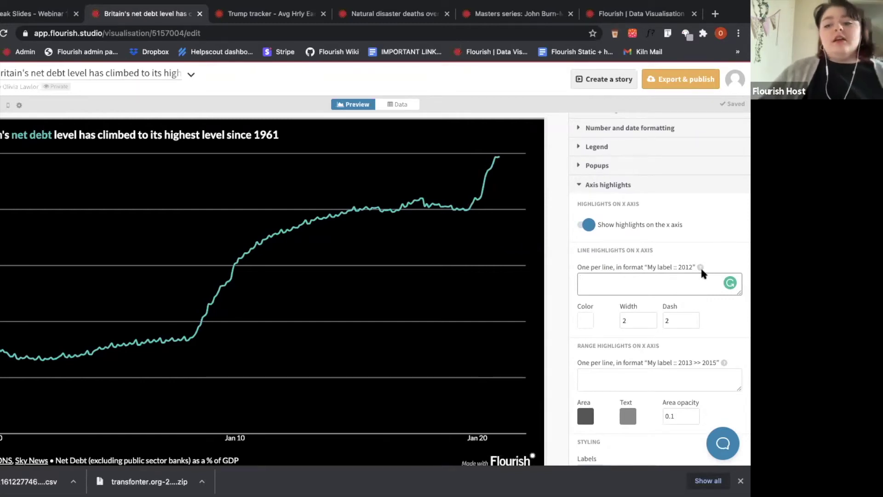
mouse_move(701, 268)
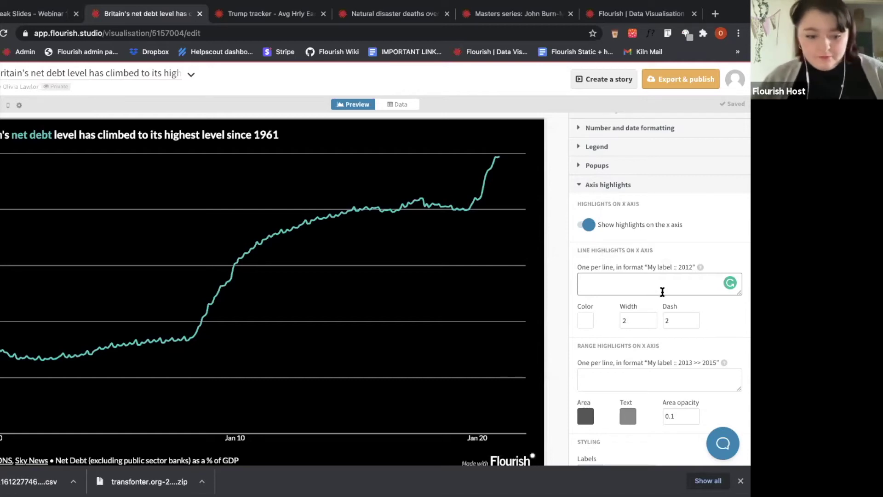
type("2008 crisis >::Apr-08::#fea313 COVID-19 >::Feb-20::#ffa8b1")
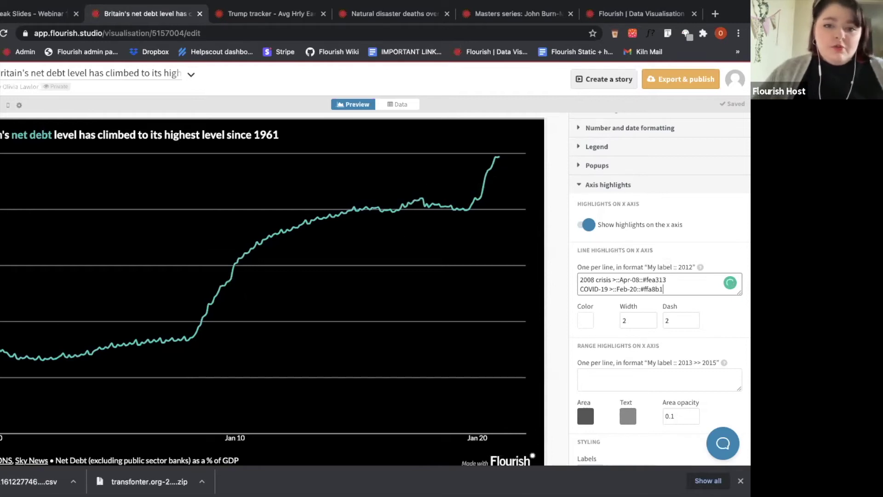
left_click(399, 104)
left_click(350, 104)
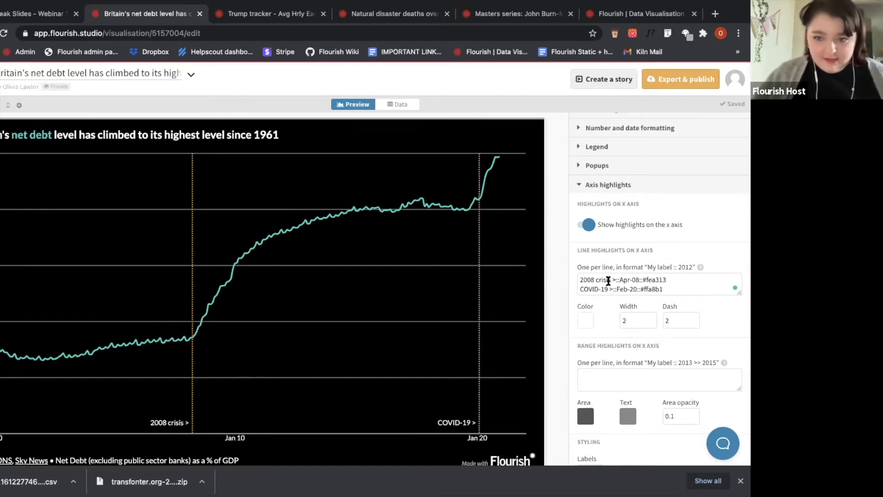
Point out the label, date and color code of the 2008 crisis highlight entry, and the whole COVID-19 entry.
left_click_drag(617, 280, 580, 282)
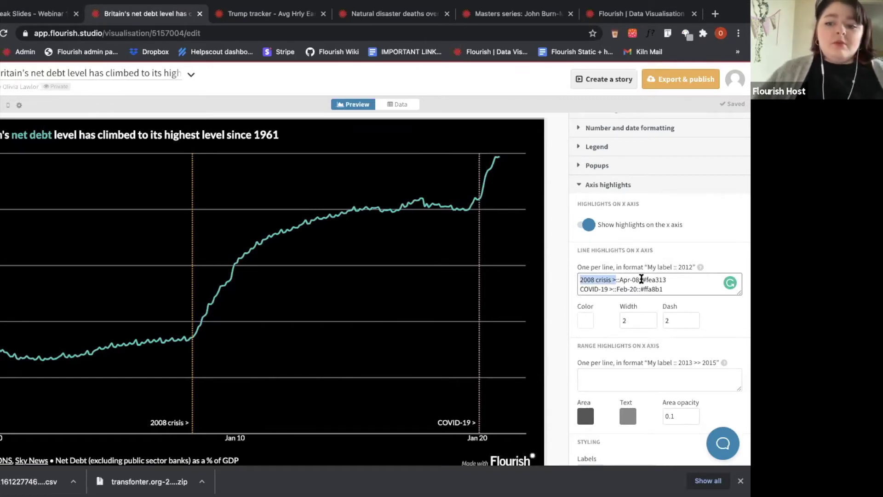
left_click_drag(641, 279, 619, 279)
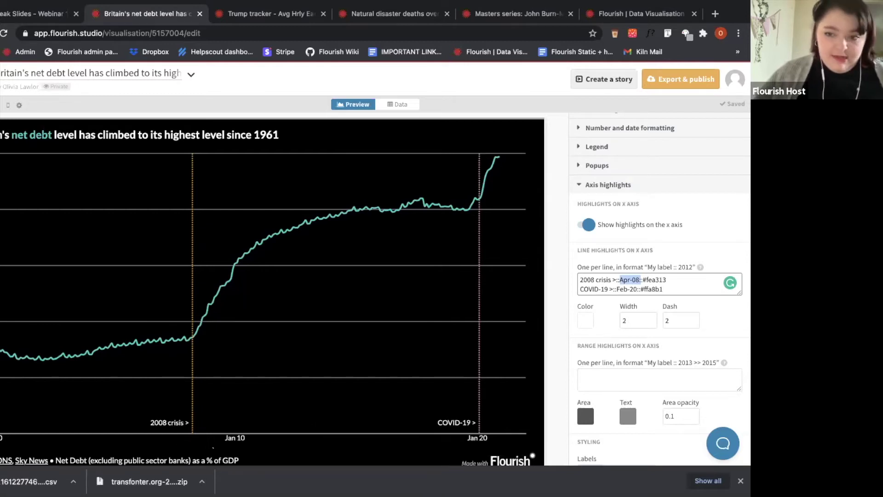
left_click(672, 283)
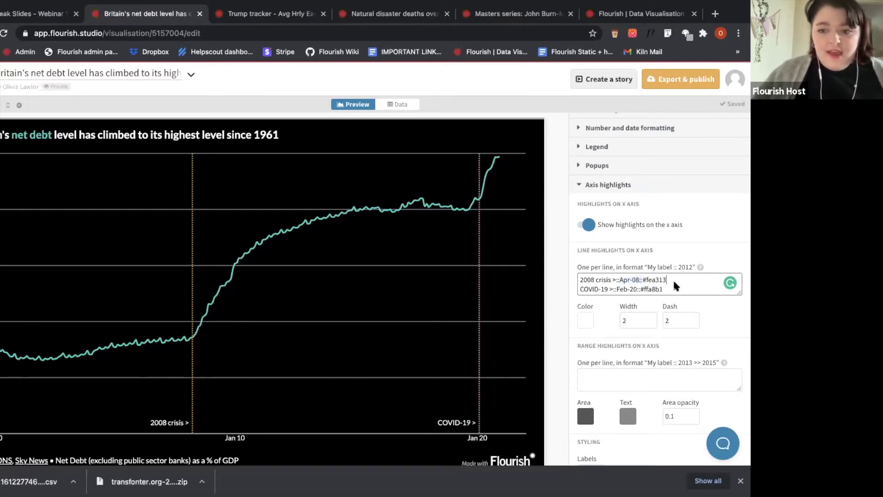
left_click_drag(671, 283, 643, 281)
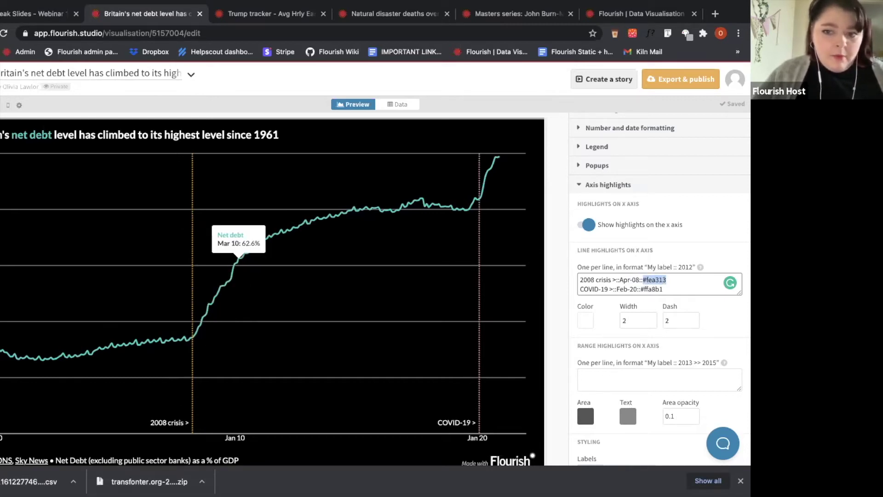
left_click_drag(675, 289, 580, 288)
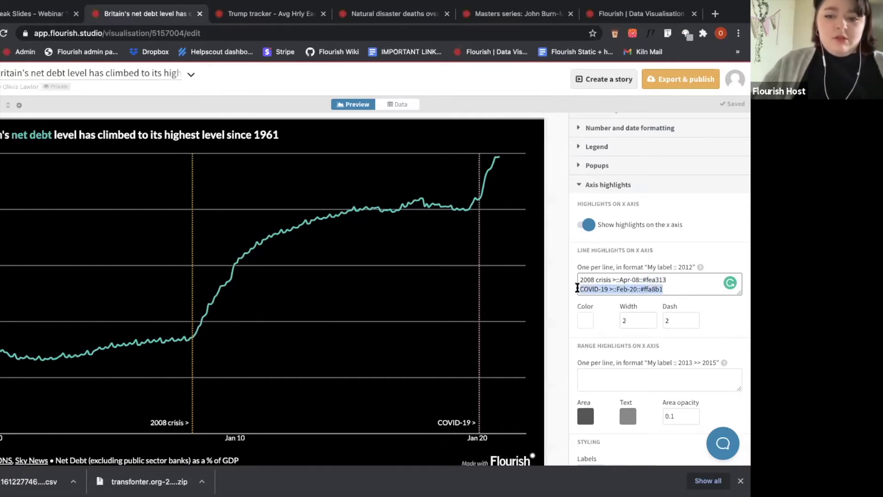
Replace the COVID-19 line highlight entry with "COVID-19 >:: Jan-20" and check the date format in the data sheet.
type("cOVI")
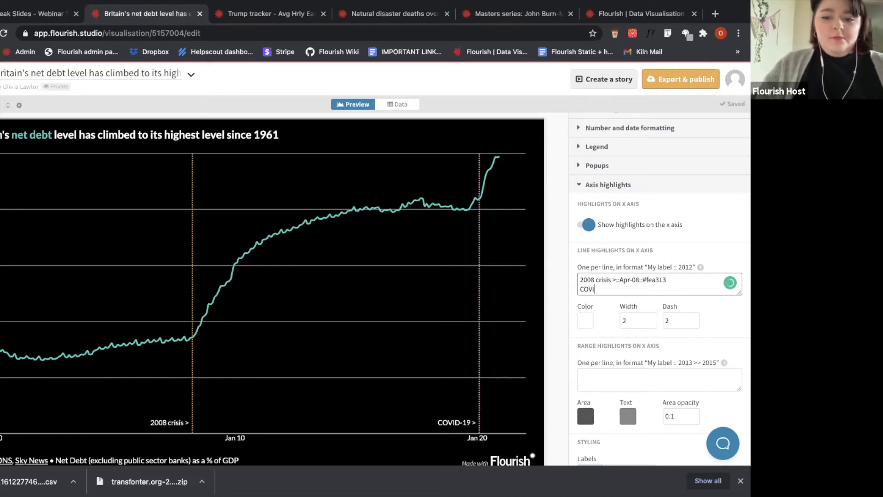
type("D-19 >::")
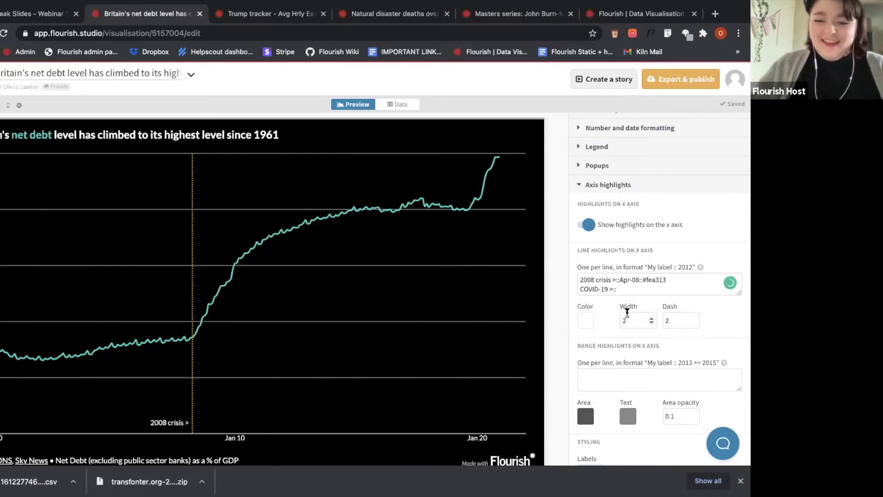
left_click(625, 290)
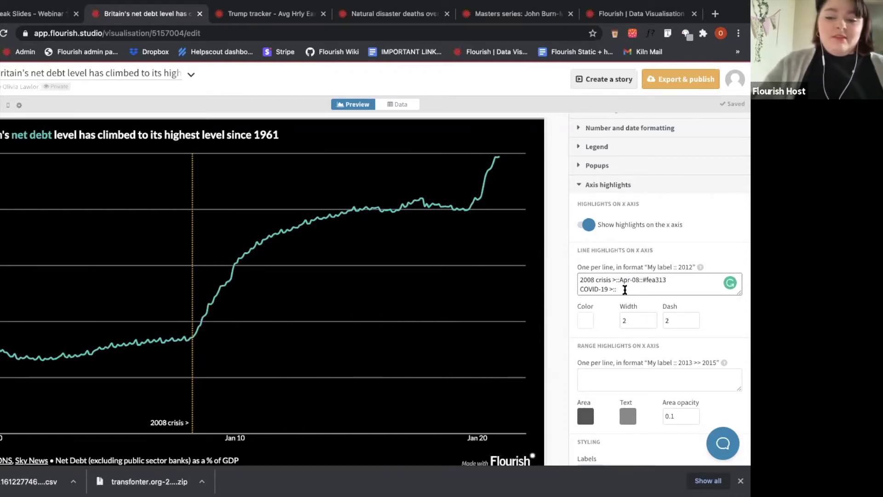
type("Jan-20")
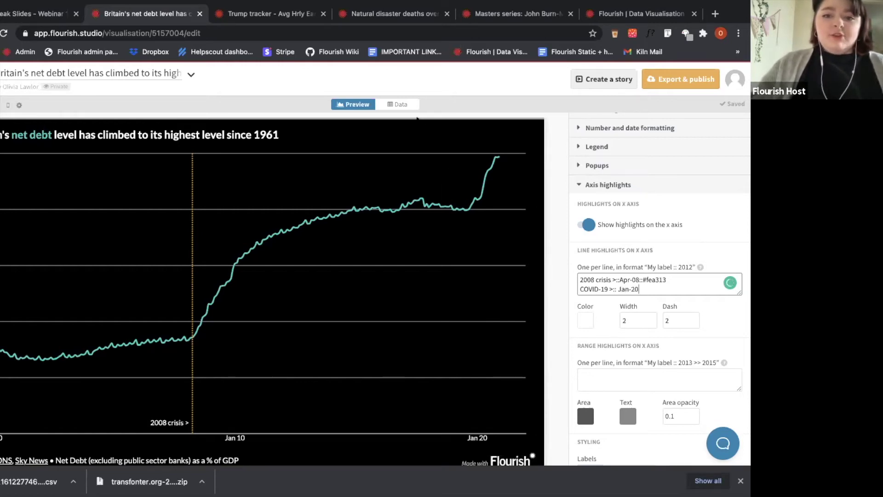
left_click(401, 105)
scroll(227, 266, "down", 15)
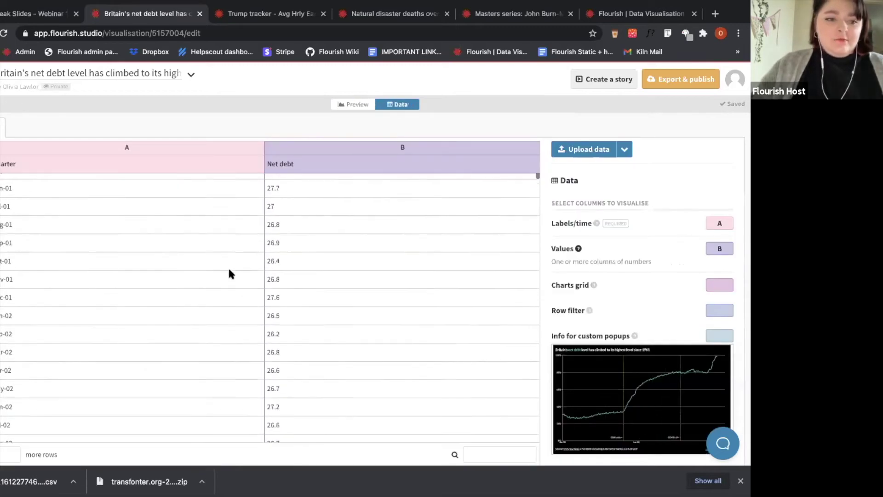
left_click(348, 105)
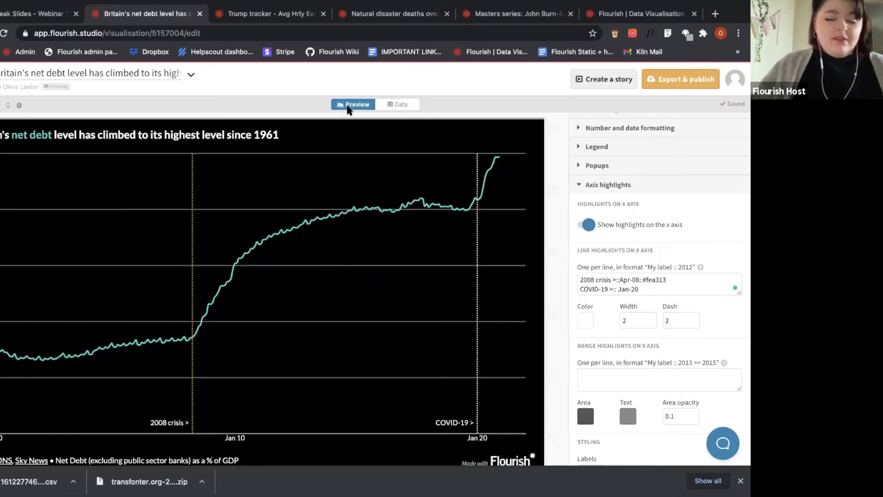
Append a color code to the COVID-19 line highlight entry, trying #000000 and replacing it with #ffffff.
left_click(643, 289)
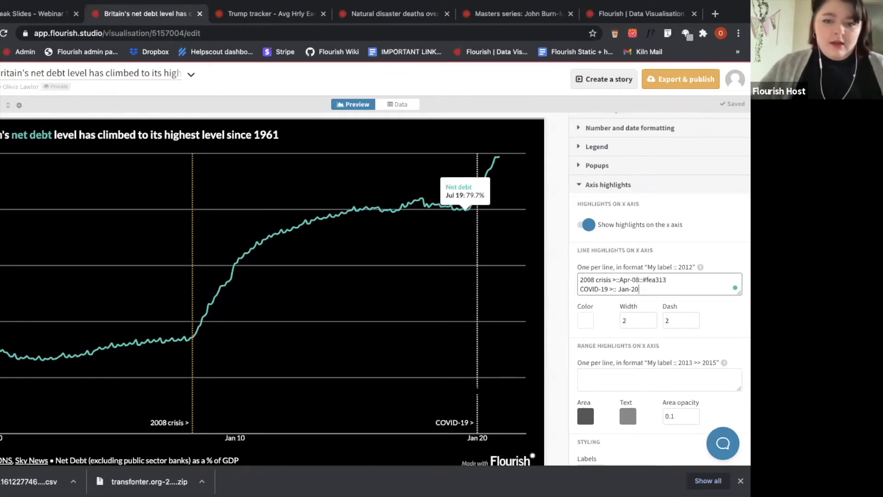
type("::#")
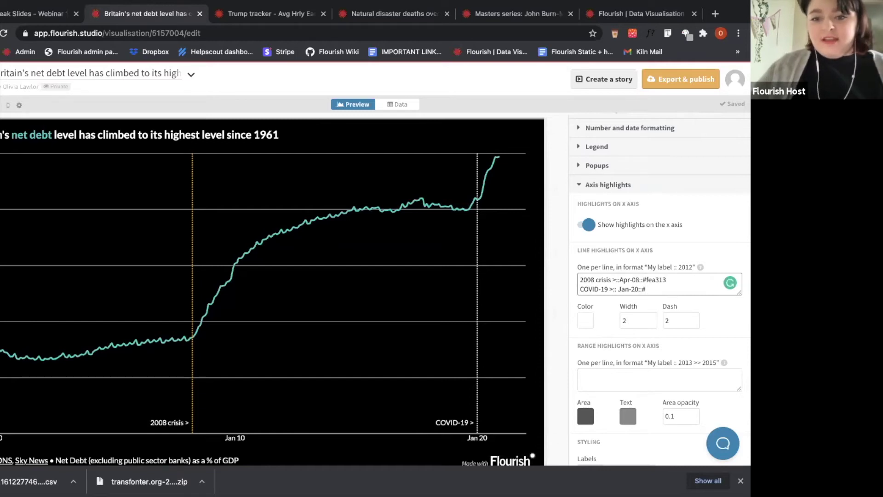
left_click(587, 316)
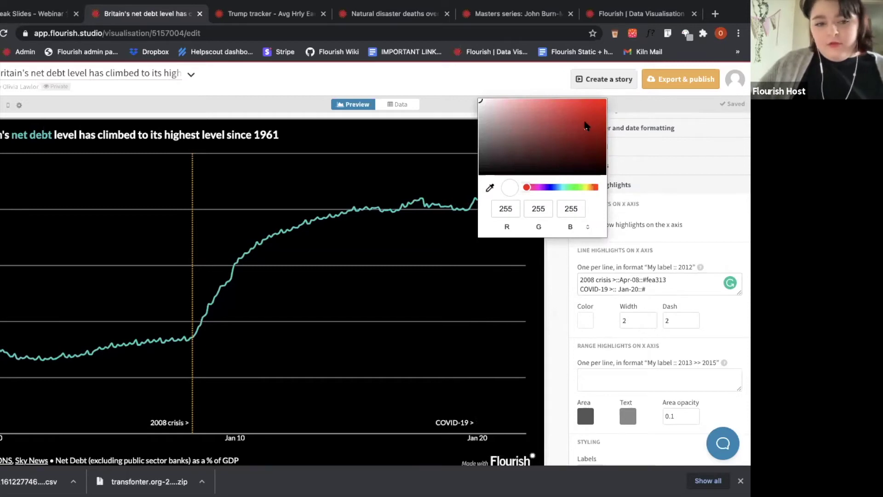
left_click(650, 289)
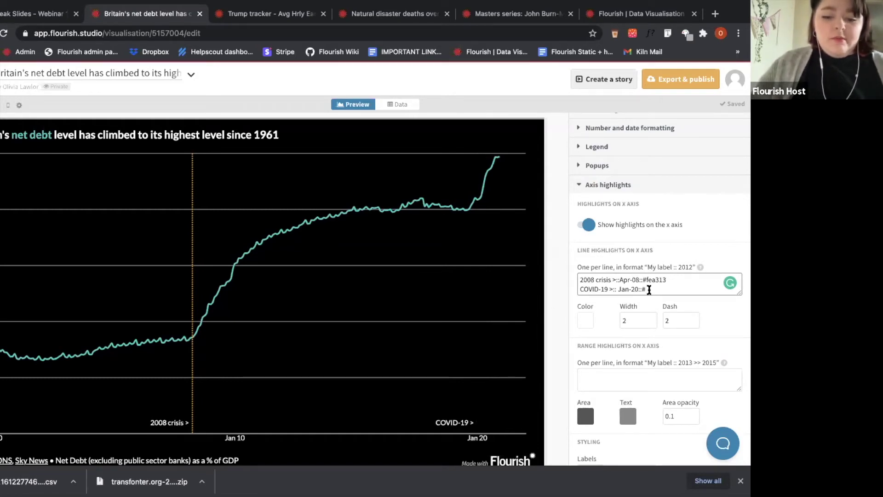
type("000000")
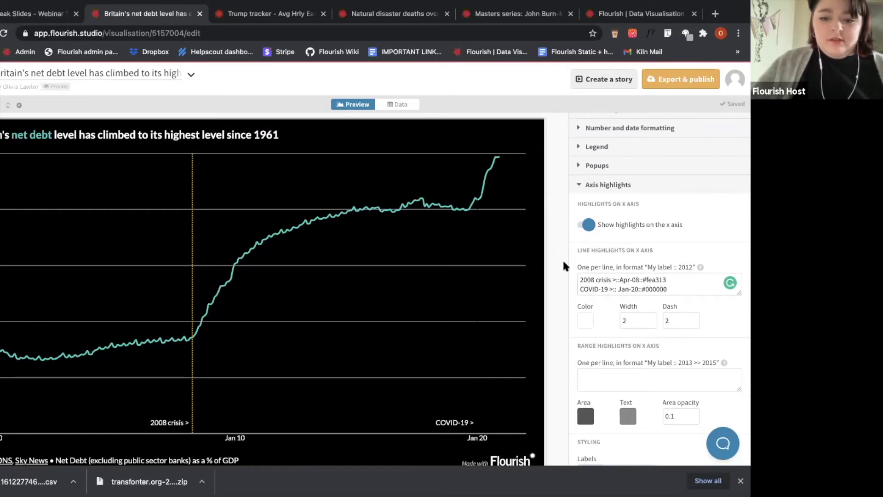
double_click(655, 288)
type("ffffff")
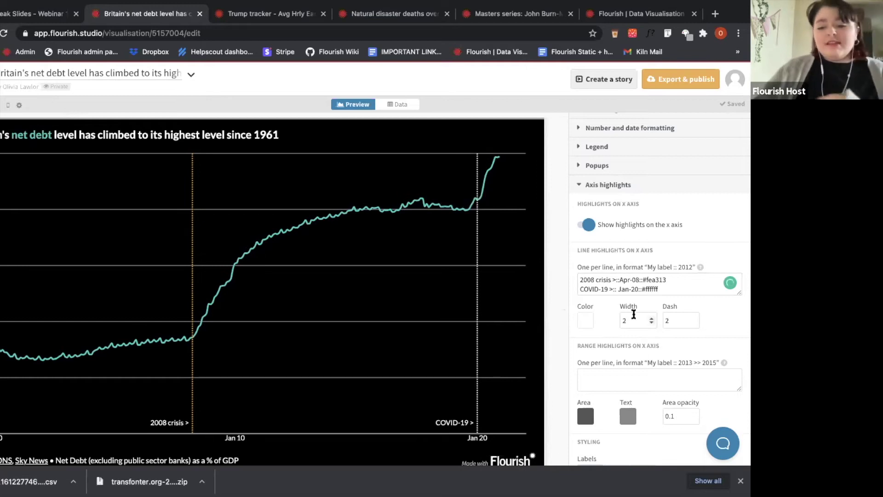
Try other widths for the x axis highlight lines and return the width to 2.
scroll(683, 293, "down", 1)
scroll(683, 293, "down", 2)
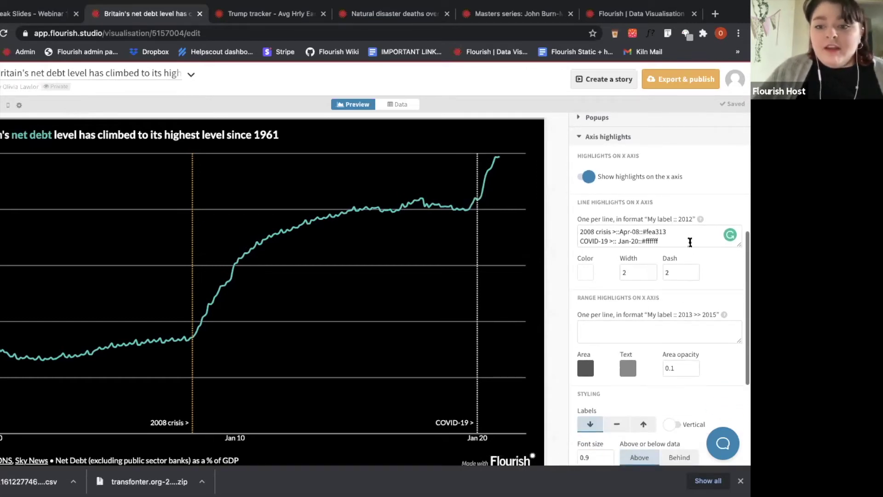
left_click(651, 270)
left_click(651, 271)
left_click(651, 271)
left_click(651, 276)
left_click(651, 276)
left_click(651, 276)
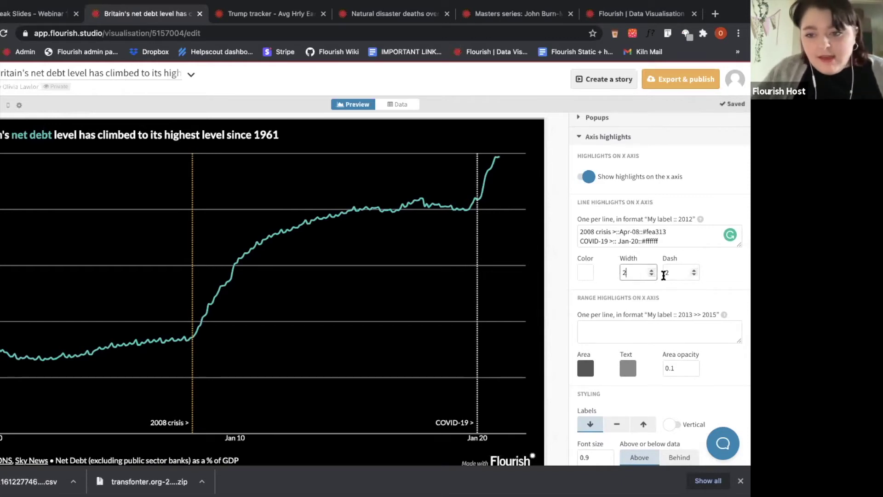
Try different dash values for the x axis highlight lines and set the dash to 2.5.
left_click(693, 275)
left_click(693, 275)
left_click_drag(693, 274, 694, 272)
left_click(694, 272)
left_click(694, 273)
left_click(695, 272)
left_click_drag(694, 275, 693, 276)
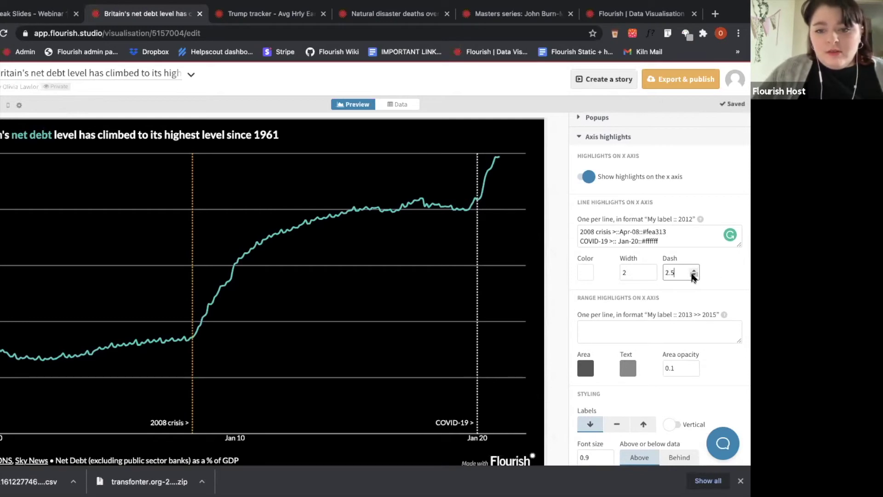
Start an x axis range highlight entry with the label and separator "COVID-19 ::".
scroll(606, 338, "down", 2)
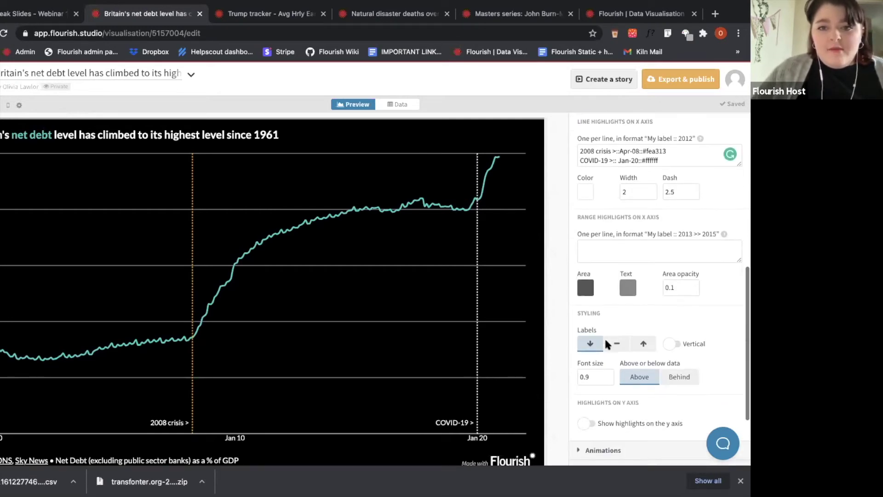
scroll(662, 222, "up", 1)
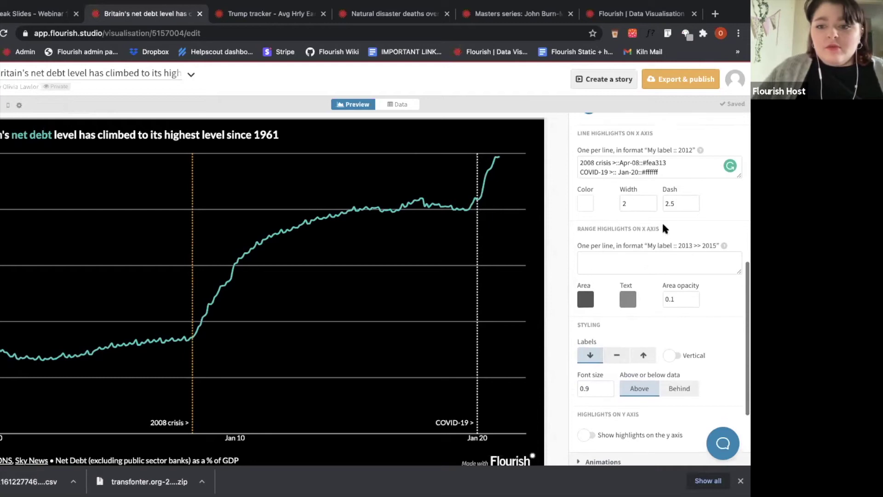
scroll(621, 250, "down", 2)
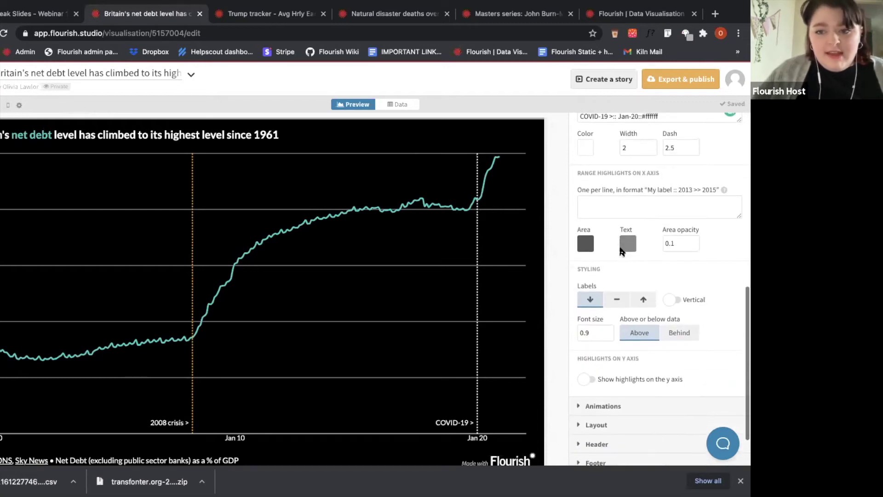
scroll(621, 252, "up", 1)
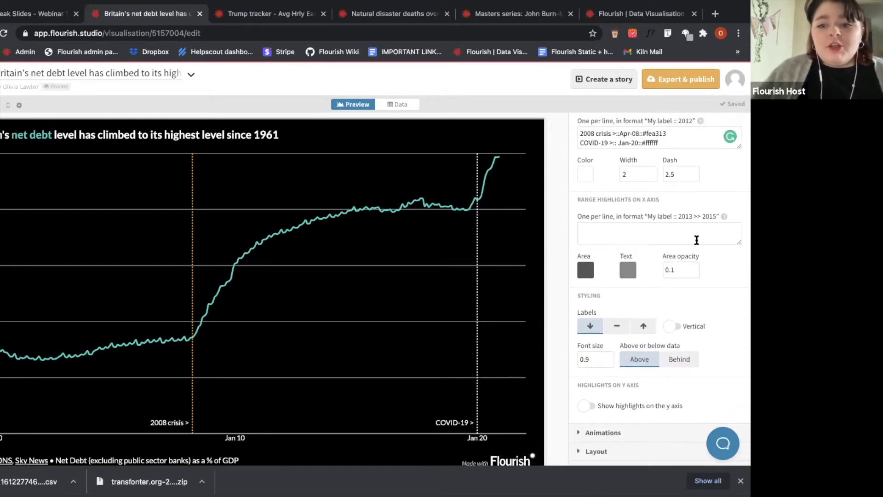
left_click(655, 233)
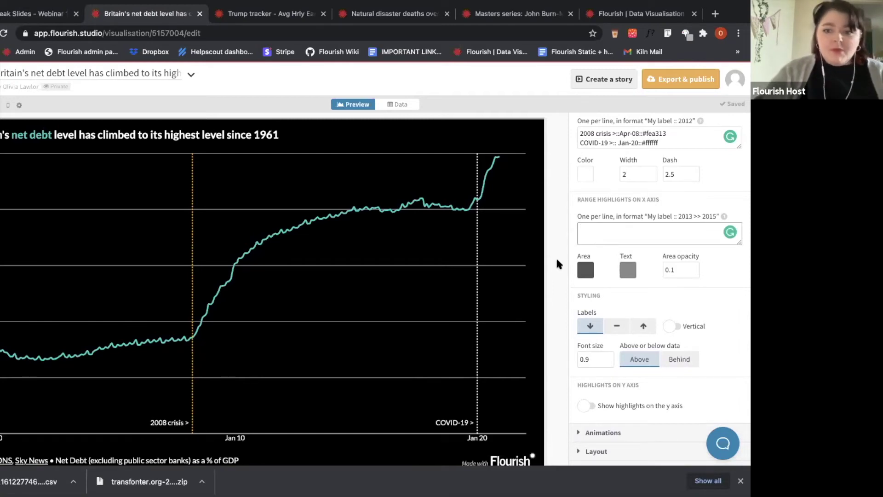
type("C")
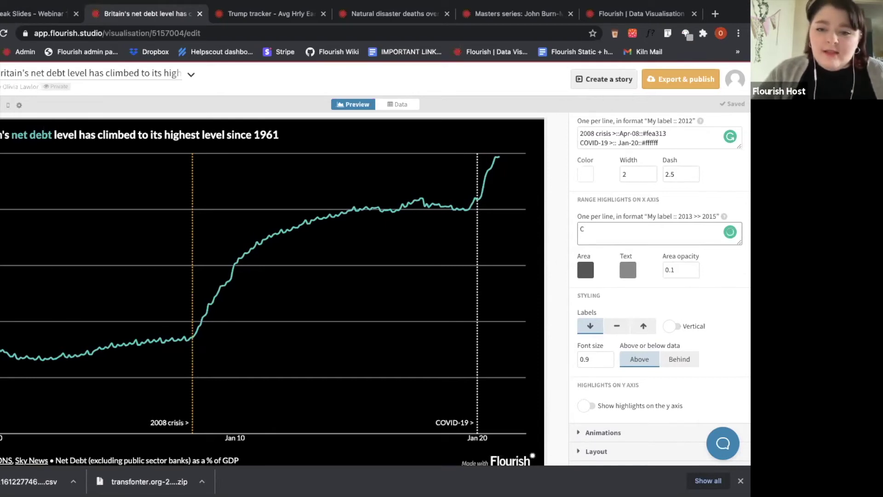
type("O")
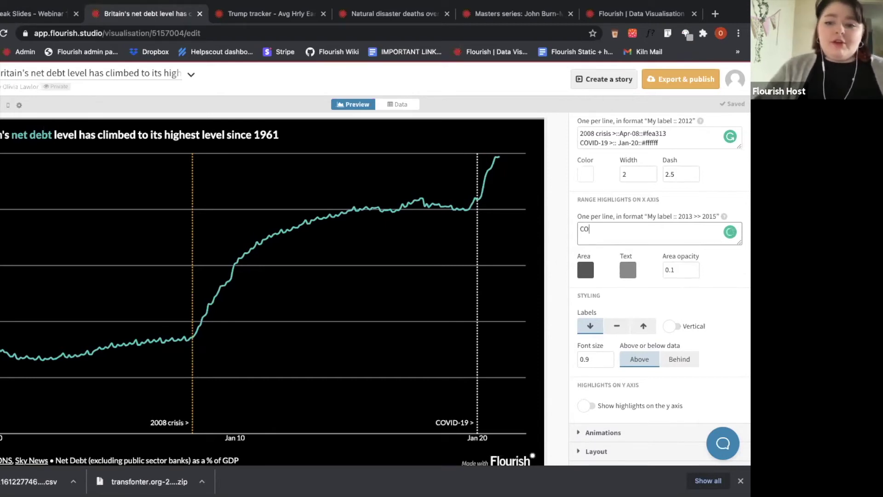
type("VID-19")
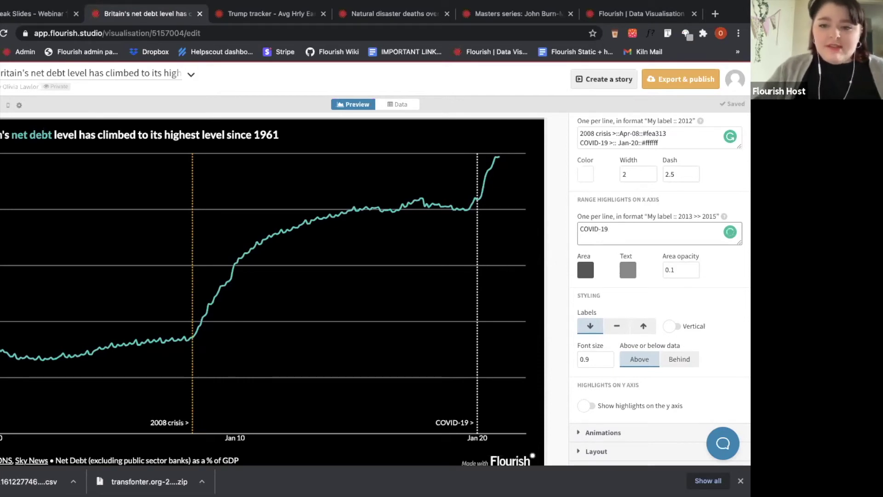
type(" ::")
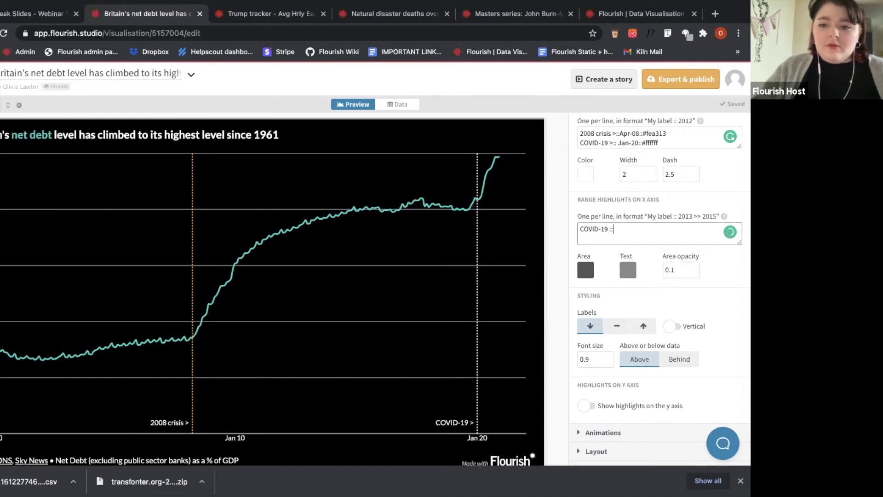
key("BackSpace")
key("BackSpace")
type(">")
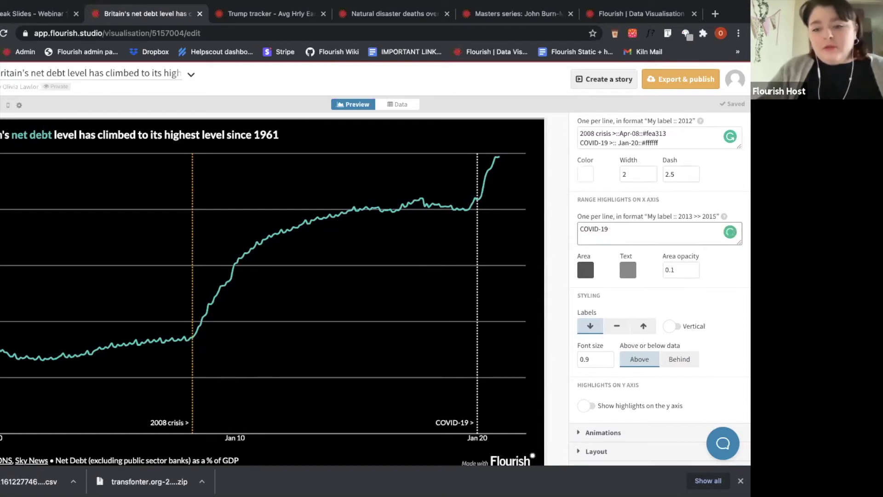
type(" ::")
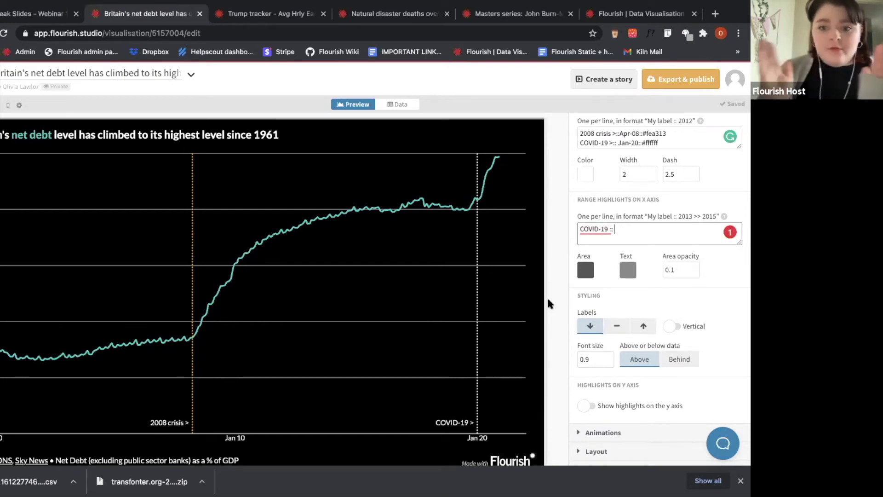
Check the 2020 dates in the data sheet and complete the COVID-19 range highlight with "Jan-20 >> Dec-20".
left_click(397, 104)
scroll(263, 416, "down", 20)
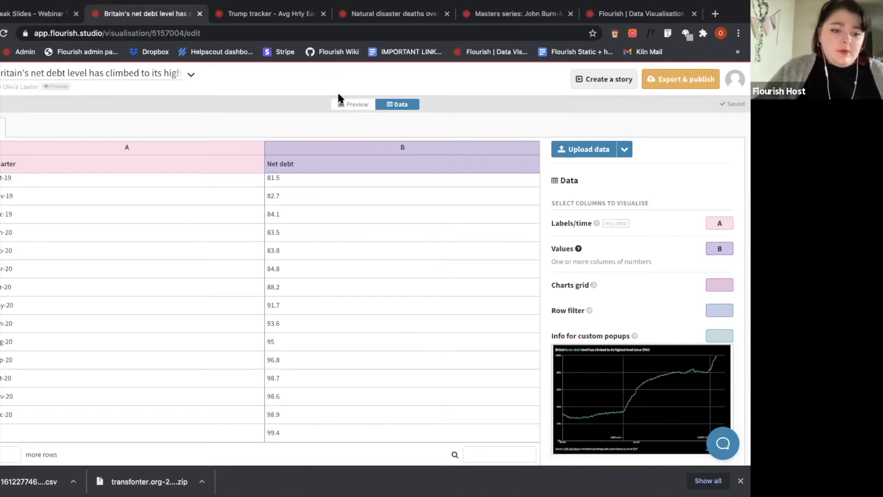
left_click(358, 107)
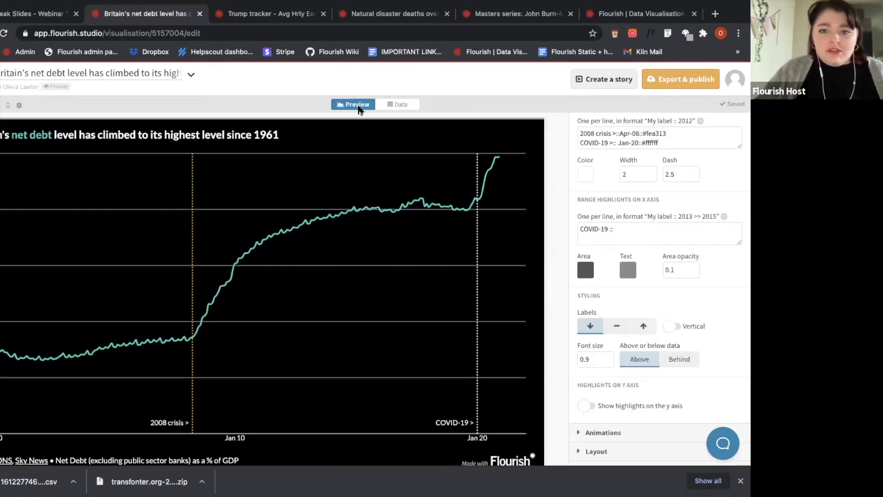
left_click(626, 232)
type("Jan-20")
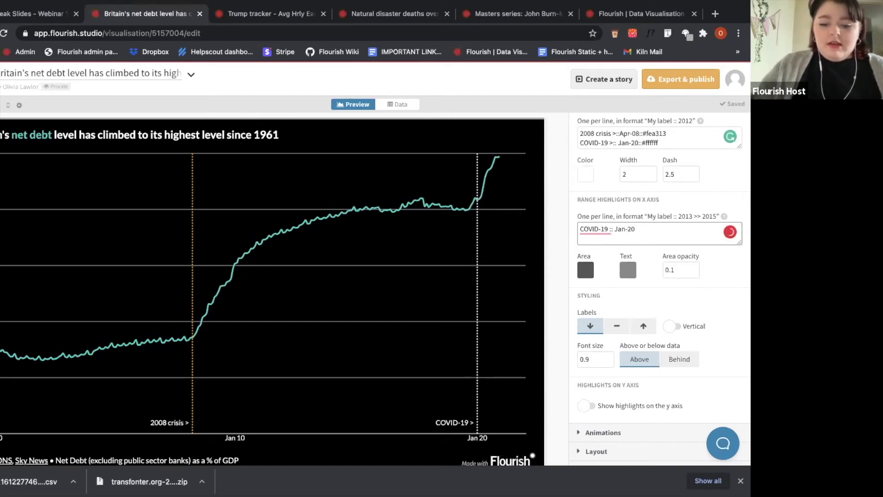
type(" >>")
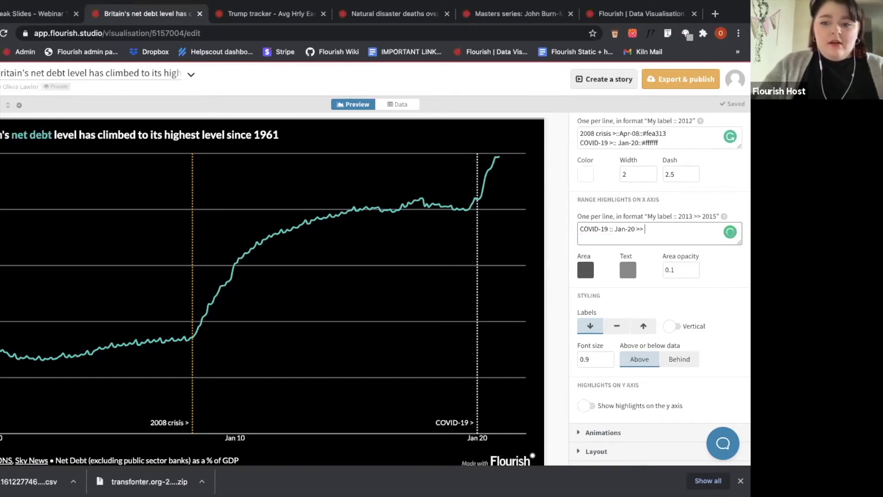
type(" De")
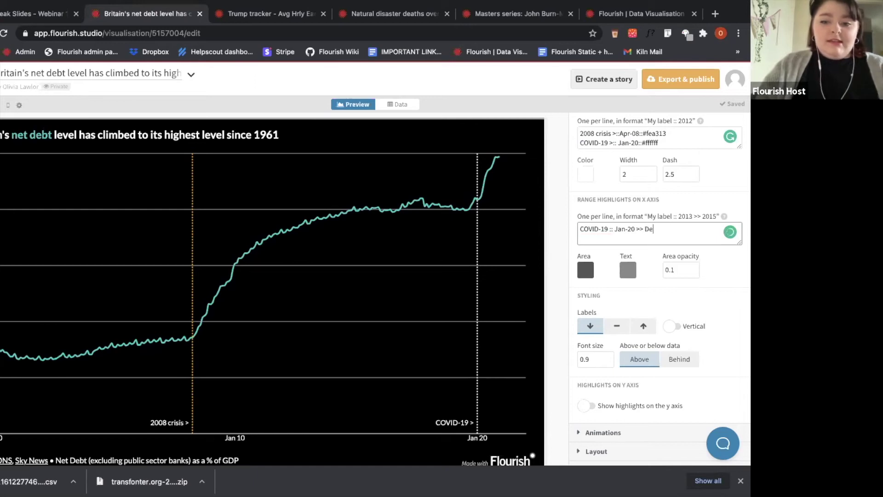
type("c-20")
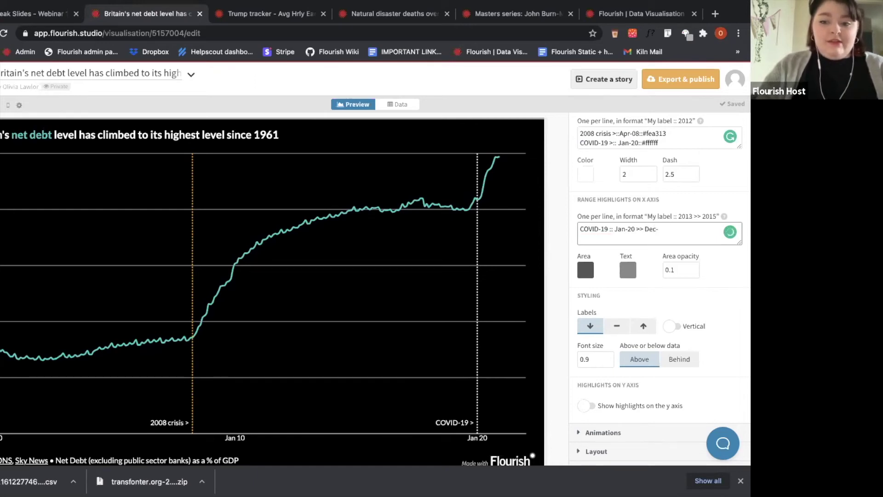
left_click(556, 348)
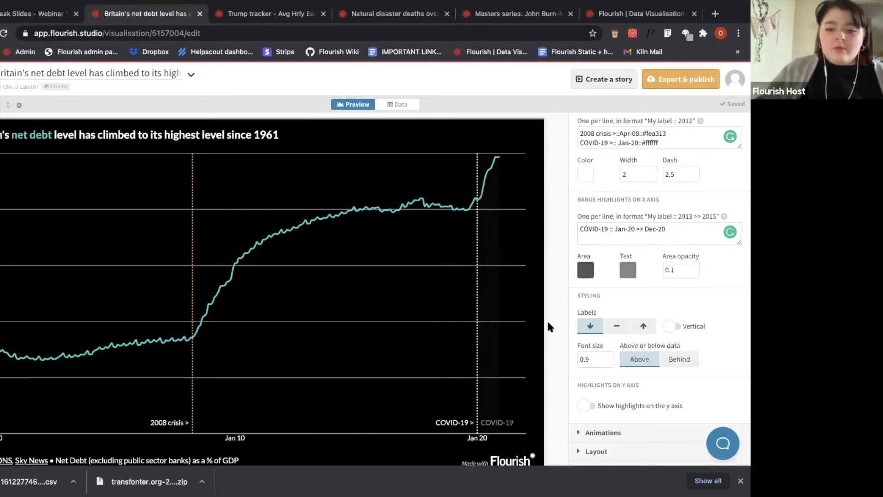
Color the COVID-19 range highlight's area on the x axis light red and set its area opacity to 0.6.
scroll(548, 319, "down", 1)
left_click(586, 270)
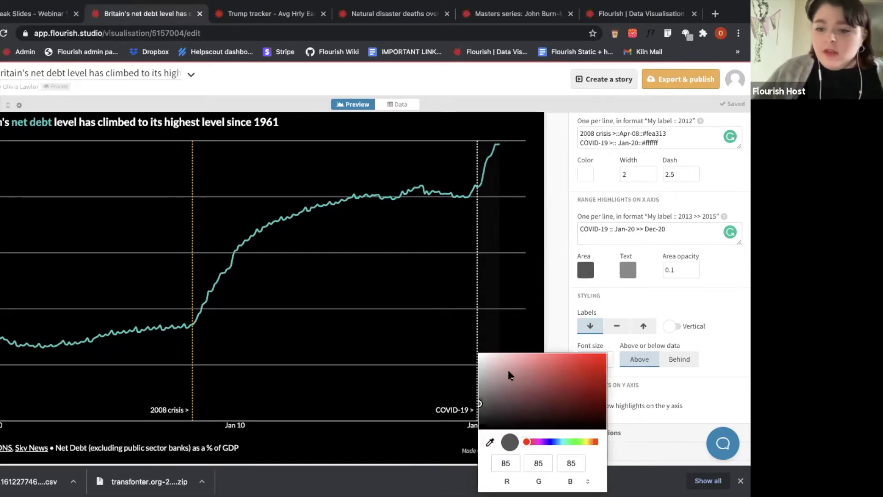
left_click(543, 371)
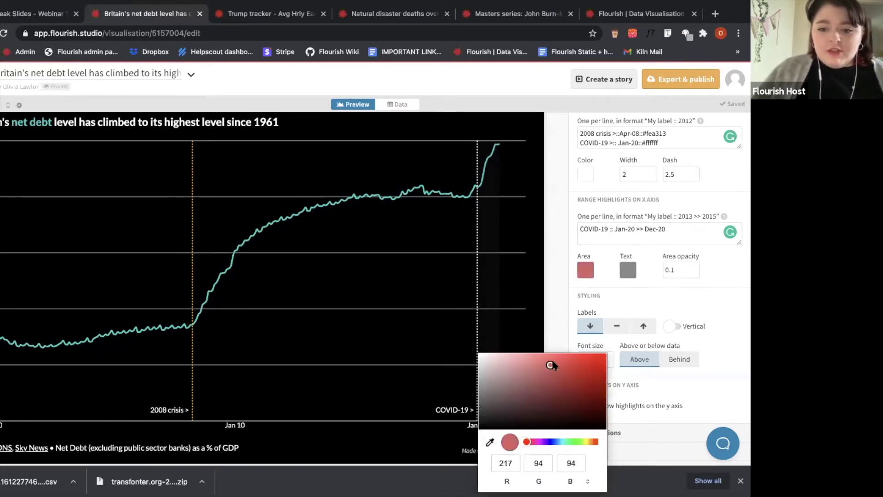
left_click(556, 313)
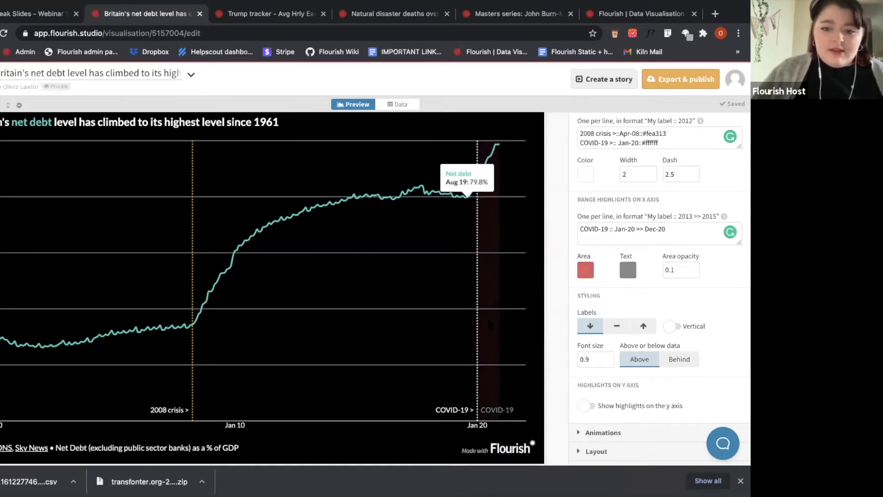
left_click(696, 268)
left_click(696, 268)
left_click(696, 268)
left_click(696, 268)
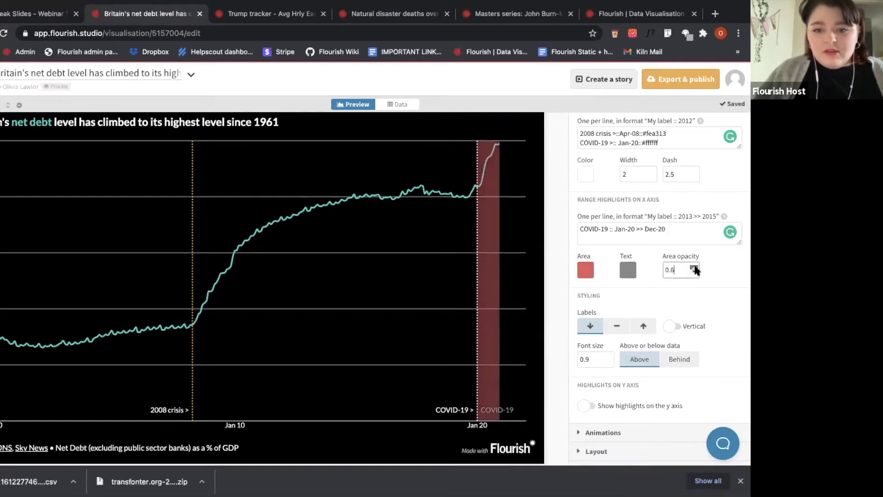
left_click(695, 268)
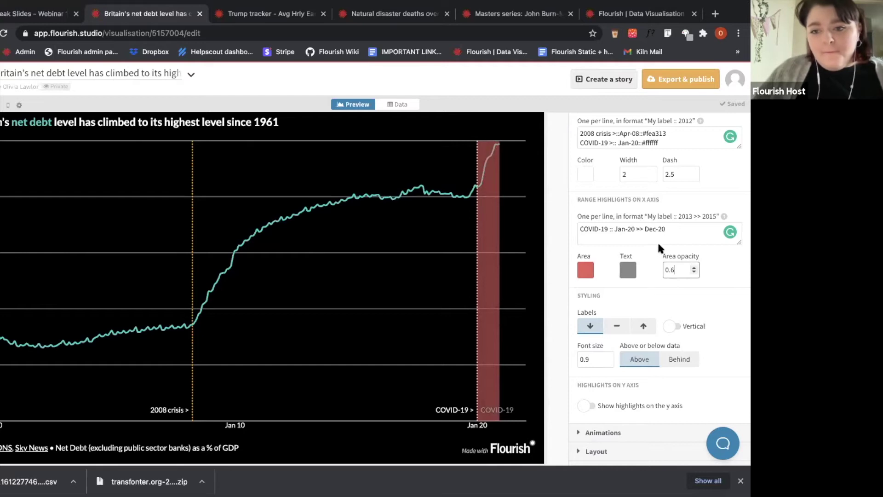
Change the text color of the x axis range highlight to white.
left_click(626, 276)
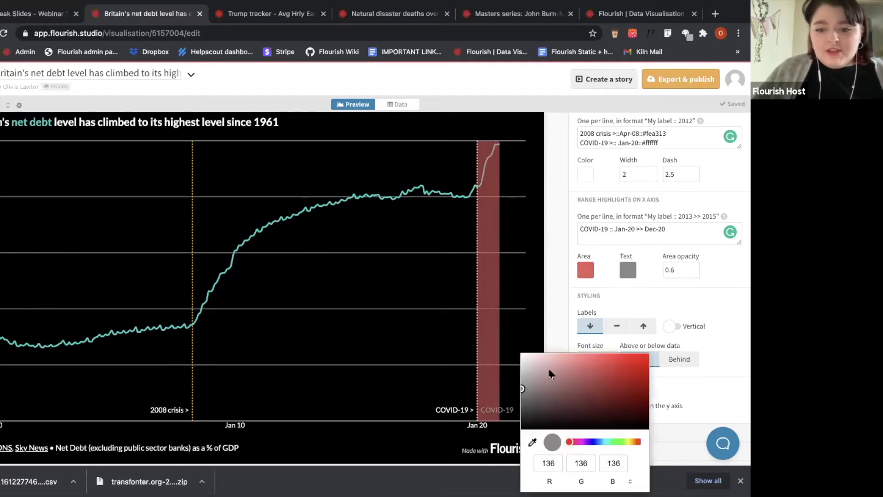
left_click_drag(550, 371, 520, 354)
left_click(562, 341)
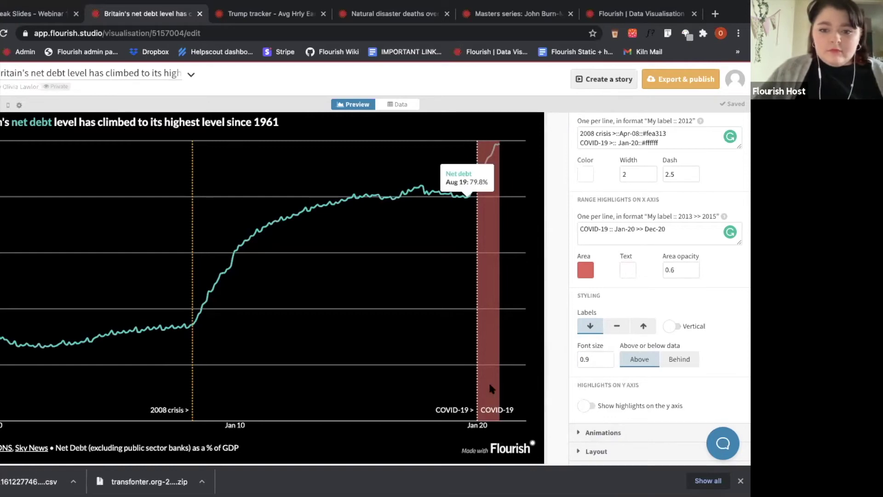
Try the x axis highlight labels at mid-height and then place them at the top of the chart.
scroll(588, 280, "down", 3)
scroll(590, 284, "down", 1)
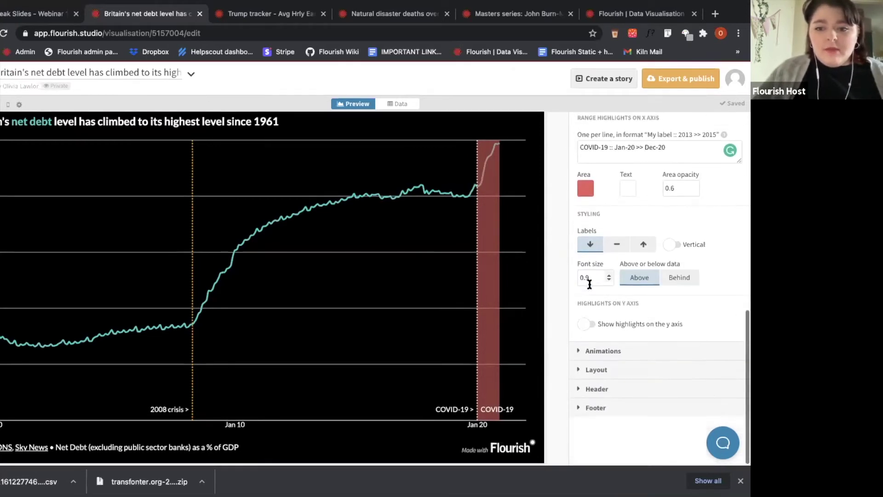
left_click(617, 248)
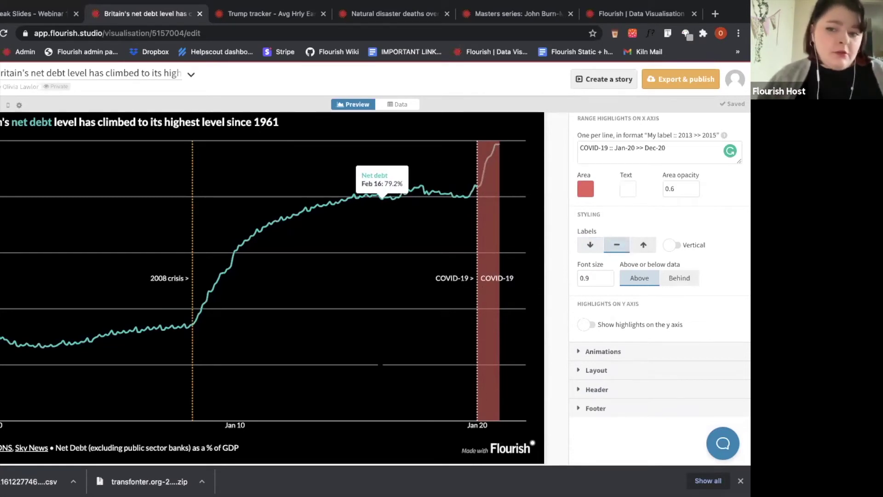
left_click(643, 247)
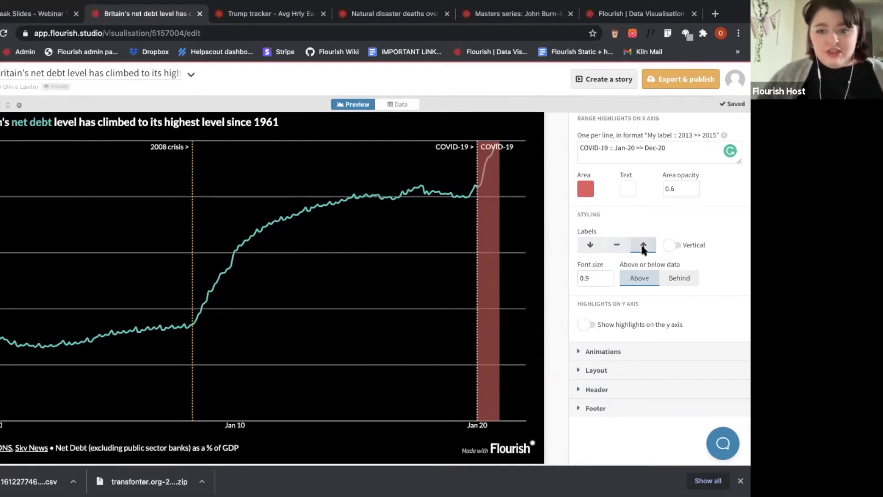
Try larger font sizes for the x axis highlight labels, set the size to 1 and make the labels vertical.
left_click(609, 276)
left_click(609, 276)
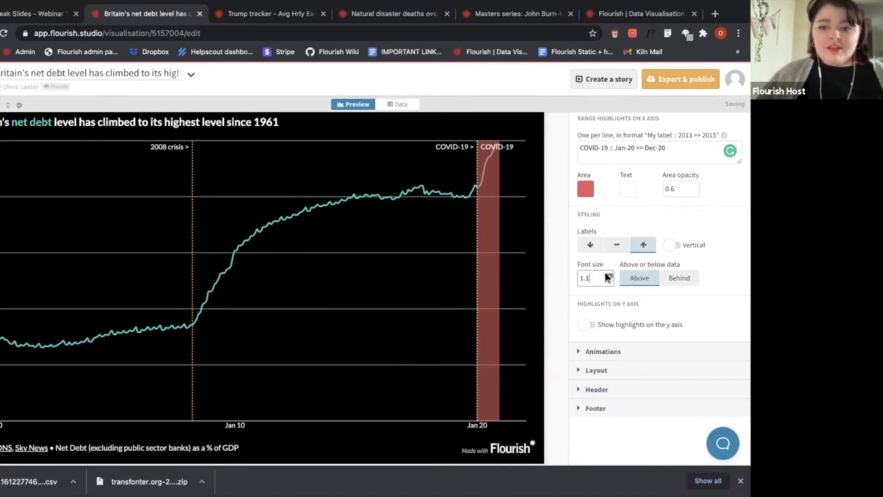
left_click(609, 275)
left_click(609, 276)
left_click(609, 280)
left_click(609, 280)
left_click(609, 280)
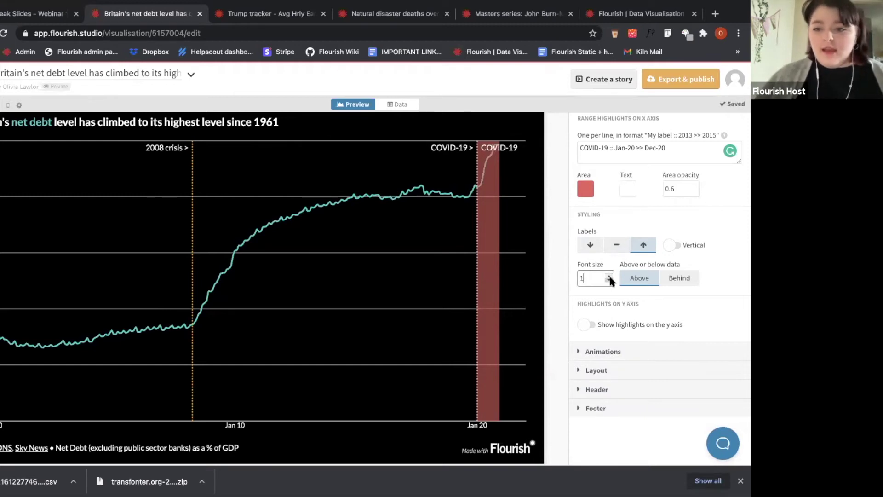
left_click(676, 244)
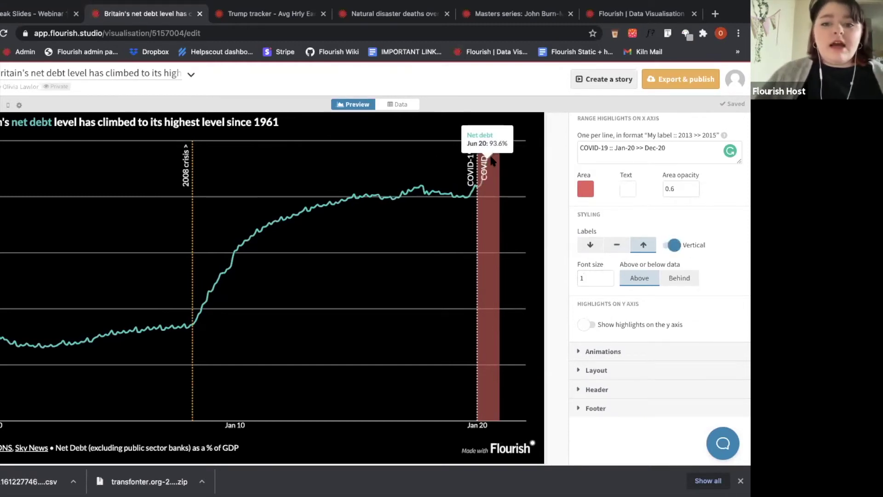
Compare the x axis highlights above and behind the data, keep them behind, and set the range's area opacity to 0.3.
left_click(677, 276)
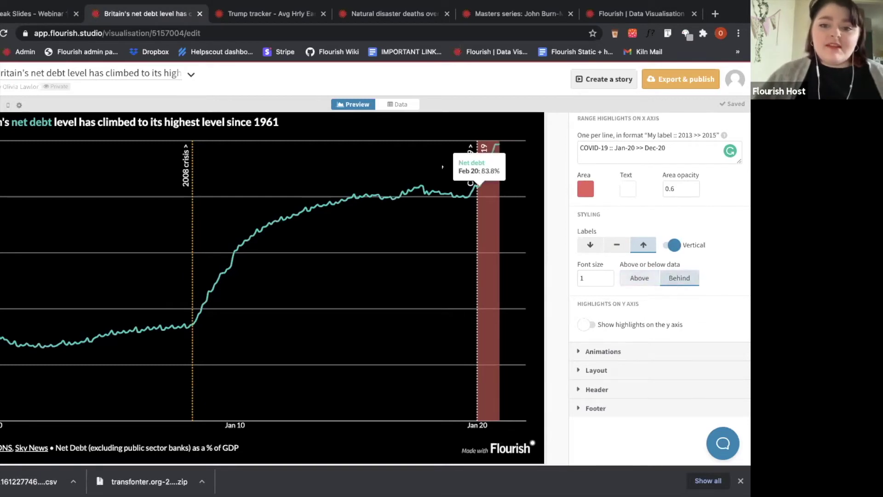
left_click(639, 279)
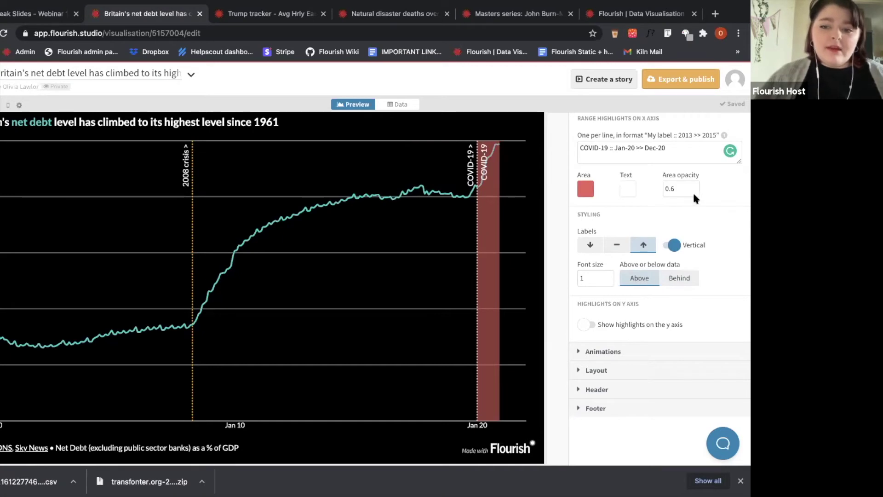
left_click(674, 277)
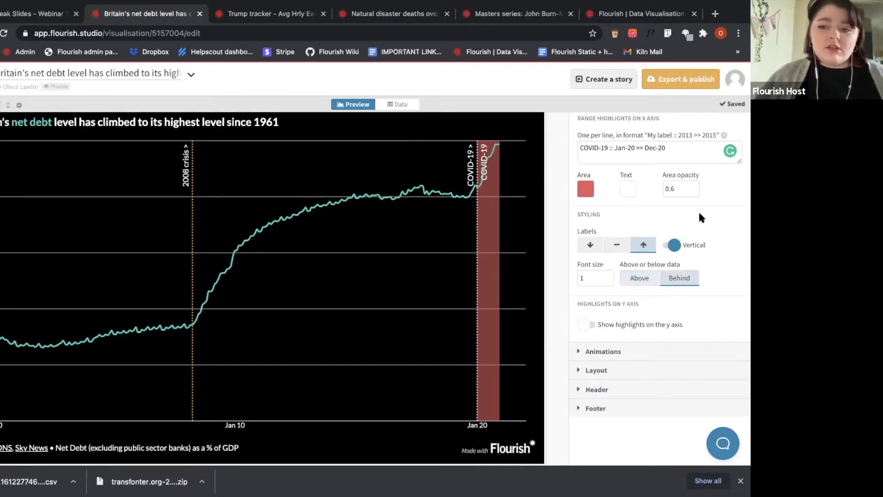
left_click(693, 191)
left_click(693, 191)
left_click(693, 192)
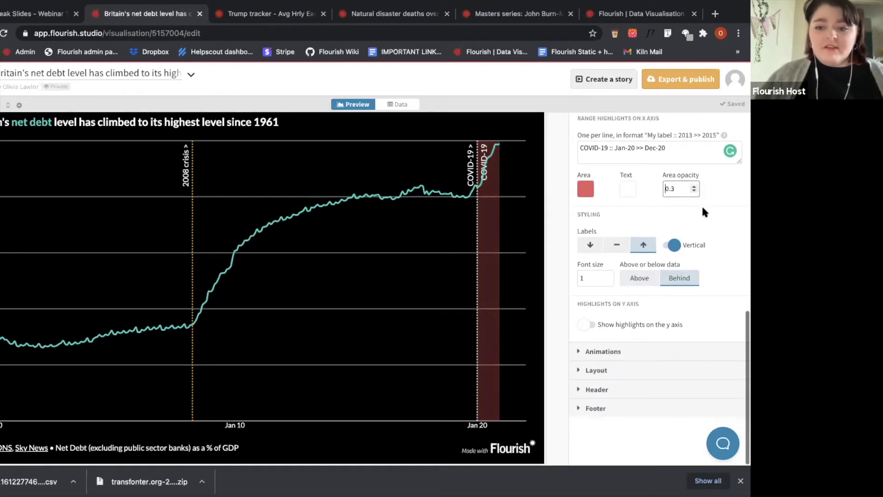
Enable highlights on the y axis and add the line highlight "COVID-19 :: 50".
left_click(580, 325)
scroll(608, 332, "down", 3)
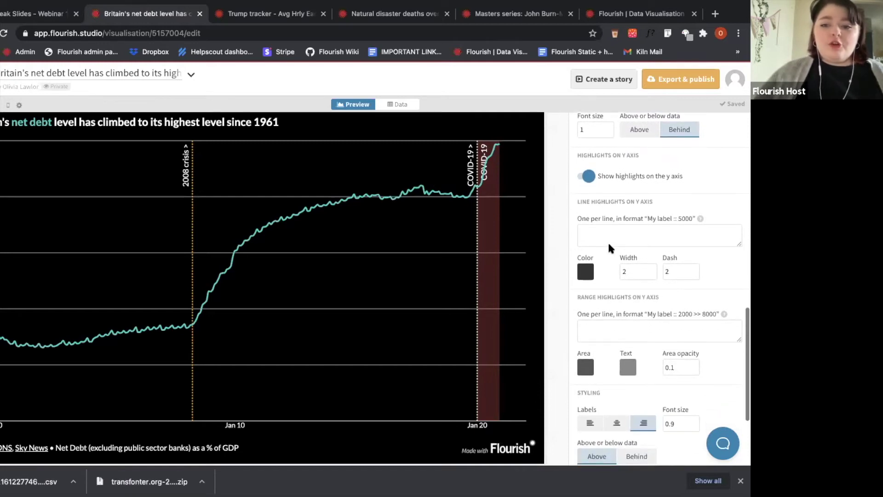
left_click(603, 238)
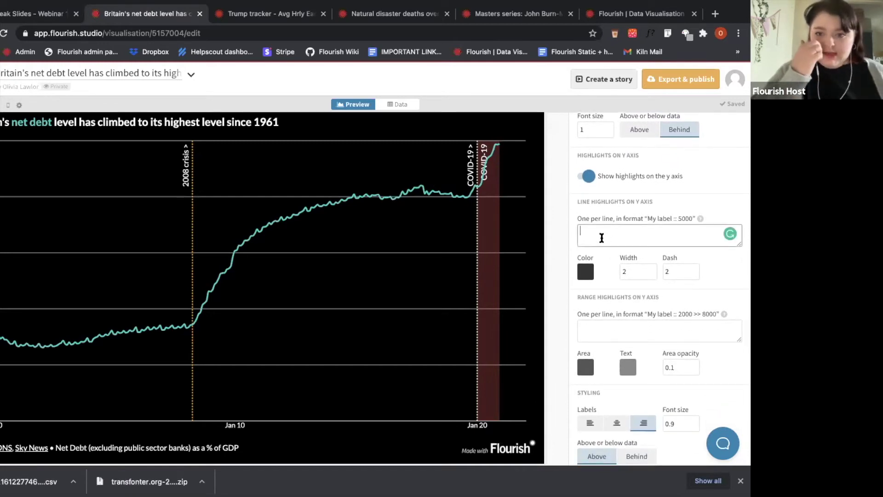
type("C")
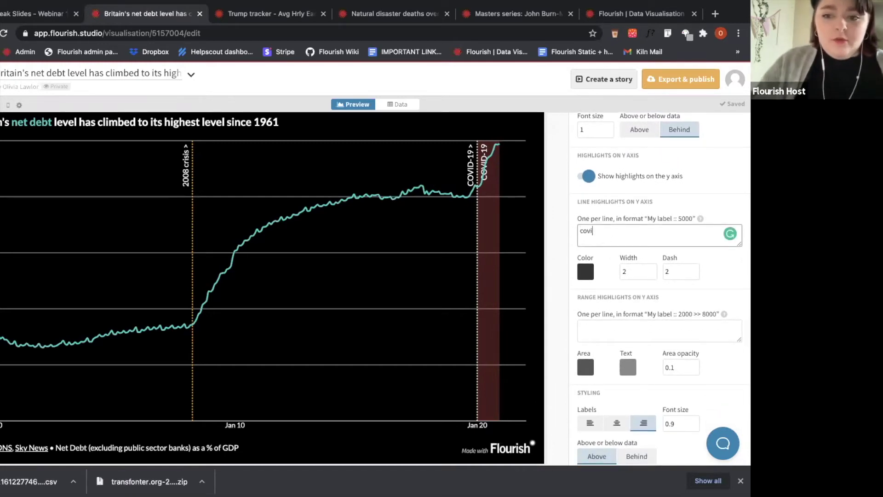
type("OVID")
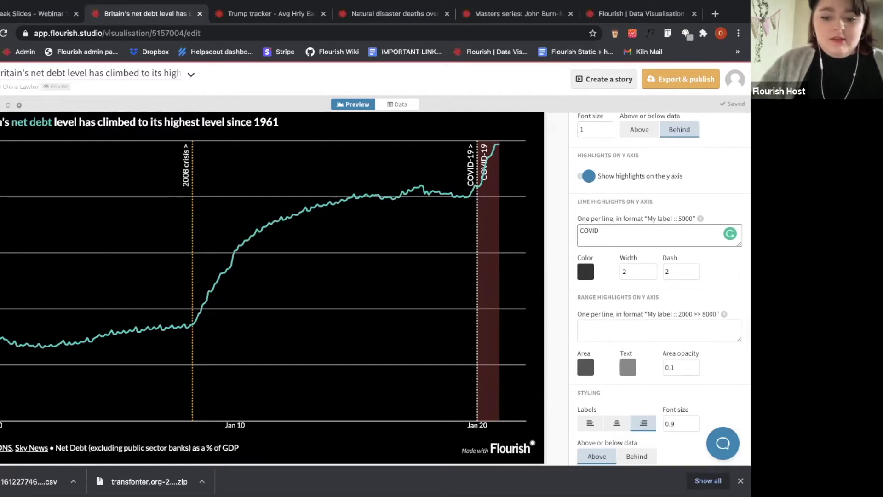
type("-19 ")
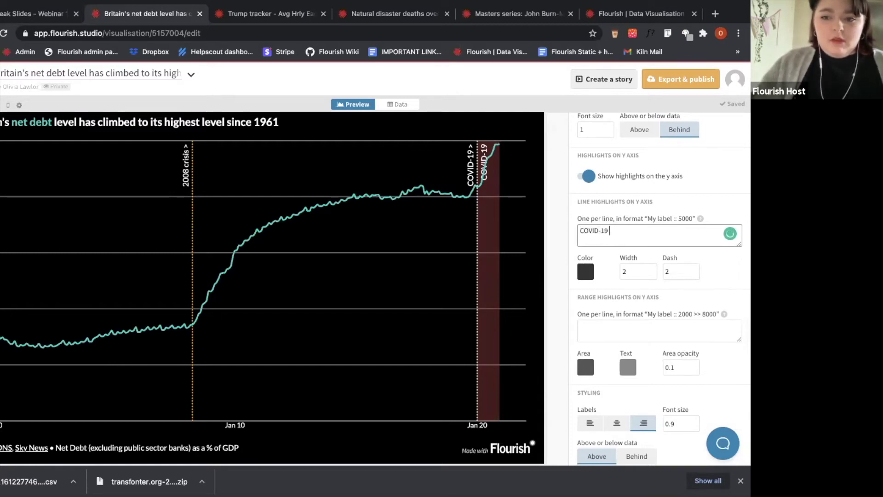
type("::")
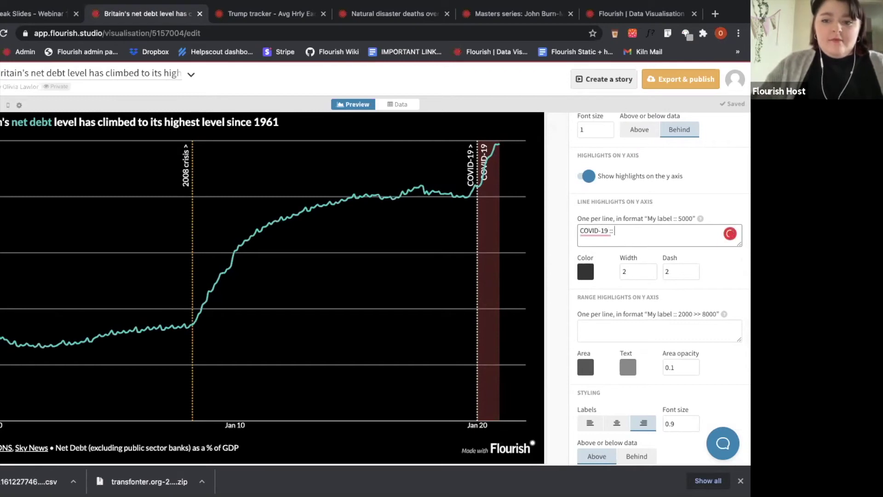
key("BackSpace")
key("BackSpace")
type("::")
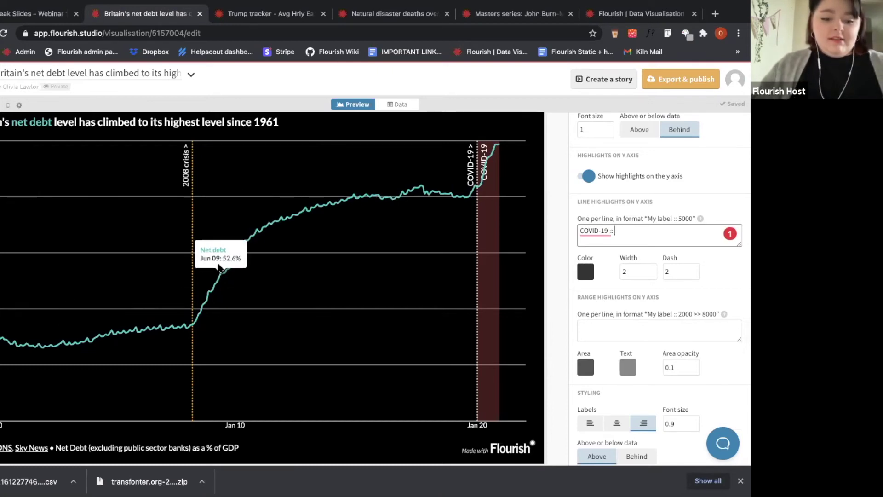
type("50")
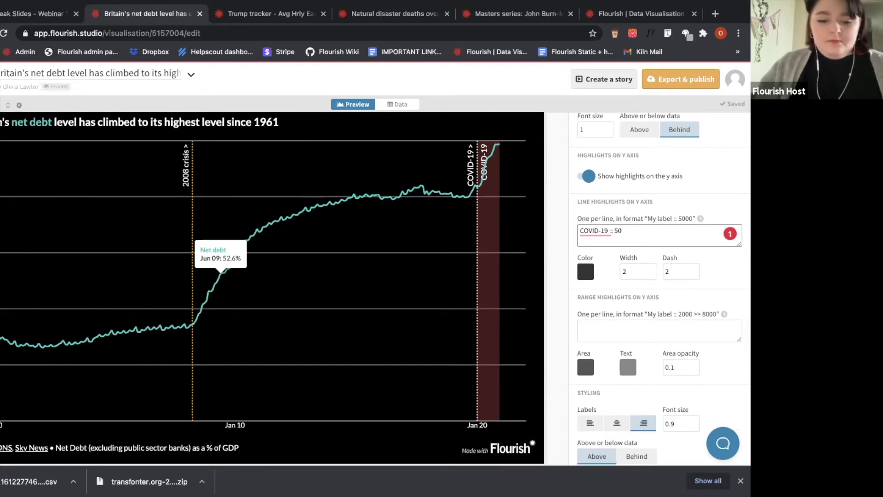
left_click(558, 256)
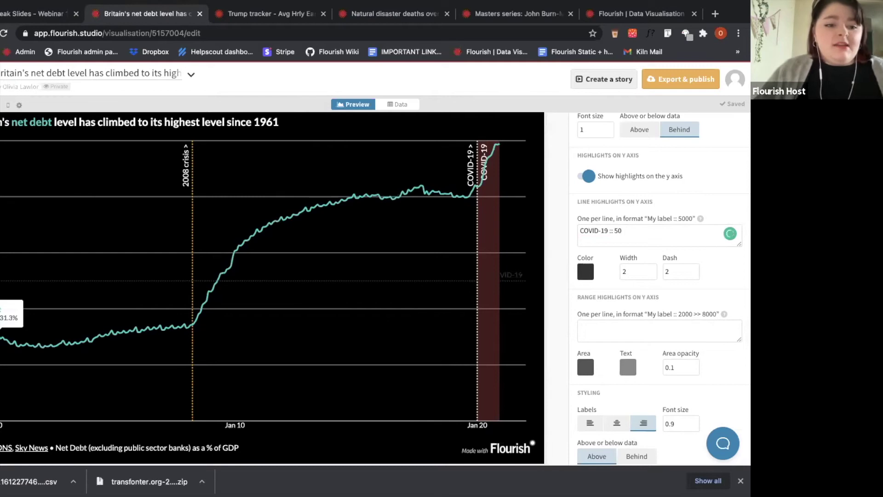
Copy the y axis line highlight text into the y axis range highlights and extend it to "COVID-19 :: 50 >> 70".
left_click(628, 342)
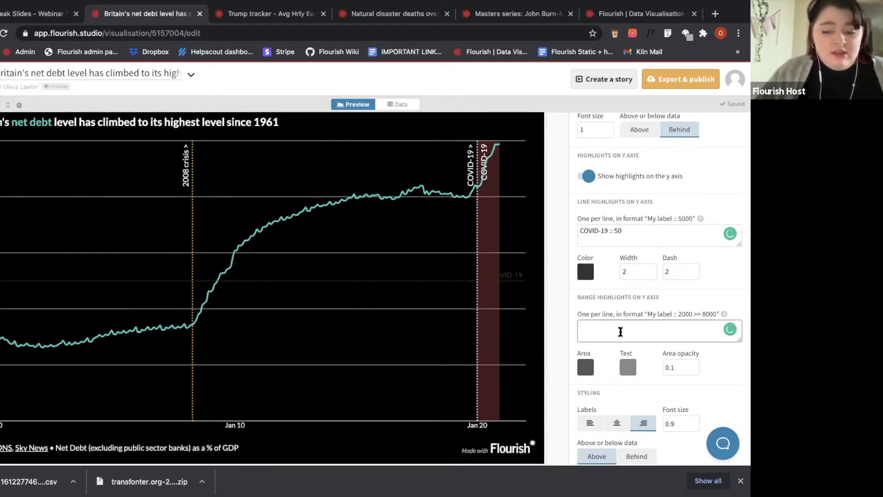
left_click_drag(637, 229, 556, 229)
key("ctrl+c")
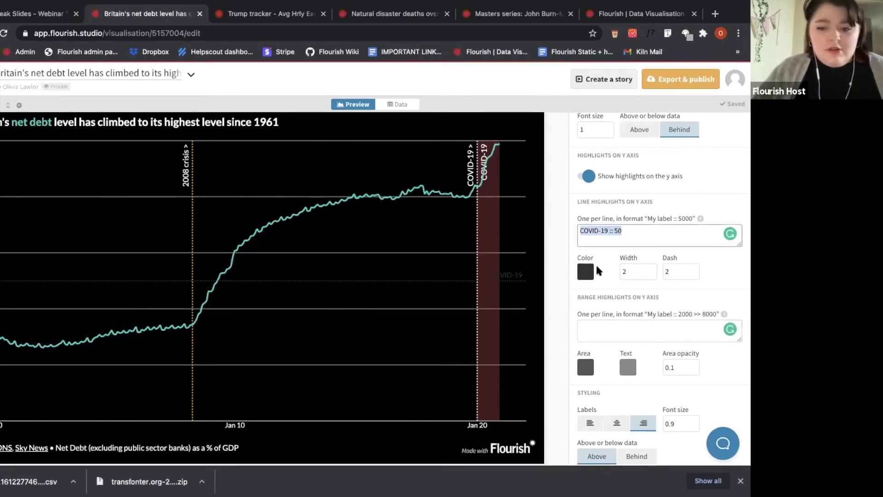
left_click(639, 330)
key("ctrl+v")
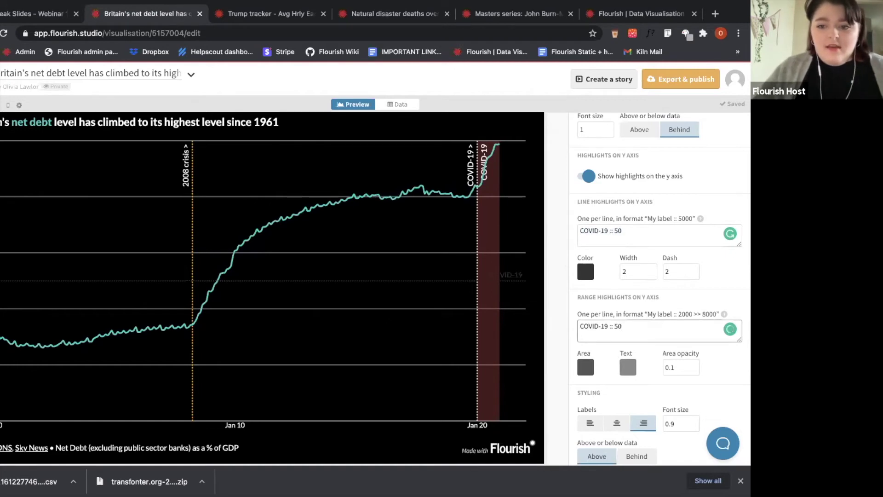
type(">>")
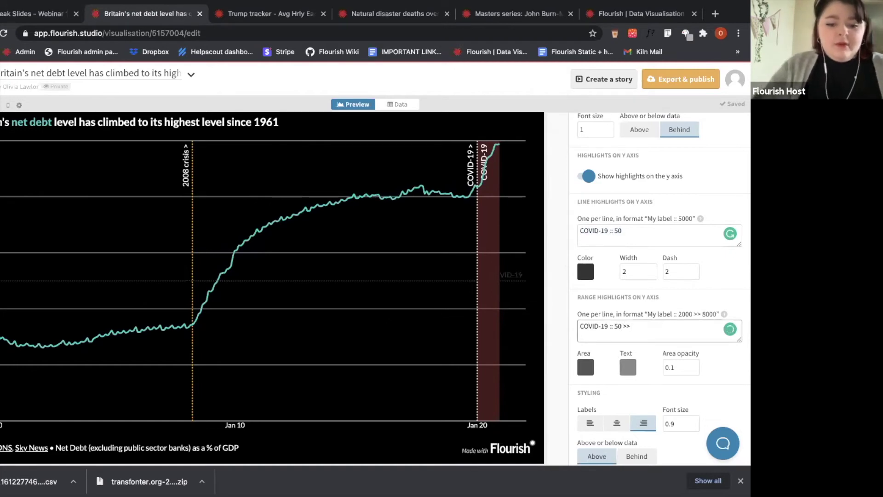
type(" 70")
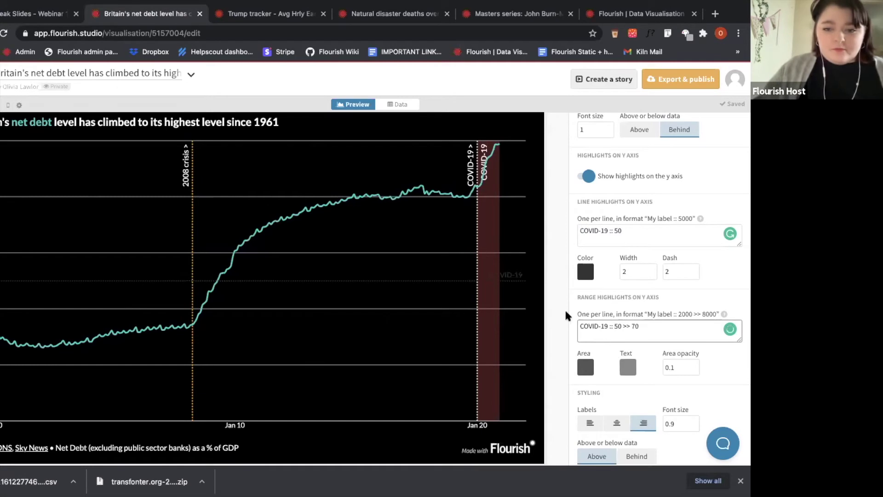
Color the y axis range highlight's area dark red and set its area opacity to 0.5.
left_click(593, 368)
left_click(565, 191)
left_click(566, 172)
left_click(551, 307)
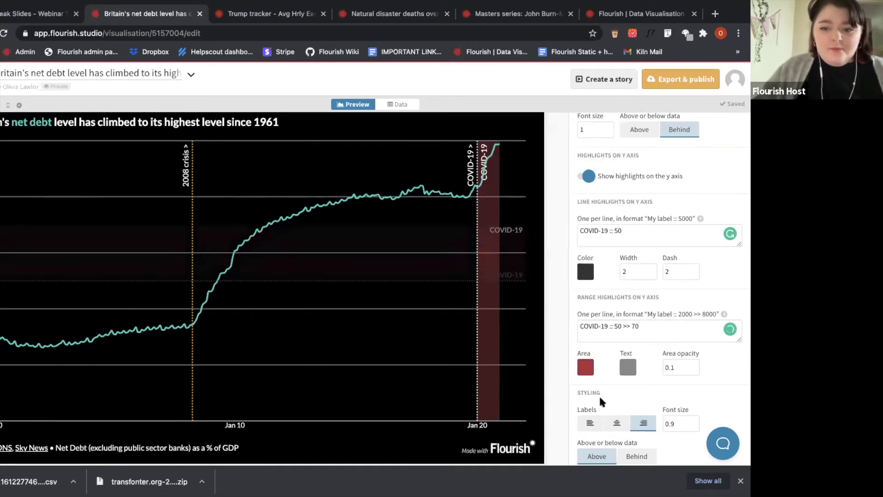
left_click(695, 364)
left_click(695, 363)
left_click(695, 364)
left_click(695, 364)
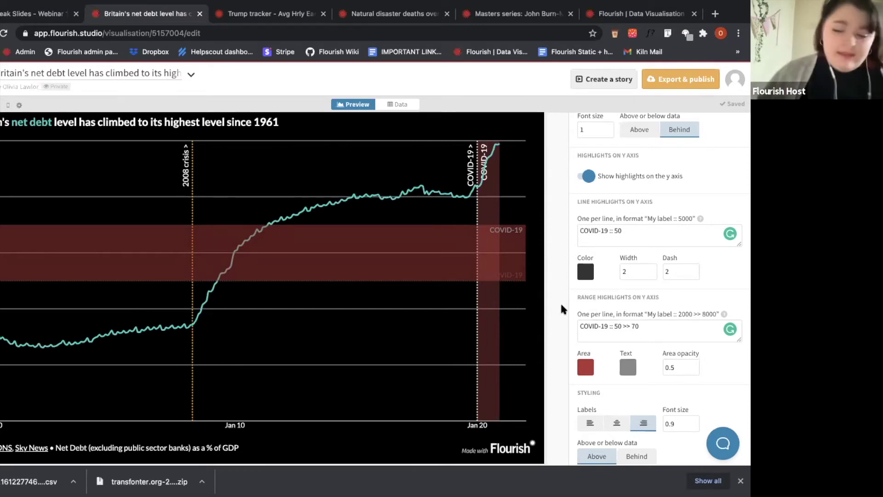
Switch to the Google Slides presentation and advance to the "Features of axis highlights in Flourish" slide.
left_click(2, 14)
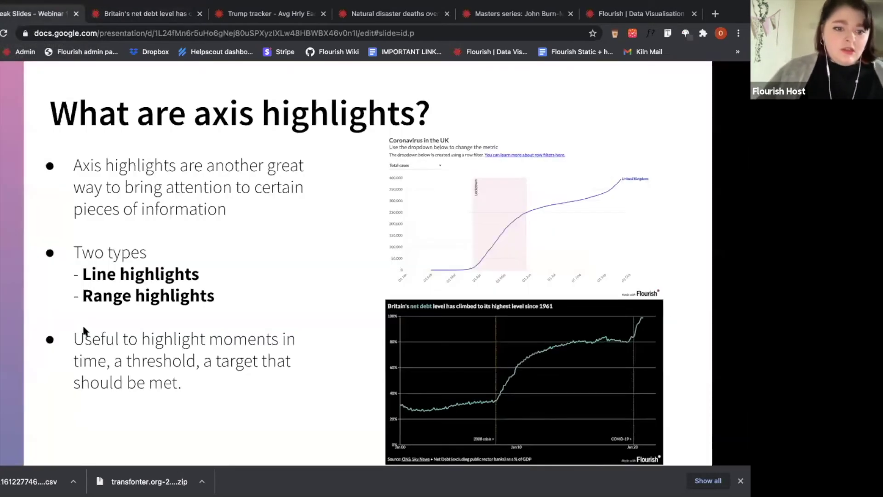
key("Right")
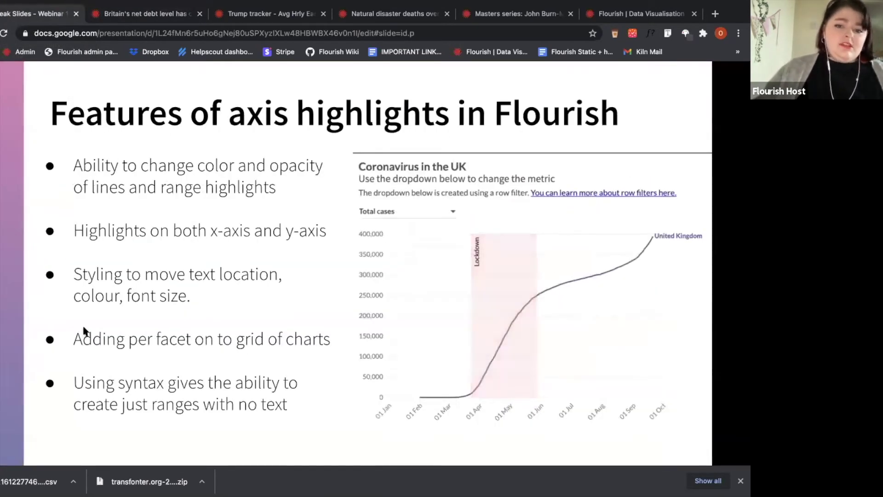
Replay the axis highlights features slide and advance to the "Adding axis highlights to your visualization" slide.
key("Left")
key("Right")
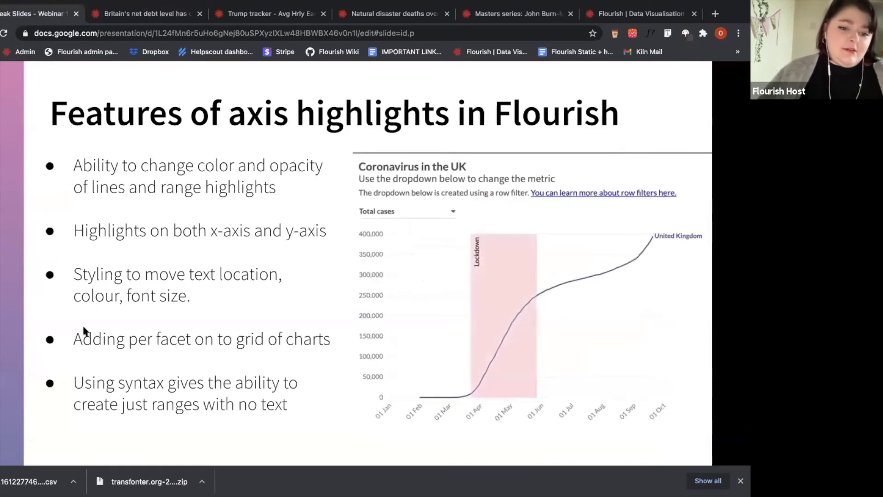
key("Right")
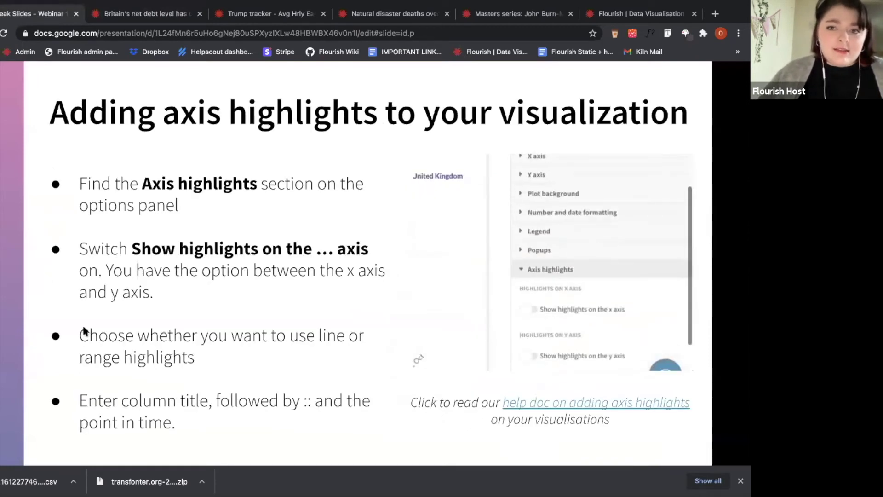
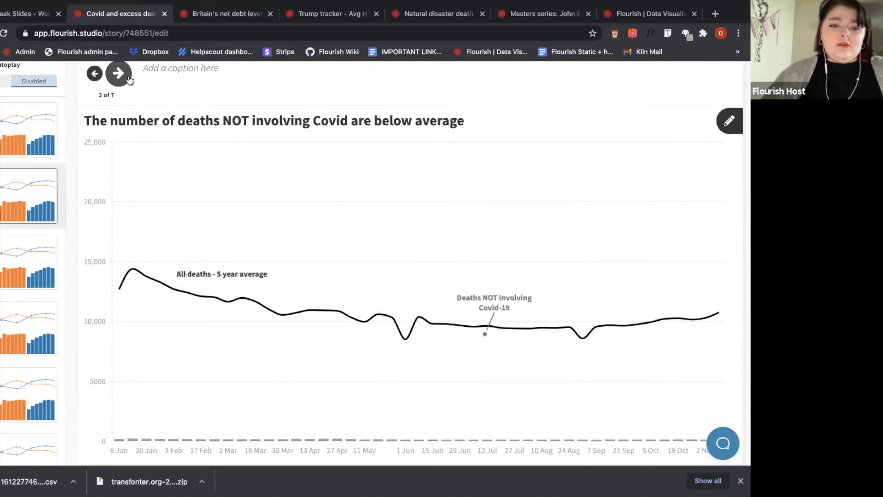
Open and close the annotation editor on the second slide of the Covid and excess deaths story.
left_click(729, 121)
left_click(570, 121)
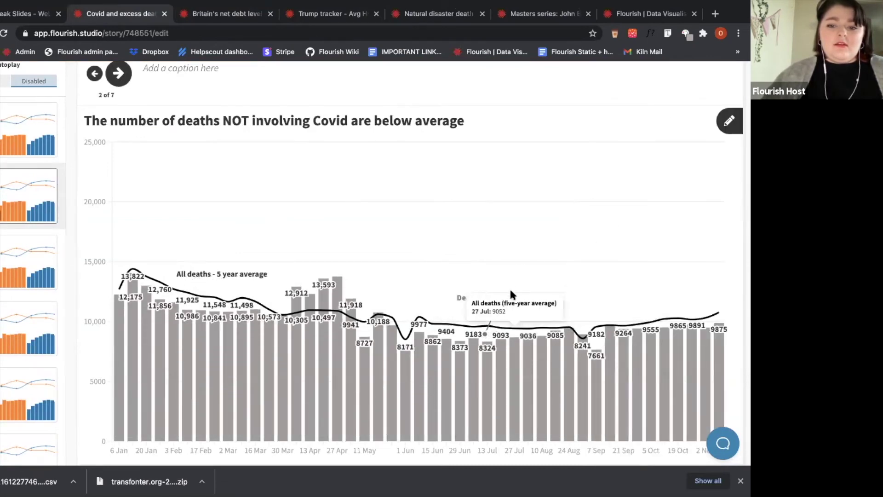
left_click(732, 120)
left_click(579, 122)
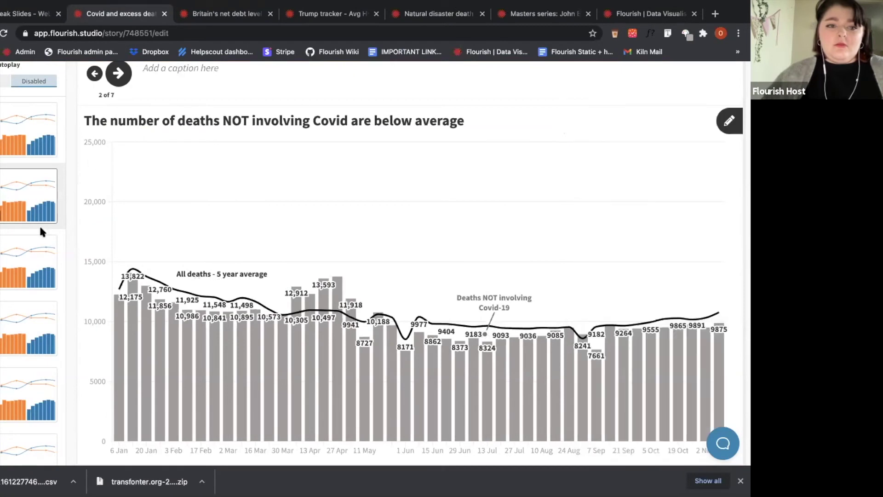
Step through the story's slides to the fifth one, about non-Covid deaths in the first lockdown, viewing their annotations.
left_click(34, 248)
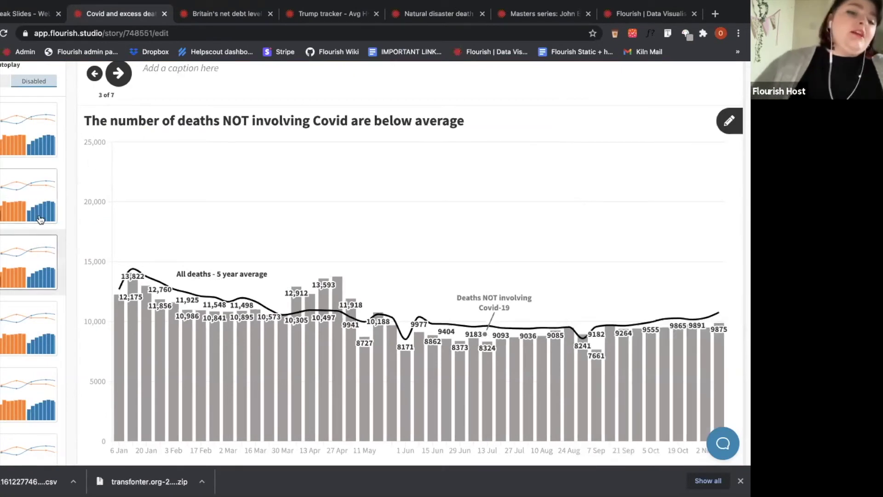
left_click(40, 220)
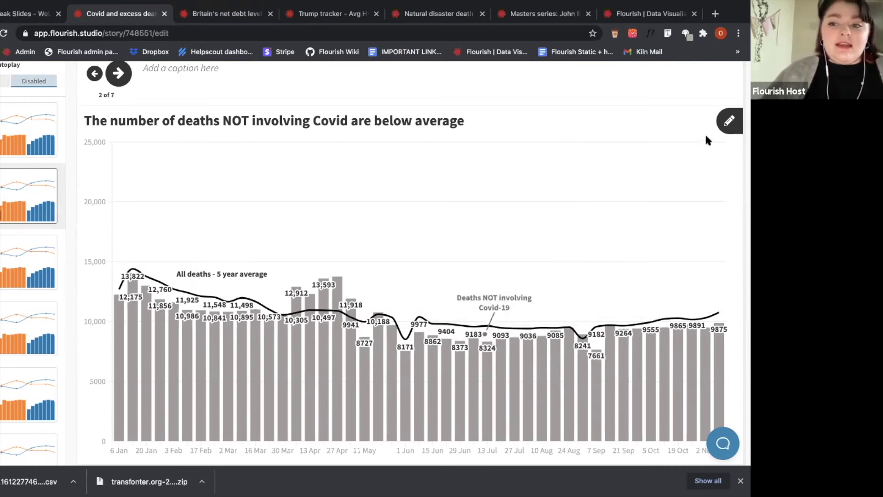
left_click(30, 264)
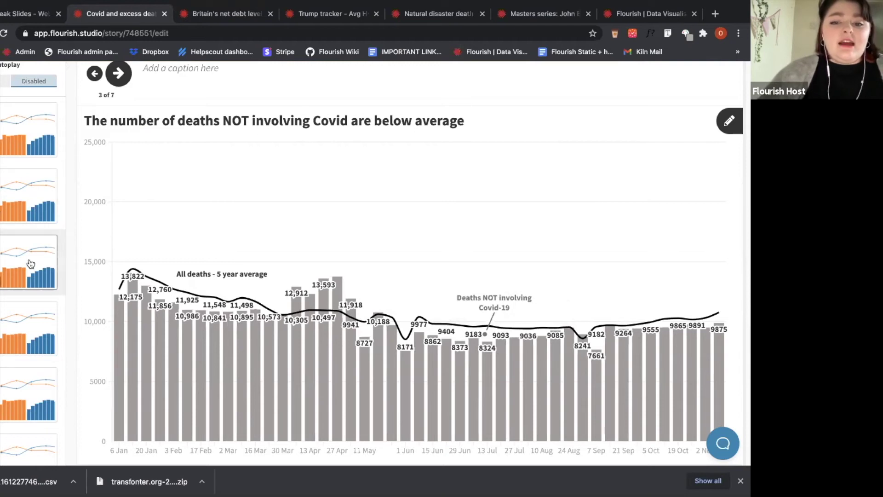
left_click(42, 317)
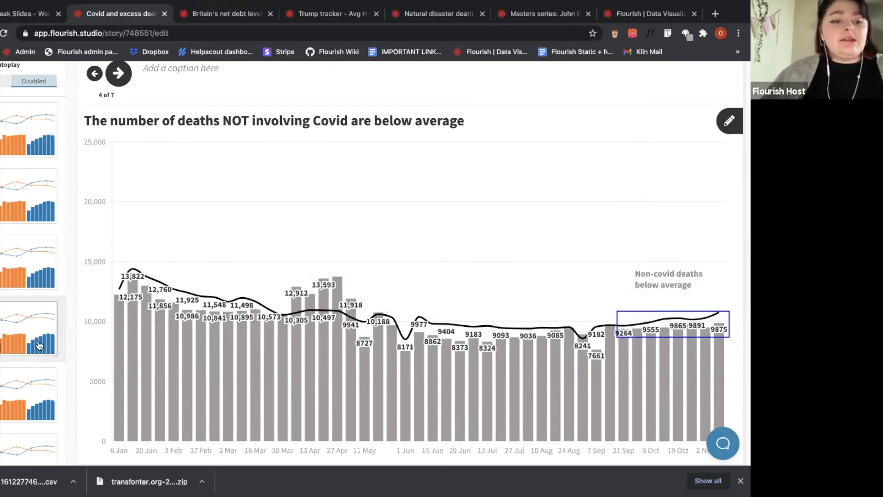
left_click(43, 383)
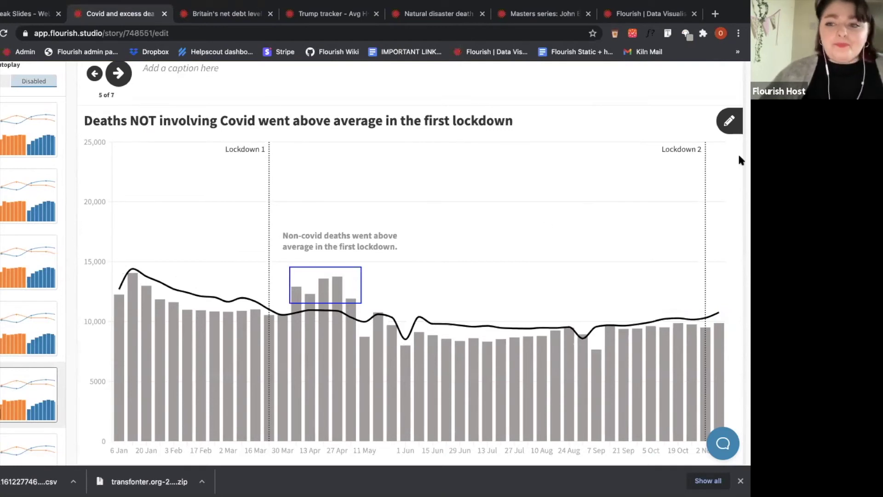
Add a new annotation anchored on the 29 Jun bar and place its text above the average line.
left_click(732, 122)
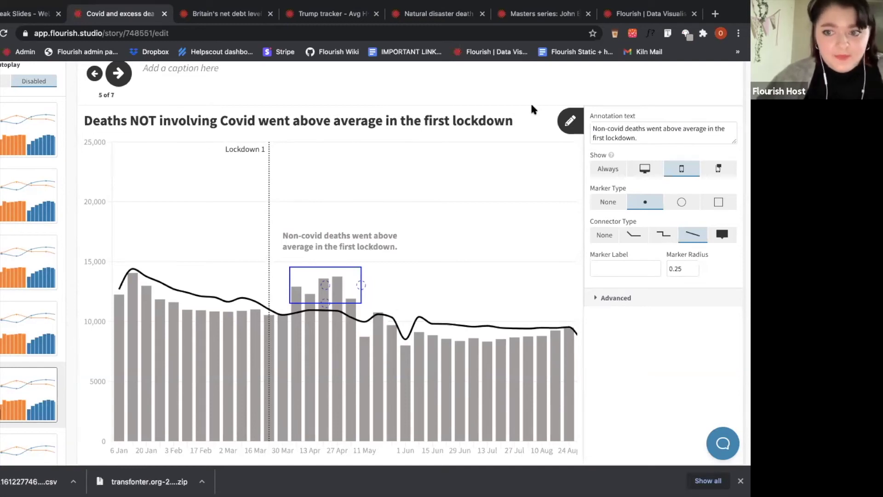
left_click(570, 120)
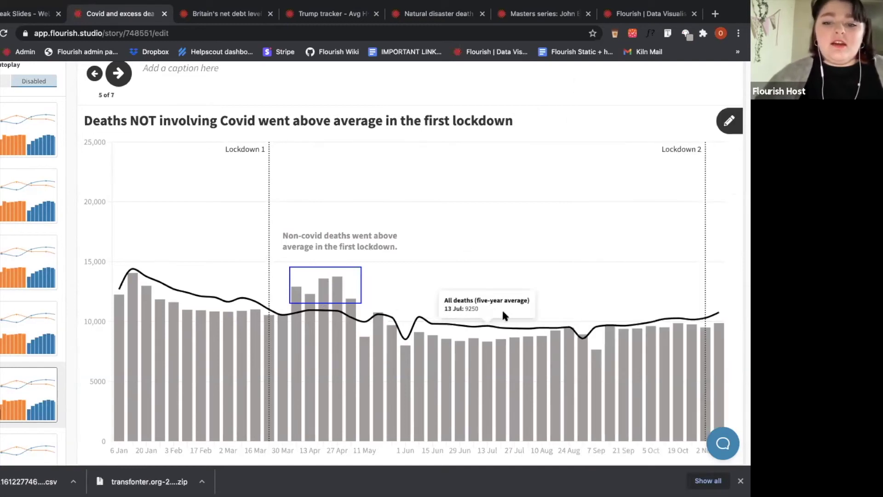
left_click(720, 122)
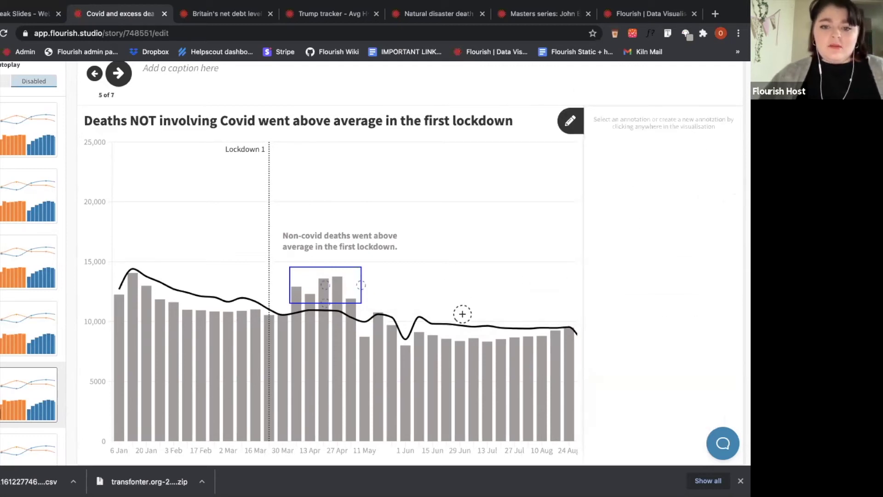
left_click(459, 342)
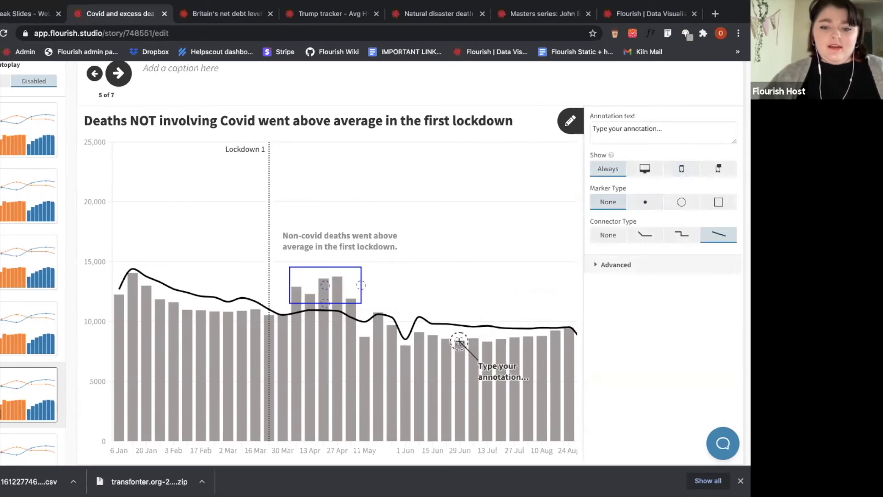
mouse_move(486, 376)
left_mouse_down()
mouse_move(472, 260)
mouse_move(534, 228)
mouse_move(559, 317)
mouse_move(514, 266)
mouse_move(497, 210)
mouse_move(515, 248)
mouse_move(556, 253)
mouse_move(505, 239)
mouse_move(505, 229)
left_mouse_up()
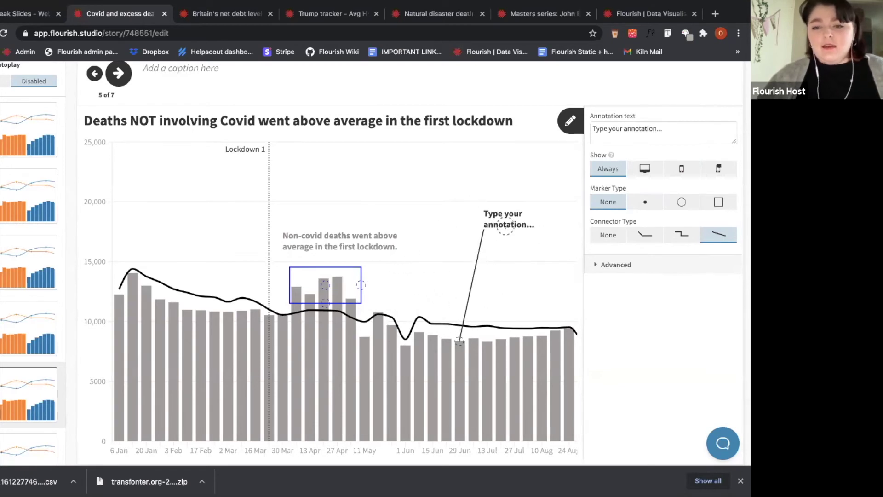
Set the new annotation's text to "This is a really important piece of information" and shift it slightly toward its anchor.
triple_click(640, 130)
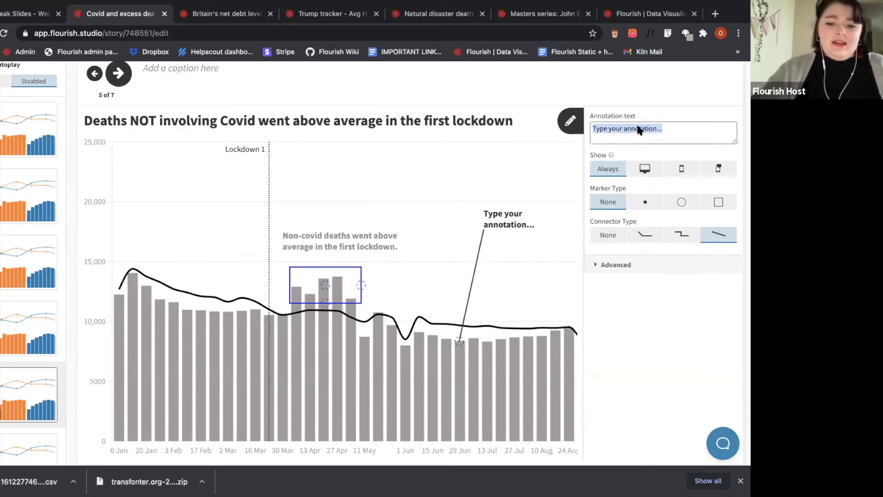
type("Thi")
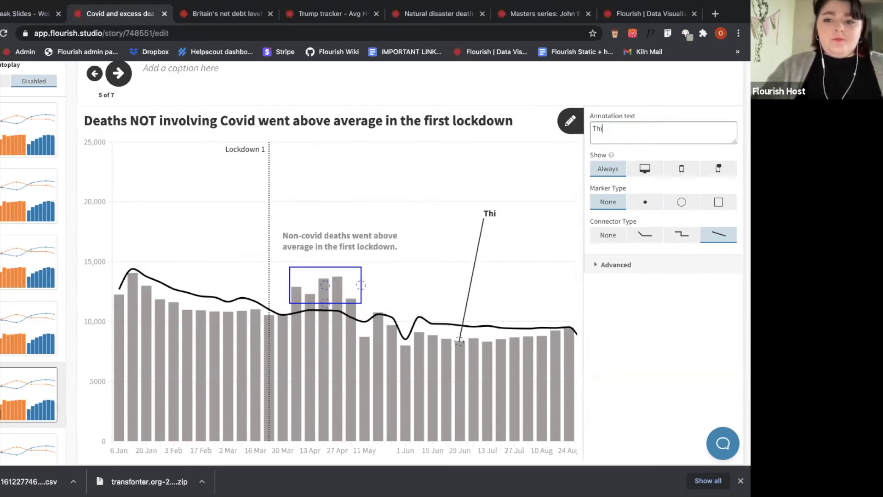
type("s is a really improtant")
key("BackSpace")
key("BackSpace")
key("BackSpace")
key("BackSpace")
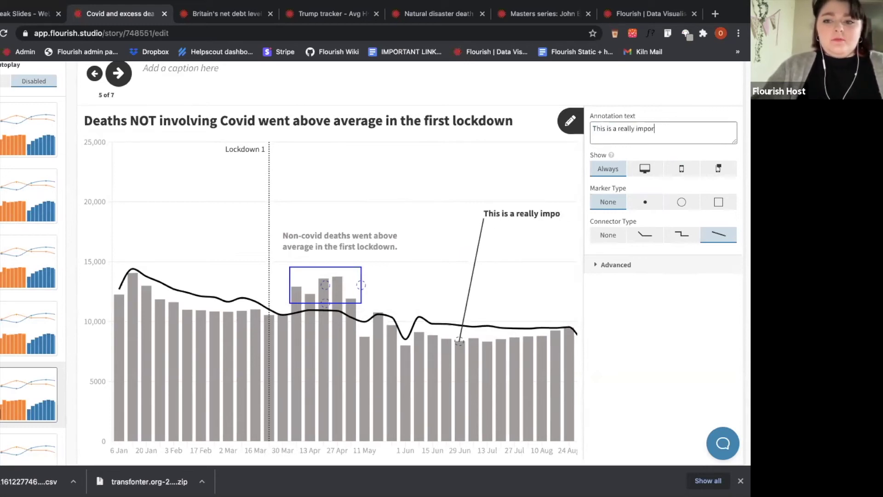
type("tant piece of information")
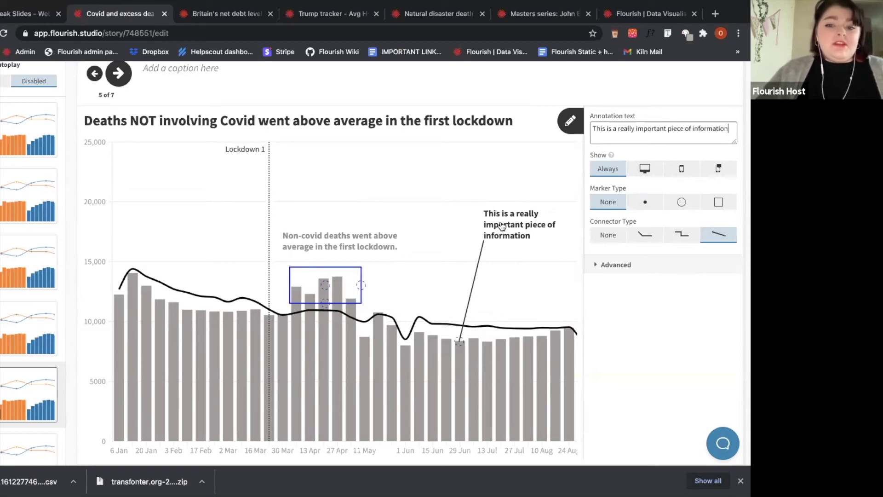
left_click_drag(502, 225, 490, 222)
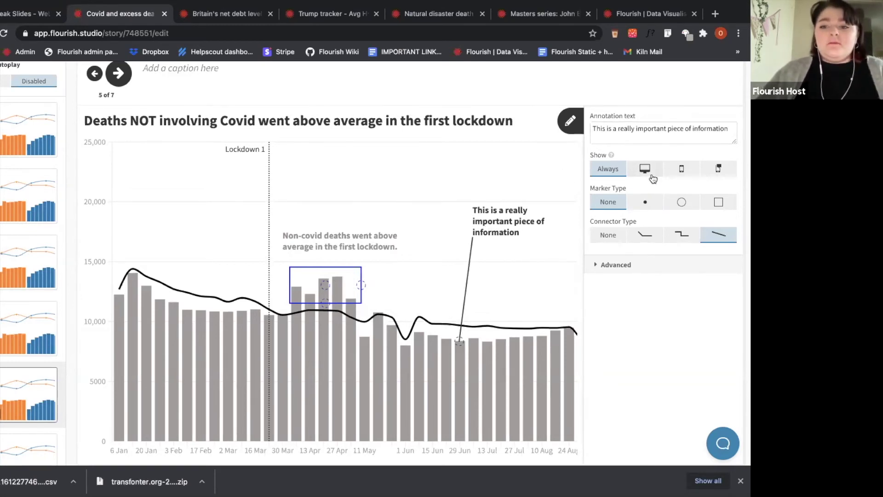
Try resized circle and square markers on the annotation and settle on the dot marker type.
left_click(682, 202)
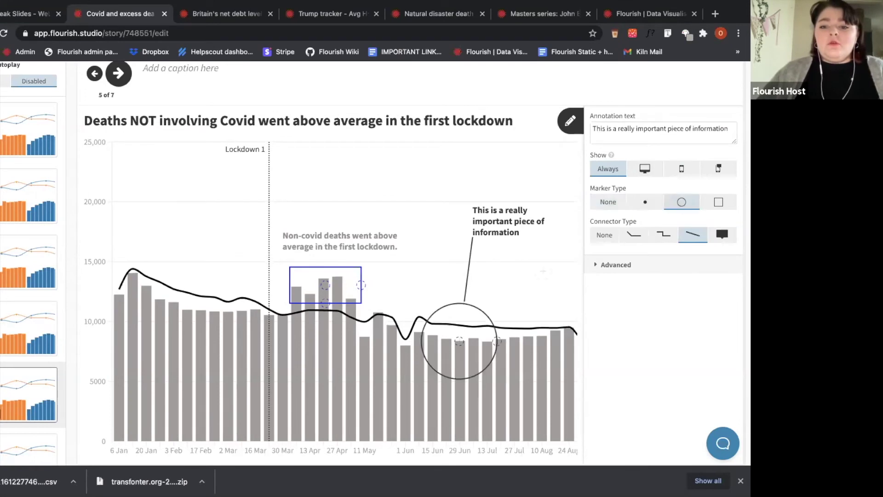
mouse_move(490, 344)
left_mouse_down()
mouse_move(476, 342)
mouse_move(491, 351)
left_mouse_up()
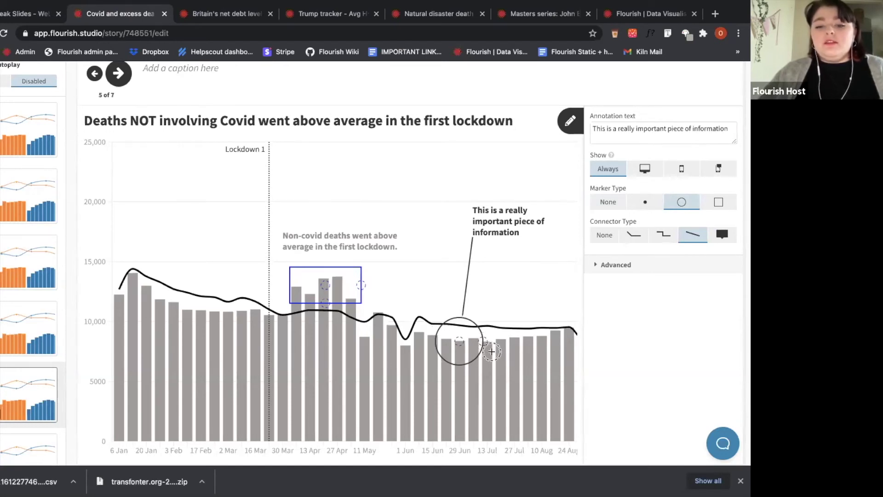
left_click(637, 205)
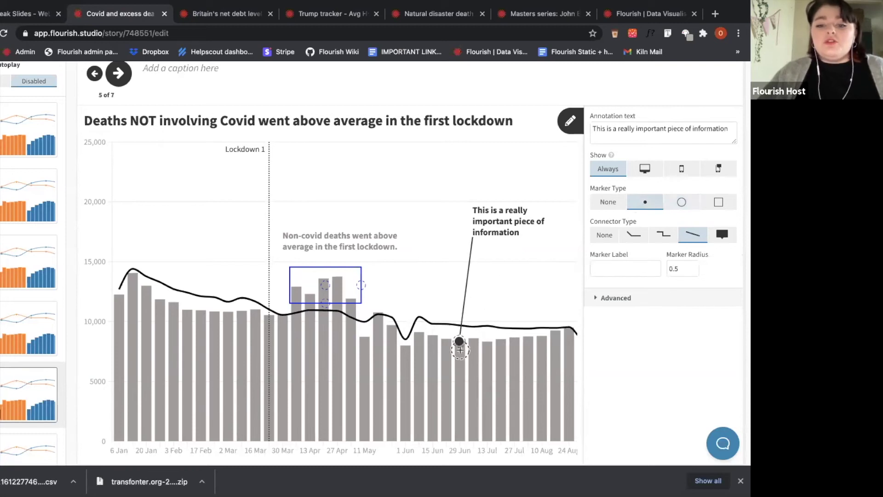
left_click(718, 202)
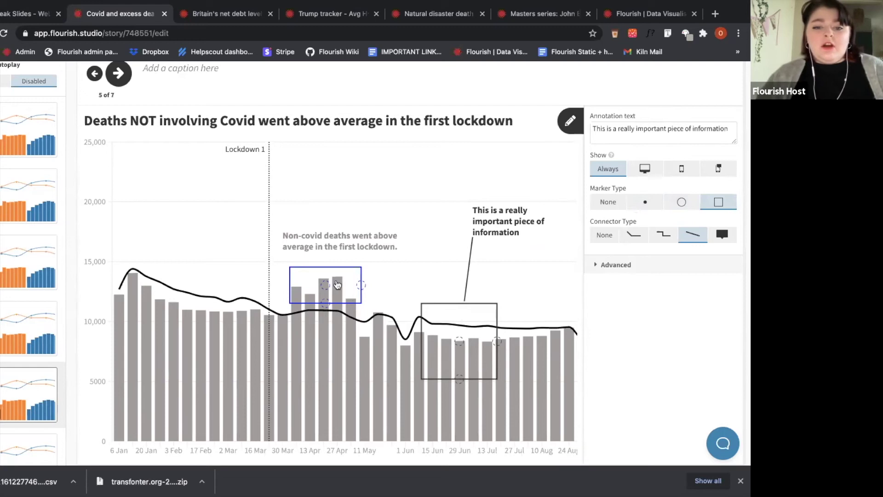
mouse_move(498, 347)
left_mouse_down()
mouse_move(479, 348)
mouse_move(524, 349)
mouse_move(482, 352)
mouse_move(518, 359)
mouse_move(463, 378)
mouse_move(460, 355)
left_mouse_up()
left_click(664, 205)
left_click(645, 203)
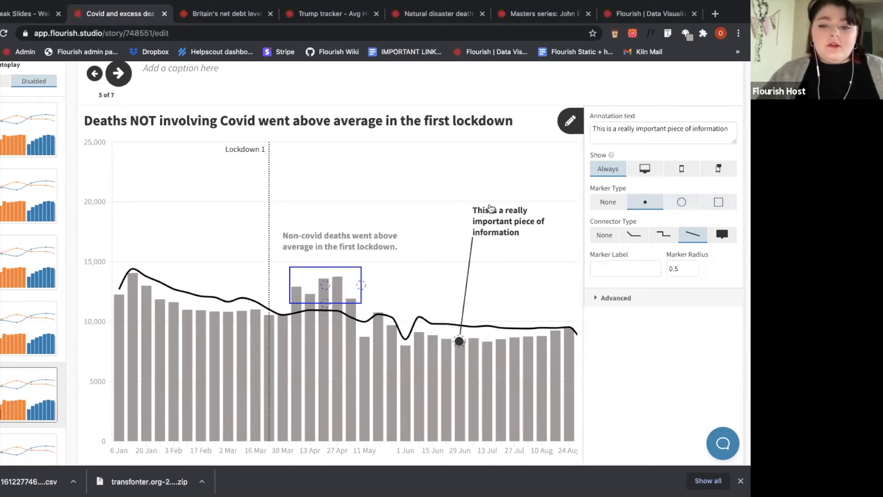
Move the annotation text away from its anchor, try both bent connector types, and set the connector type to None.
left_click_drag(486, 218, 522, 212)
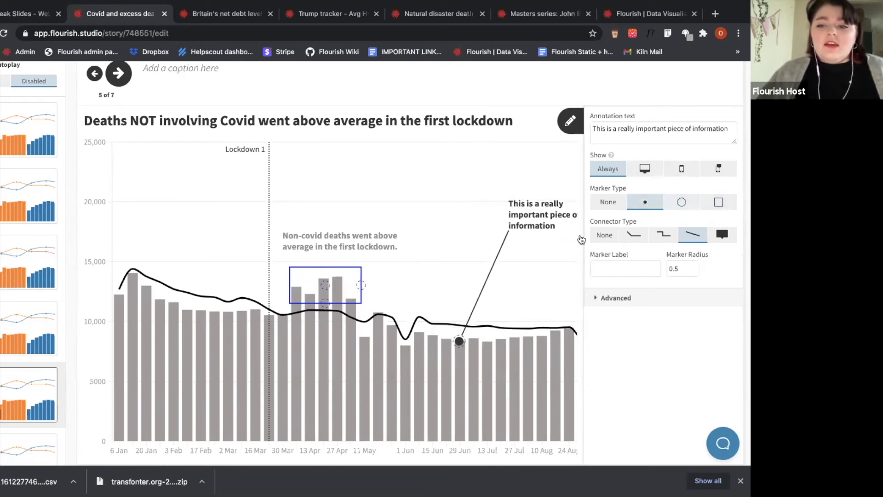
left_click(635, 235)
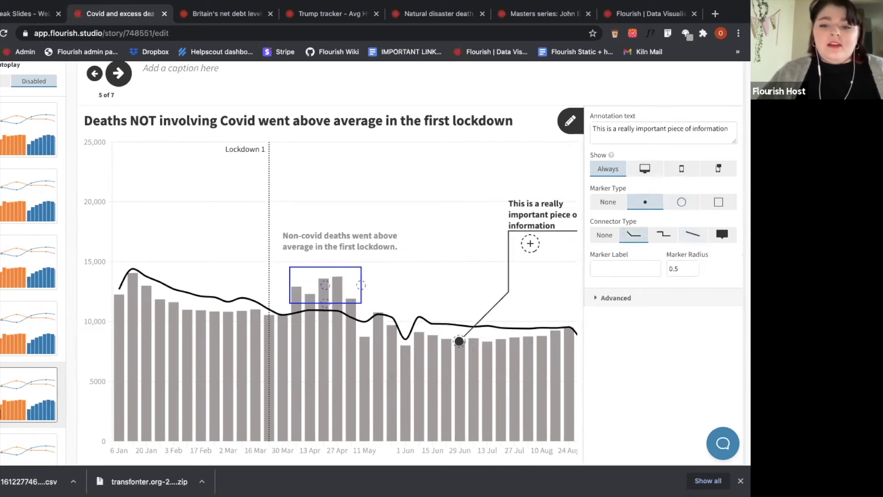
left_click(654, 234)
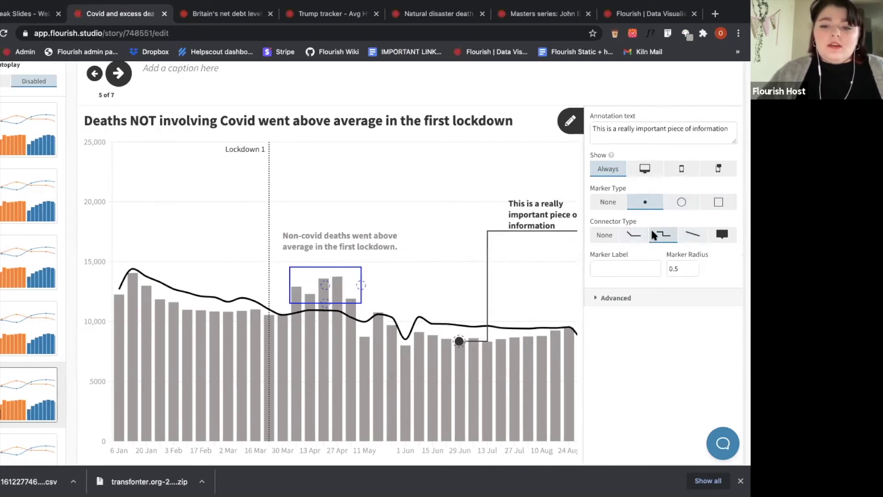
left_click(605, 235)
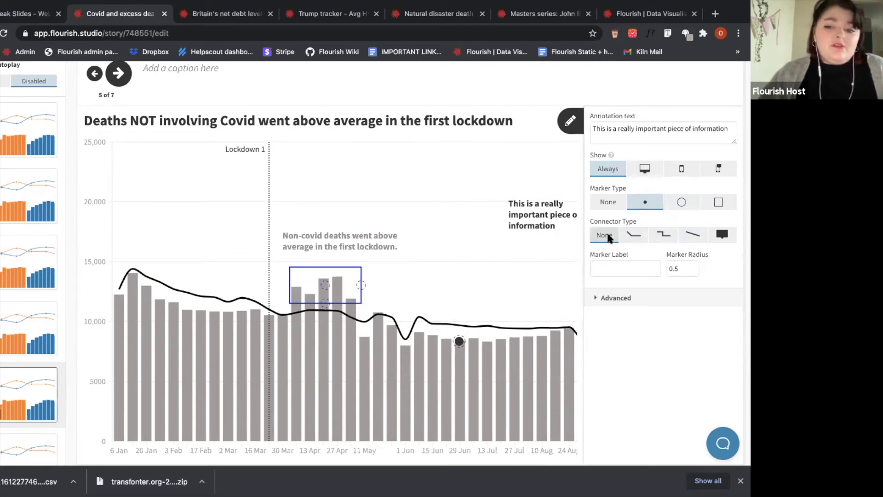
Replace the annotation text with "Deaths" and place it over the y axis, between the 20,000 and 25,000 labels.
mouse_move(551, 222)
left_mouse_down()
mouse_move(124, 251)
mouse_move(146, 175)
left_mouse_up()
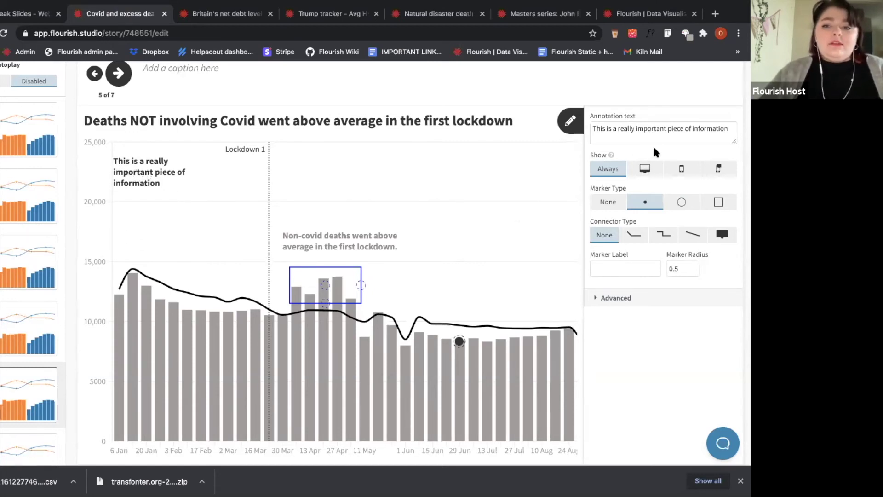
triple_click(655, 130)
key("super+c")
type("d")
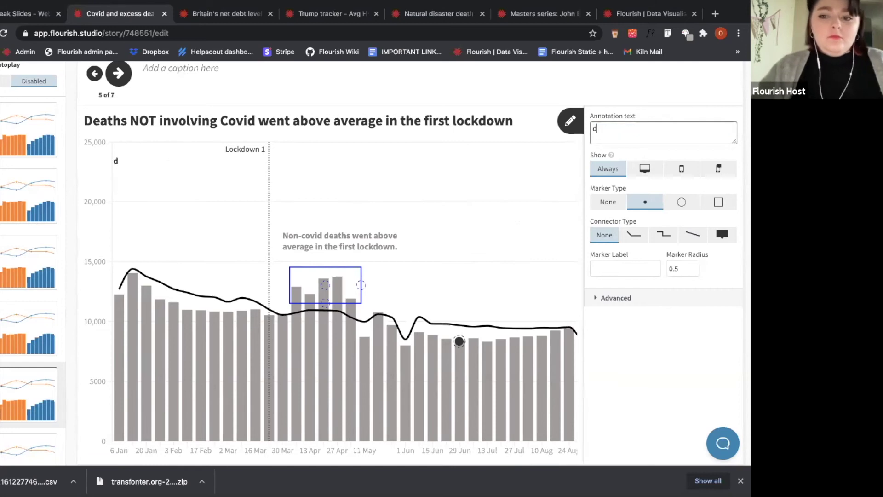
type("eaths")
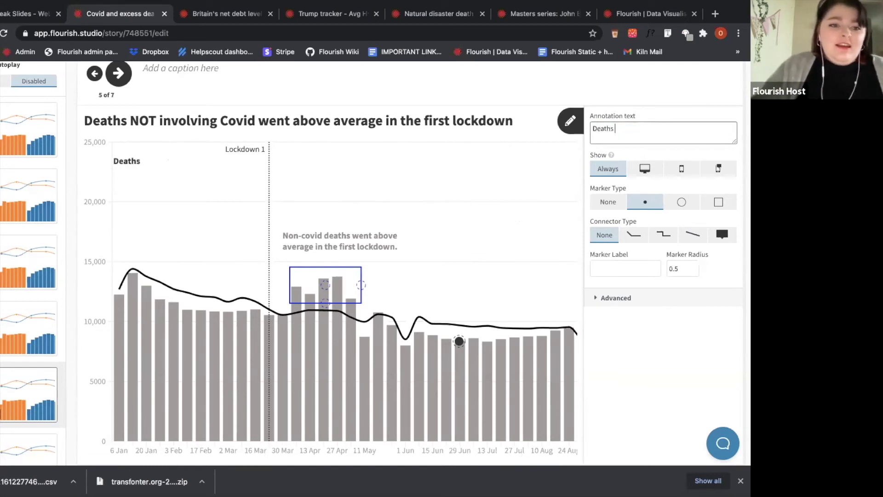
mouse_move(119, 163)
left_mouse_down()
mouse_move(93, 138)
mouse_move(94, 180)
left_mouse_up()
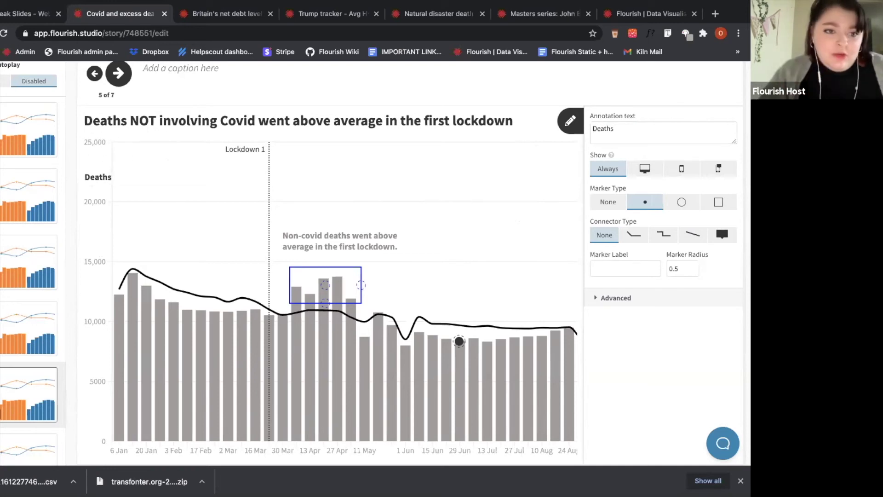
Move the annotation text above the June bars, restore it to "This is a really important piece of information", and choose the right-angled connector.
mouse_move(101, 181)
left_mouse_down()
mouse_move(514, 220)
mouse_move(506, 191)
left_mouse_up()
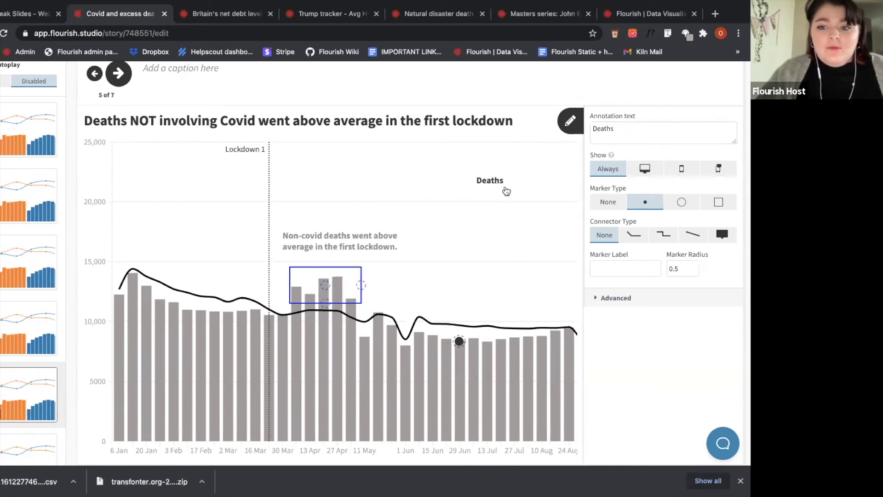
left_click(634, 237)
left_click(638, 138)
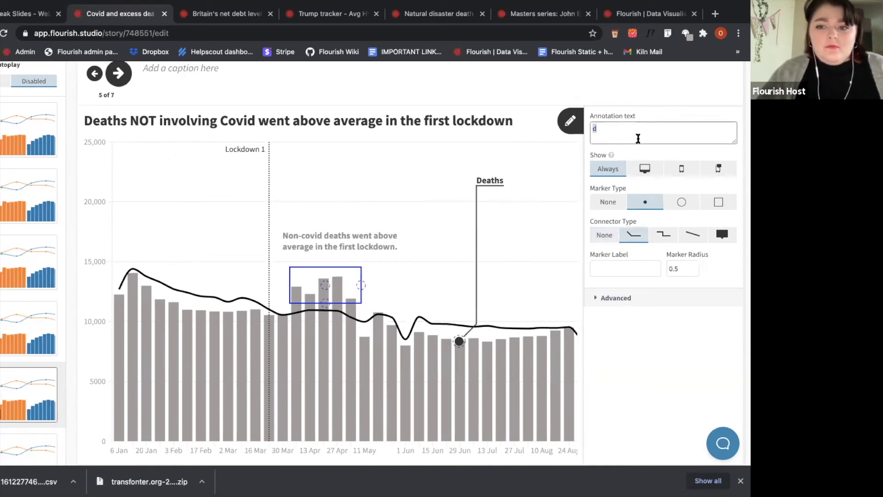
key("super+v")
left_click(721, 235)
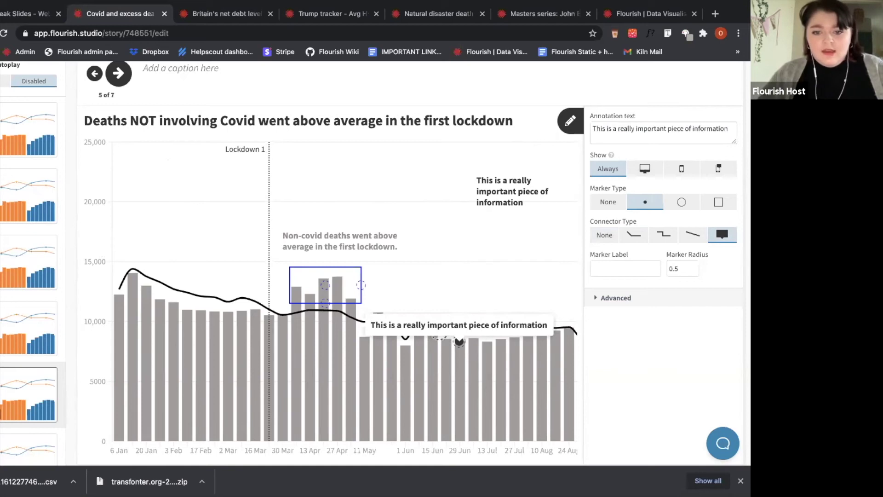
left_click(661, 237)
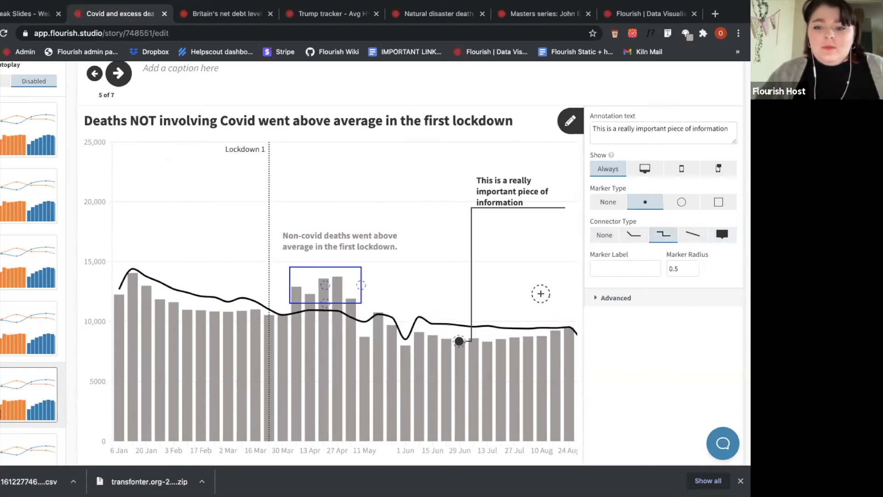
Set the annotation's marker radius to 1 and label its marker "Here".
left_click(625, 270)
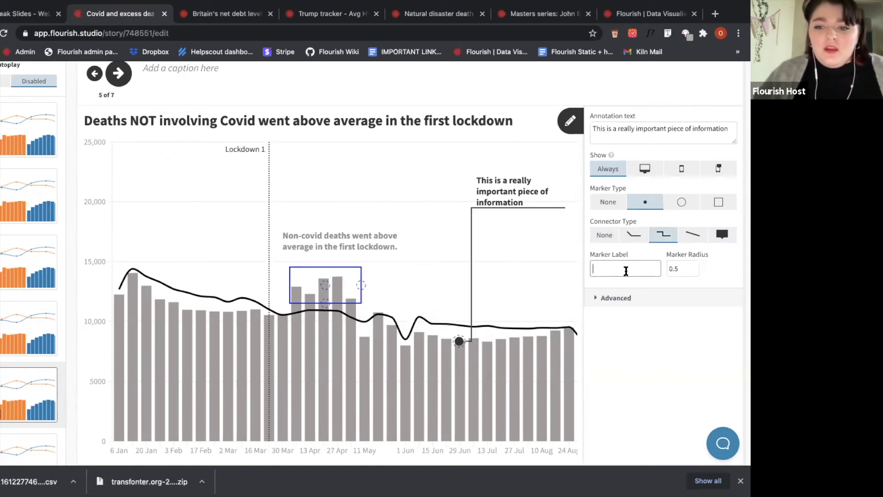
left_click(693, 267)
left_click(693, 267)
left_click(695, 272)
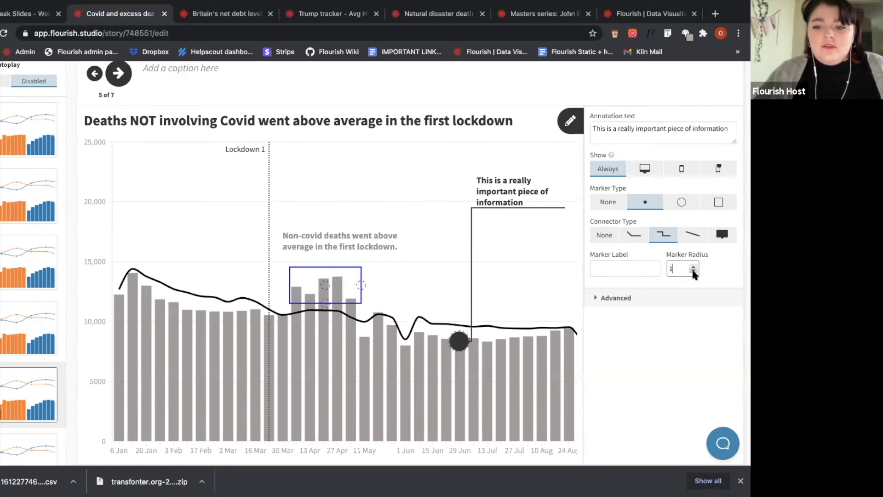
left_click(626, 268)
type("ere")
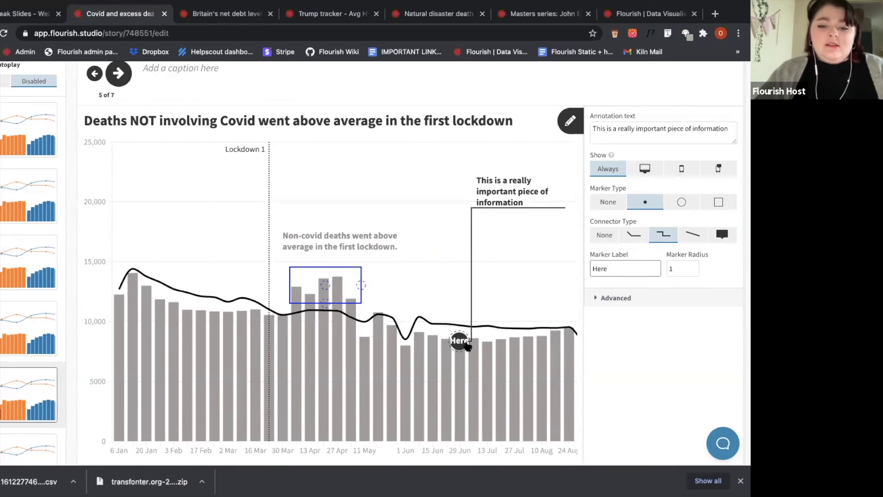
Try the circle and None marker types on the annotation and return to the dot marker.
left_click(683, 203)
left_click(644, 205)
left_click(610, 202)
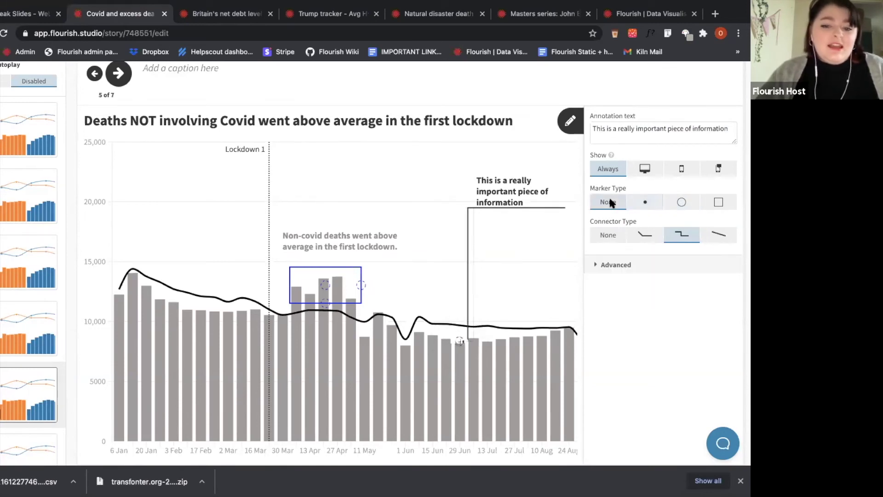
left_click(645, 203)
Set the annotation's text size to 1.1 and its weight to regular in the advanced settings.
left_click(621, 297)
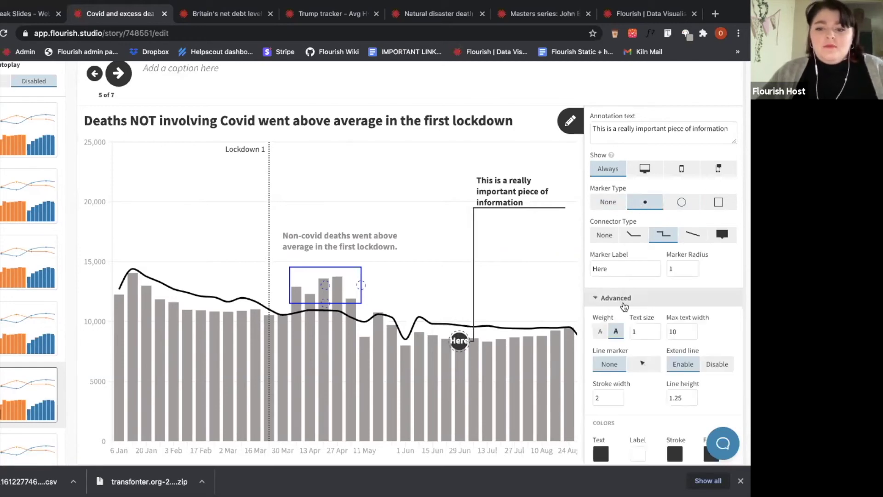
scroll(635, 317, "down", 1)
left_click(657, 323)
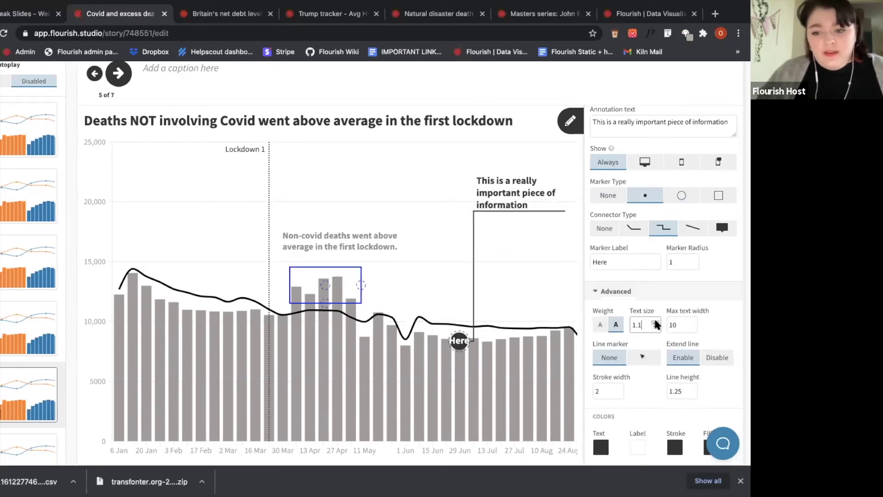
left_click(656, 323)
left_click(656, 323)
left_click(656, 328)
left_click(656, 327)
left_click(600, 325)
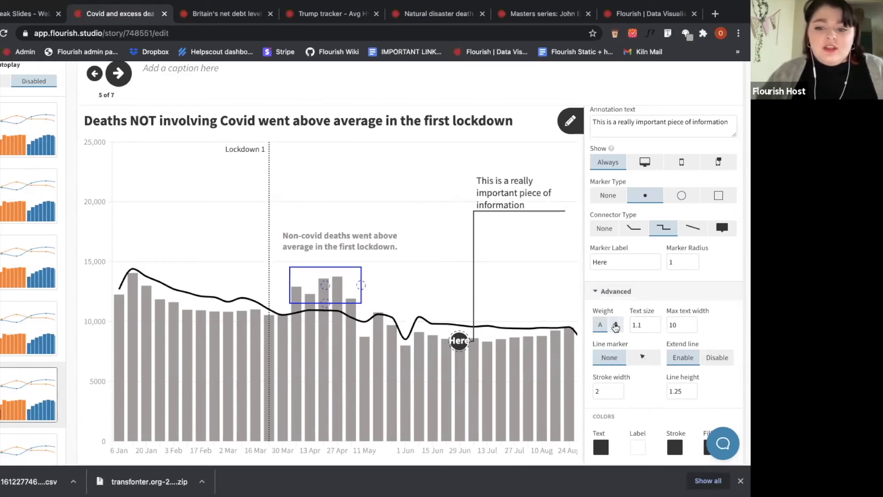
Set the annotation's maximum text width to 11.
left_click(692, 323)
left_click(692, 322)
left_click(693, 323)
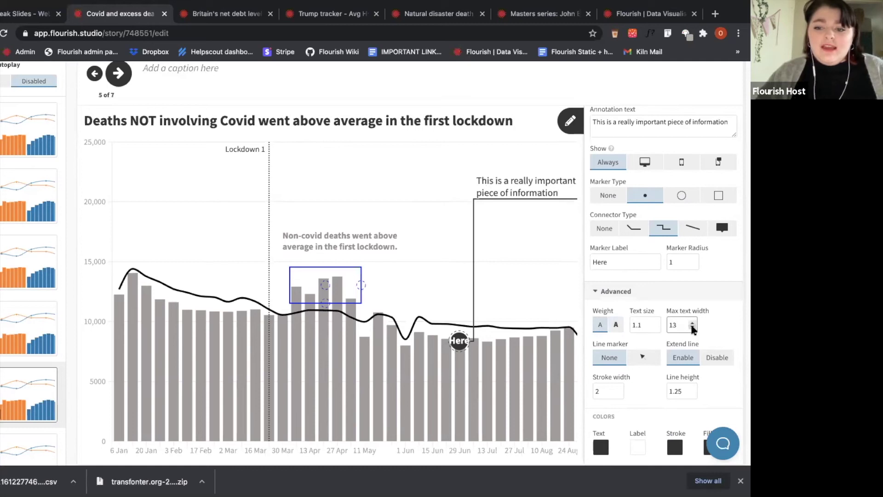
left_click(692, 327)
left_click(692, 328)
Try disabling the annotation's extended line and adding an arrow line marker, restoring each setting.
left_click(714, 359)
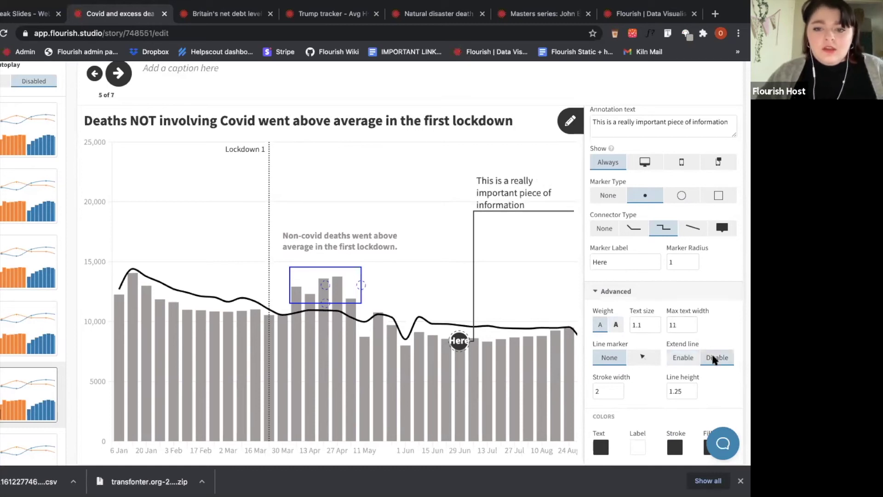
left_click(683, 358)
left_click(643, 357)
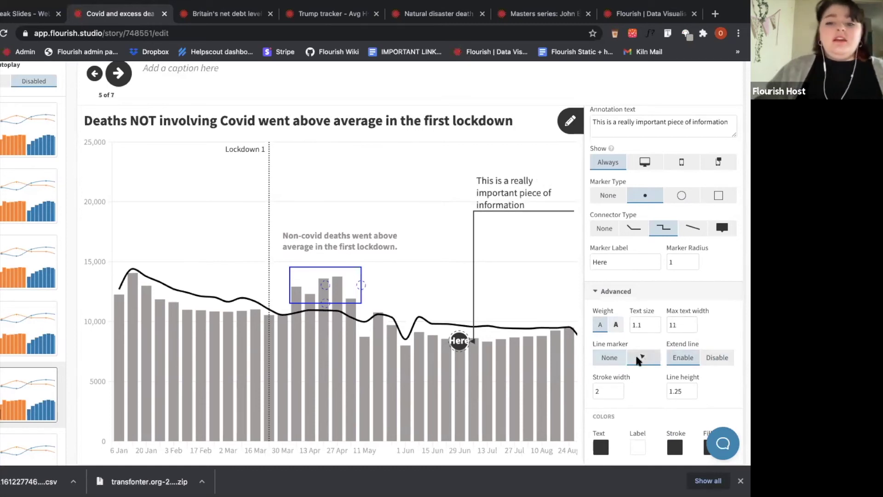
left_click(619, 354)
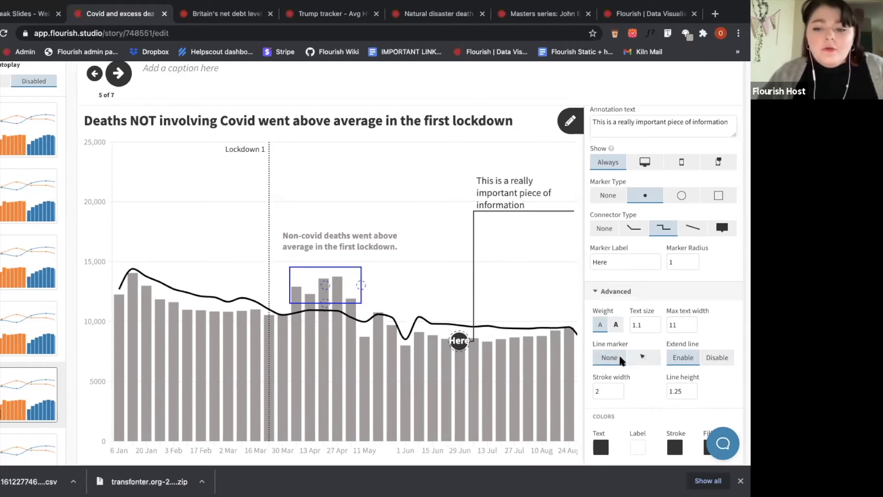
Set the annotation's stroke width to 3.75 and its line height to 1.35.
scroll(621, 374, "down", 1)
left_click(619, 387)
left_click(619, 388)
left_click(619, 392)
left_click(692, 388)
key("BackSpace")
key("BackSpace")
type("5")
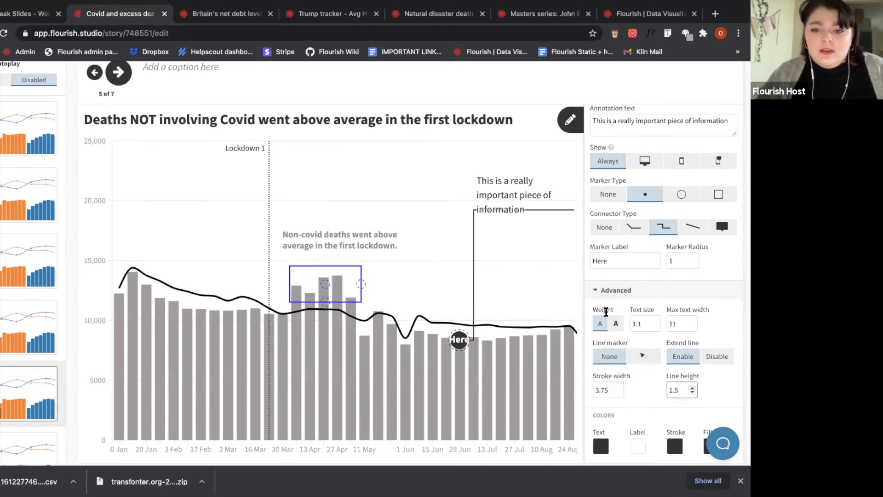
left_click(691, 392)
left_click(691, 392)
left_click(691, 392)
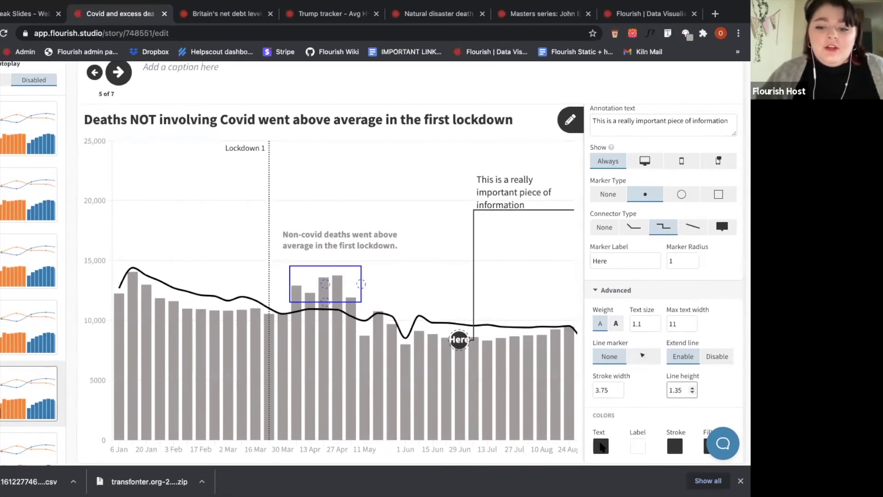
Colour the annotation's marker label dark red (RGB 184, 20, 20) and its text muted teal (RGB 77, 128, 124).
left_click(638, 442)
left_click(644, 248)
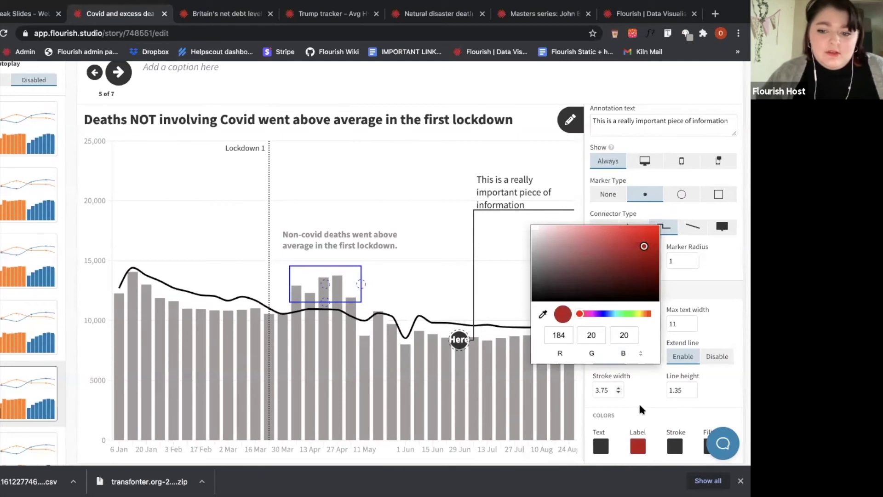
left_click(633, 408)
left_click(601, 444)
left_click(594, 240)
left_click_drag(593, 240, 544, 263)
left_click_drag(567, 316, 579, 315)
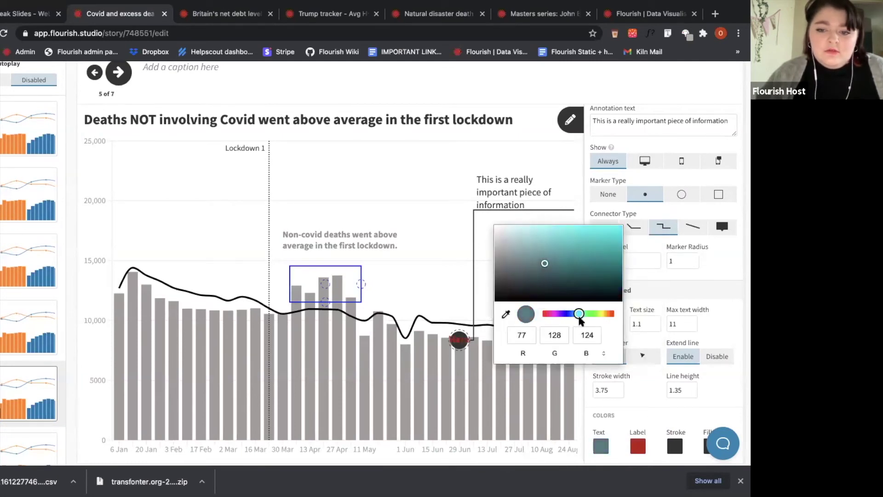
left_click(654, 405)
Change the annotation's connector stroke colour to light pinkish red.
left_click(676, 445)
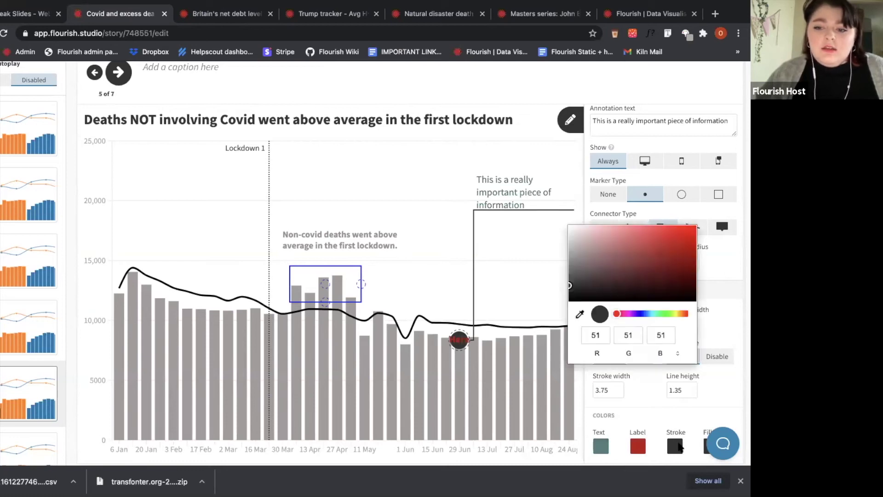
left_click_drag(669, 245, 613, 234)
left_click(549, 234)
Add another annotation with the placeholder text, move its anchor above the mid-May bars near 21,000, and leave annotation editing.
left_click(548, 235)
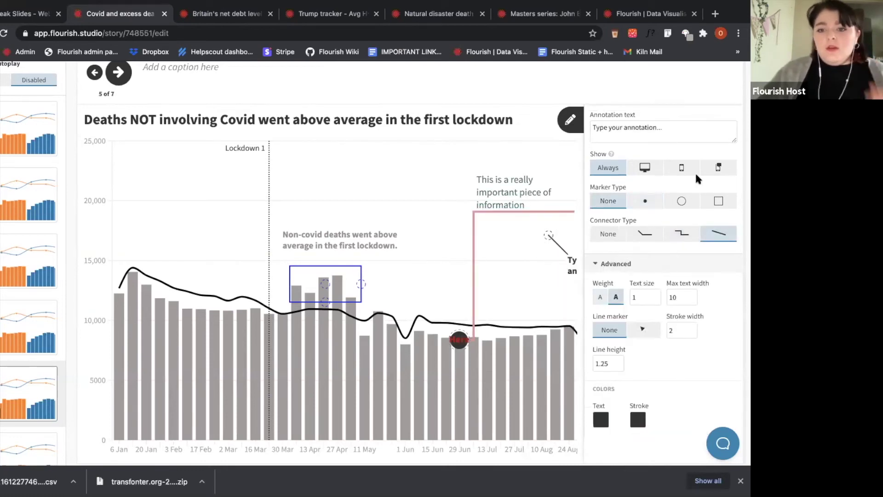
mouse_move(547, 236)
left_mouse_down()
mouse_move(374, 233)
mouse_move(373, 188)
left_mouse_up()
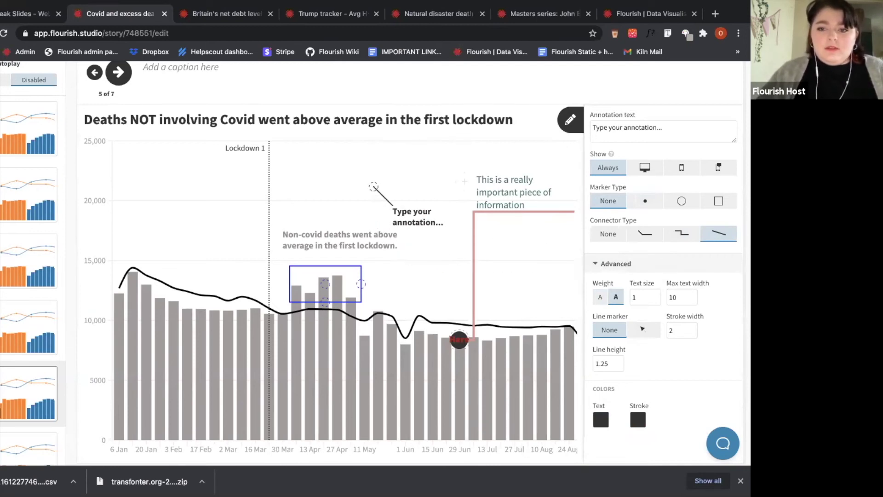
left_click(570, 121)
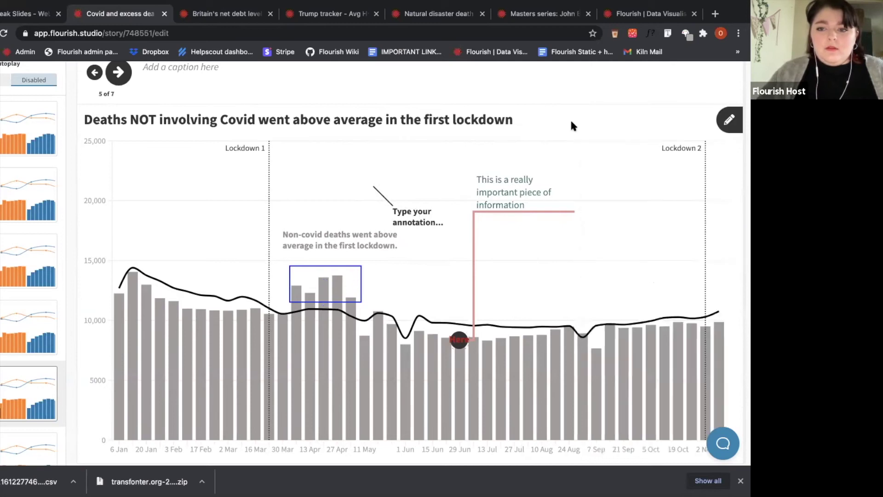
left_click(735, 120)
left_click(571, 118)
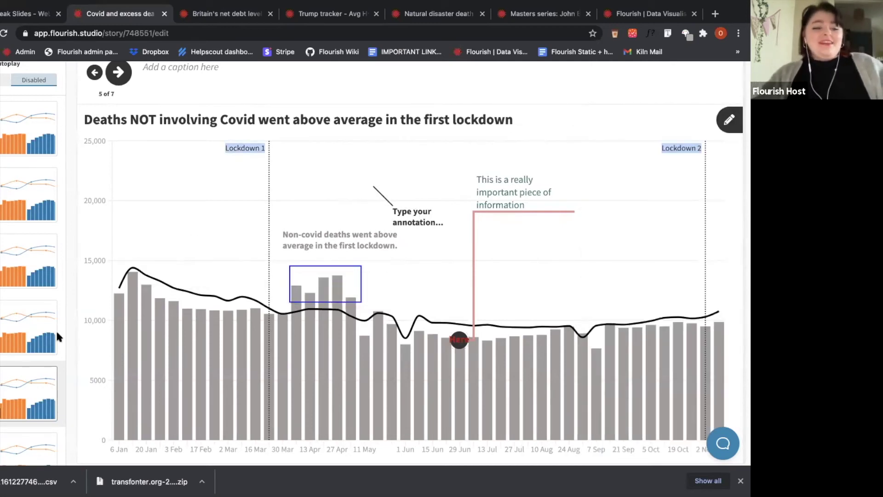
Switch to the "Britain's net debt level" visualisation and go to its theme setting.
scroll(56, 330, "down", 2)
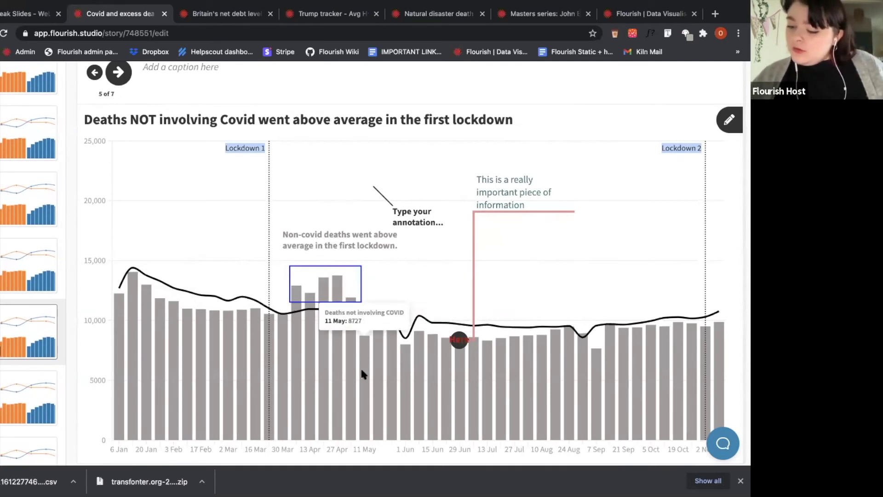
left_click(221, 16)
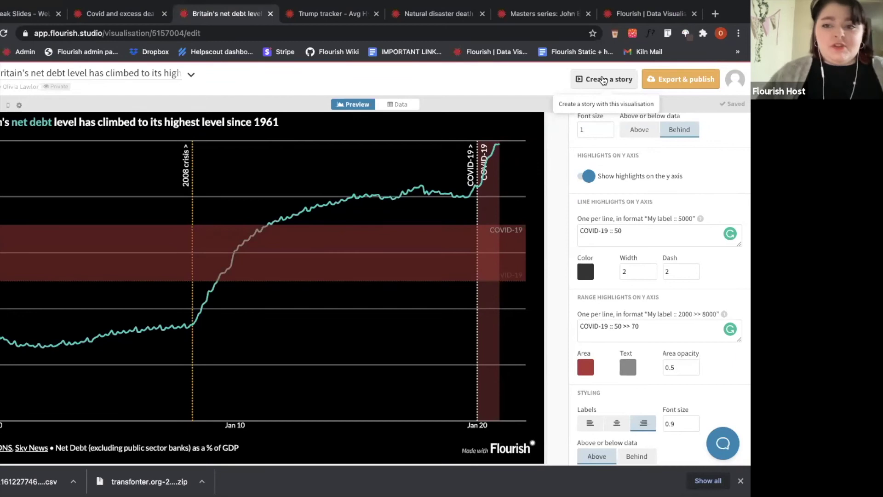
scroll(639, 174, "up", 10)
Try to change the chart theme from Vivid Dark to the bright variant and reload the page.
left_click(665, 167)
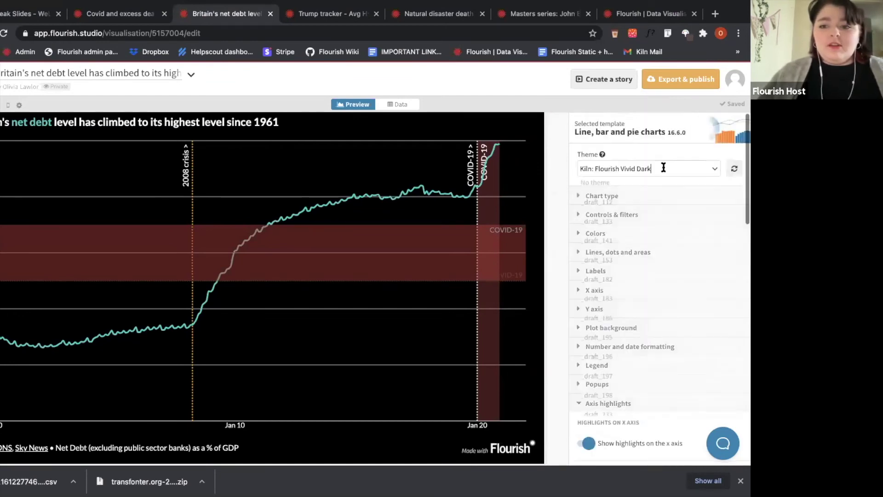
left_click_drag(665, 167, 632, 166)
type("brigjt")
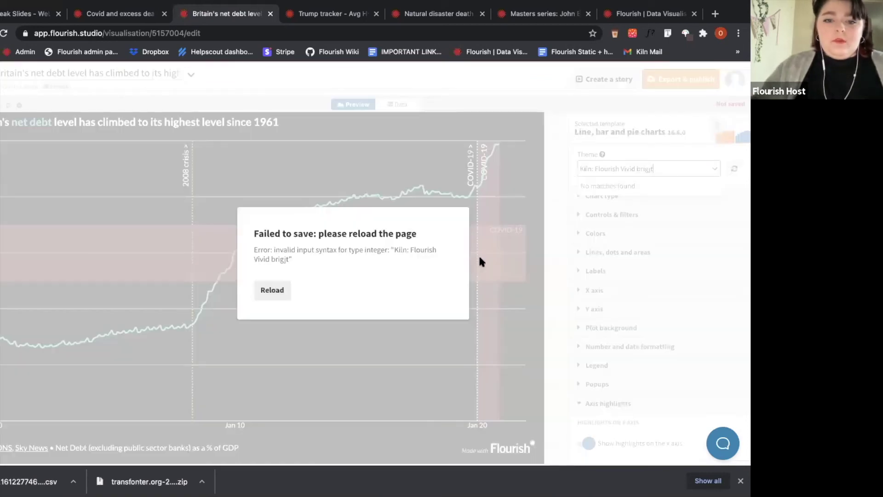
left_click(288, 293)
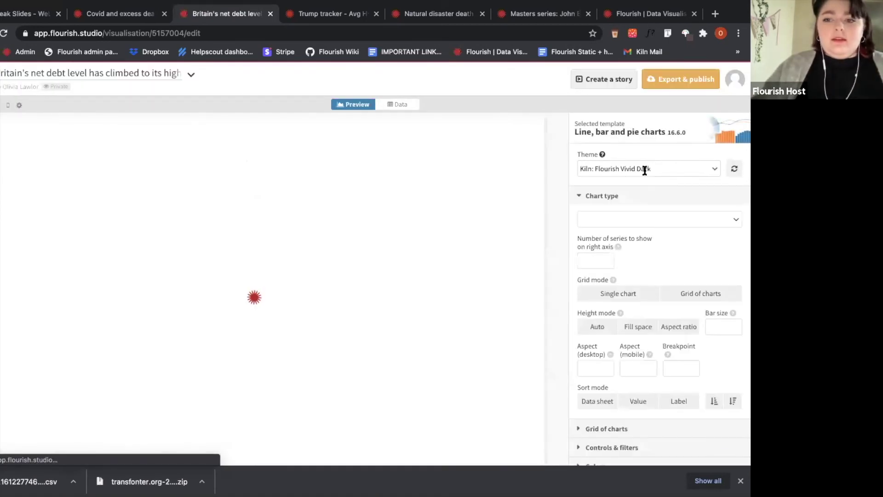
Set the chart theme to Kiln: Flourish Vivid Bright.
double_click(650, 168)
type("bright")
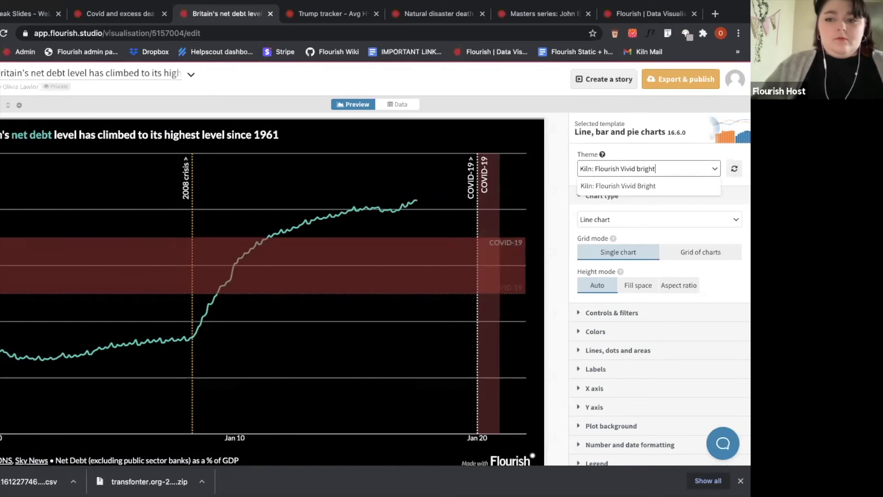
left_click(606, 190)
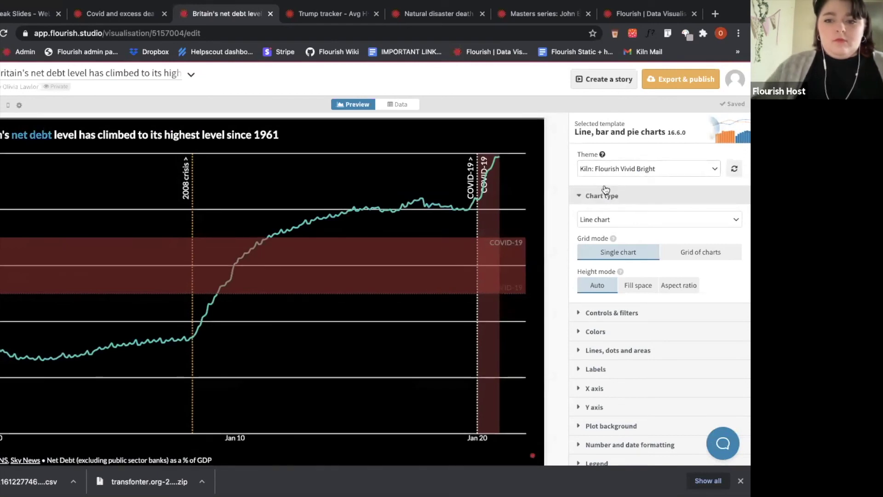
Set the chart theme back to Kiln: Flourish Vivid Dark.
left_click(662, 168)
left_click(554, 180)
double_click(651, 176)
type("dark")
left_click(648, 189)
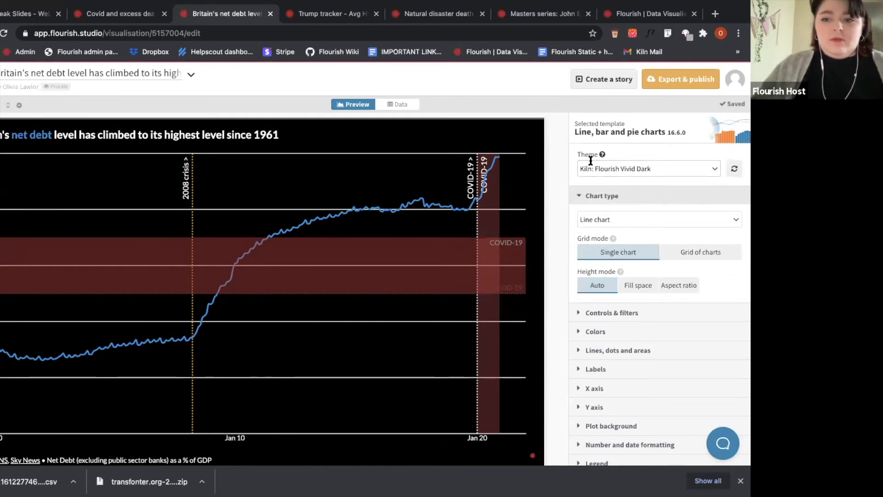
Create a story from the net debt visualisation and bring its first slide's chart into view.
left_click(604, 79)
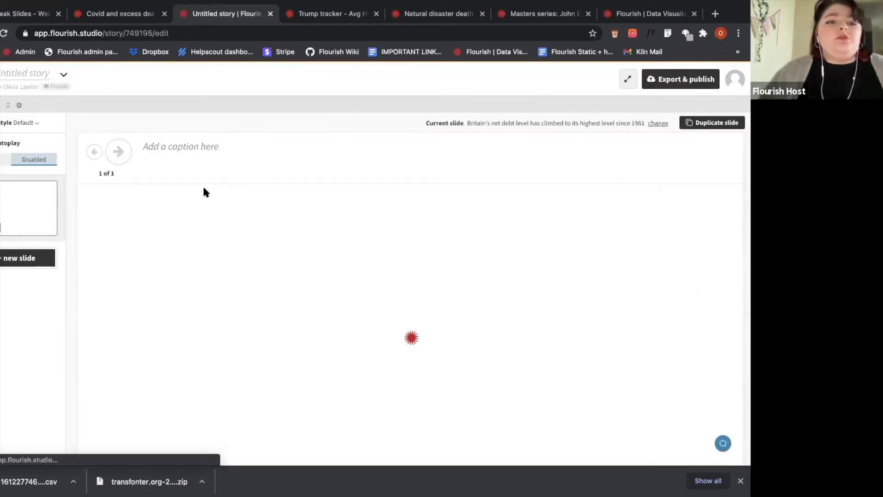
scroll(276, 251, "down", 2)
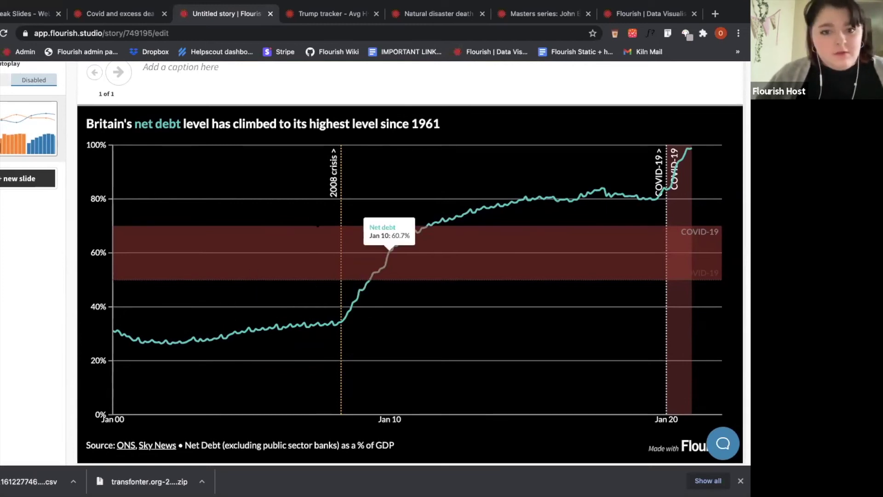
scroll(317, 225, "up", 3)
scroll(317, 231, "down", 3)
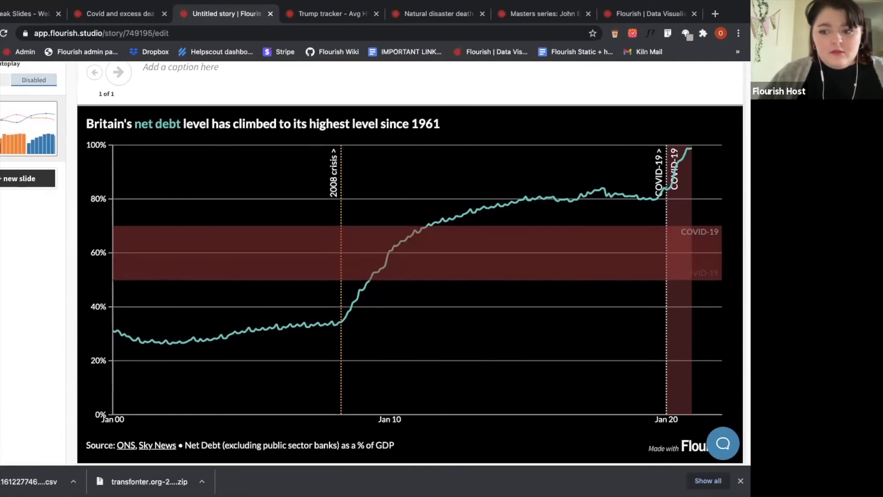
Try a narrower preview of the net debt story and return it to the full available width.
left_click_drag(744, 126, 696, 132)
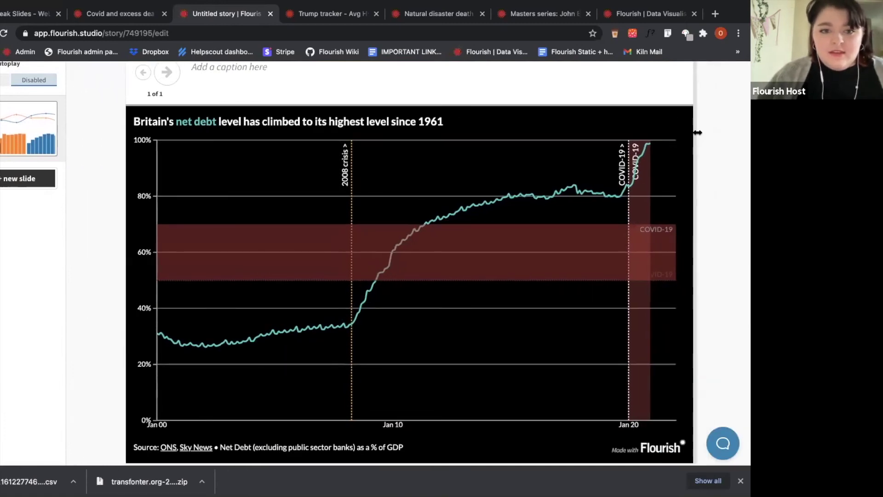
left_click(4, 33)
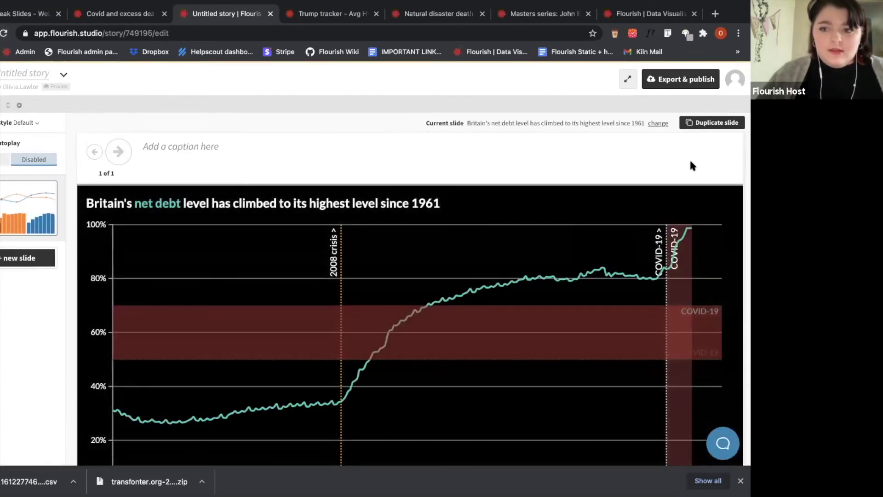
scroll(688, 158, "down", 1)
scroll(689, 158, "up", 1)
scroll(689, 159, "down", 2)
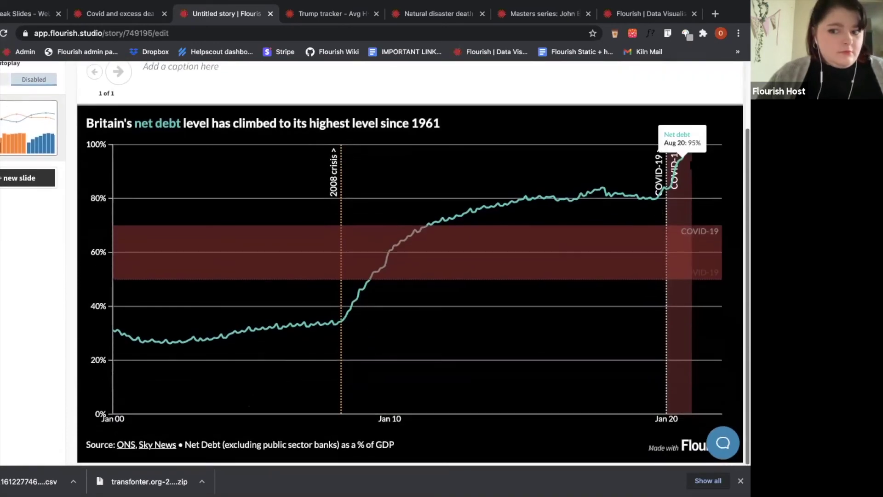
Switch to the Trump tracker average hourly earnings visualisation and create a story from it.
left_click(529, 14)
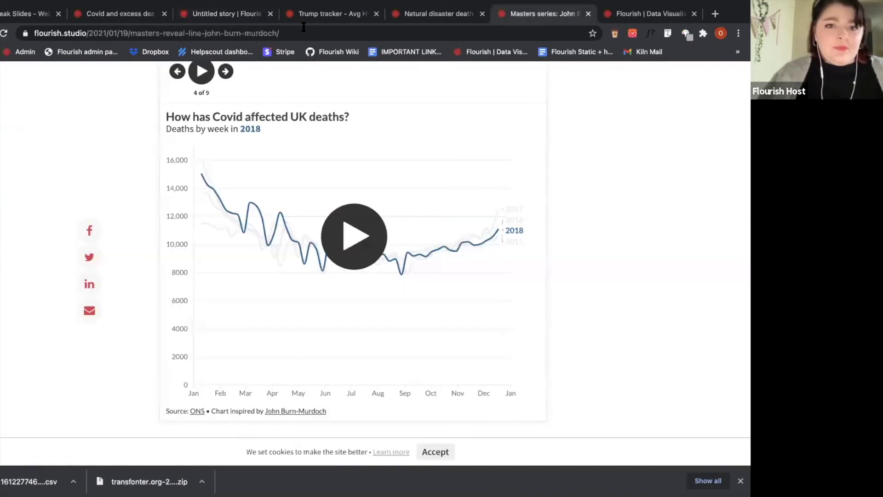
left_click(331, 14)
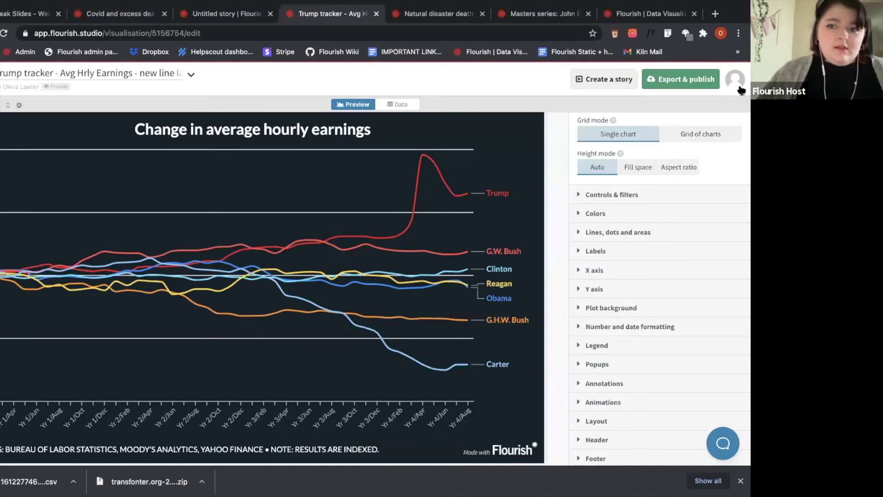
left_click(598, 81)
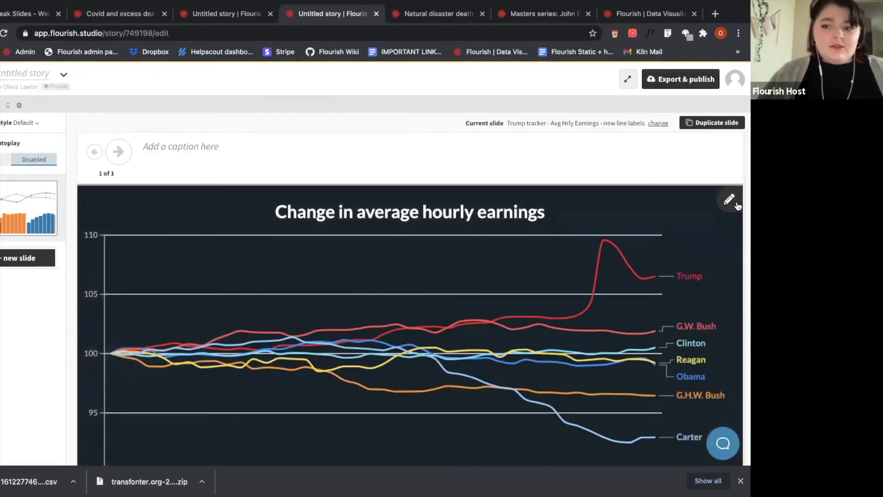
Add an annotation at the peak of the Trump line with the text "REALLY IMPORTANT".
left_click(729, 200)
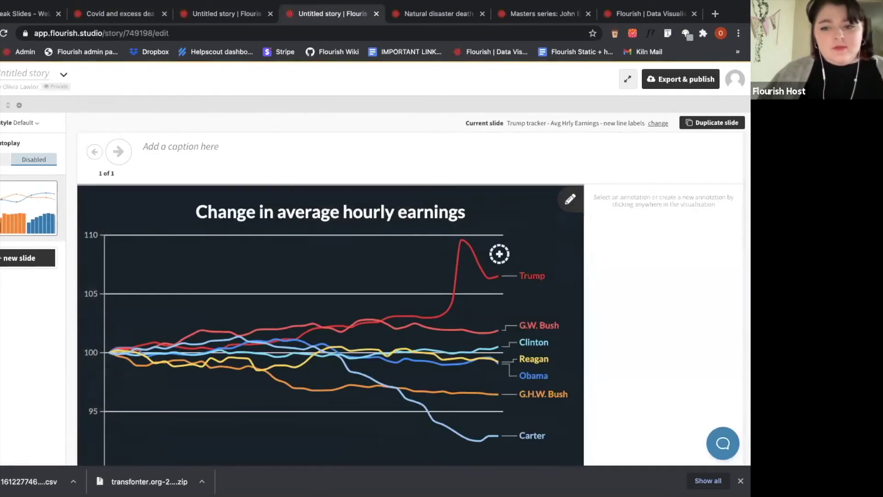
scroll(499, 251, "down", 2)
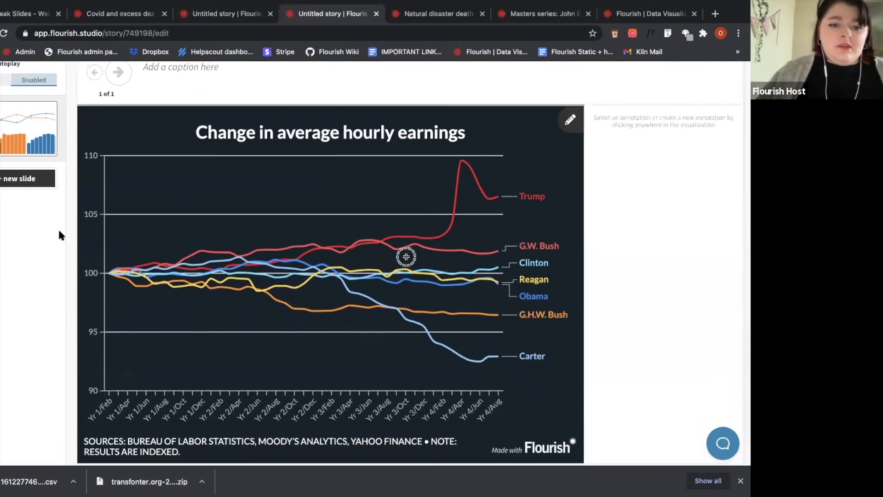
left_click(462, 163)
left_click(682, 161)
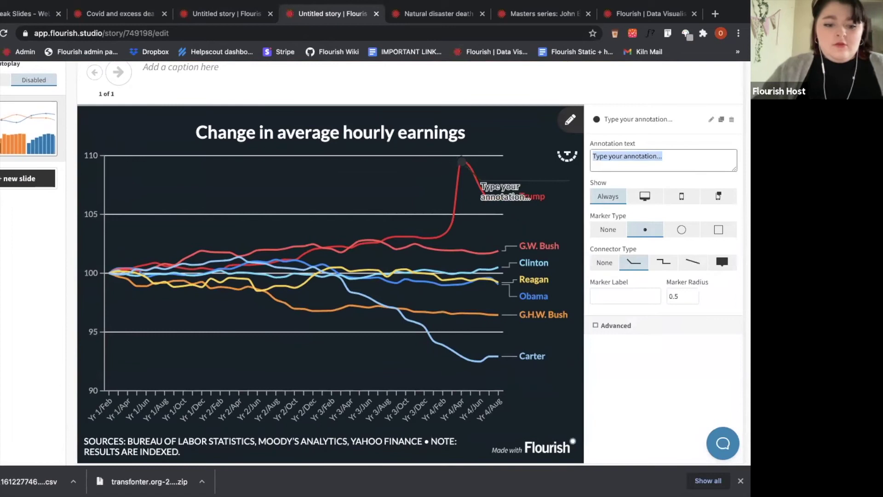
type("REALLY IMPORTANT")
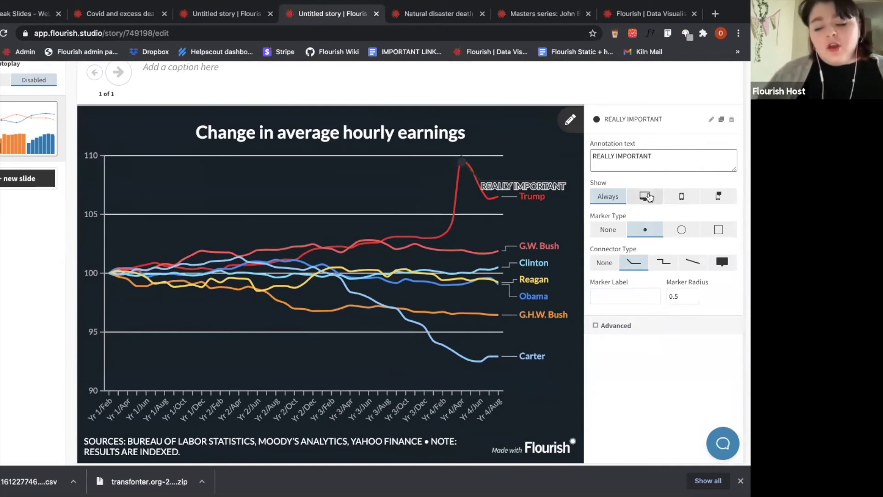
Try showing the annotation only on desktop and only on mobile, checking the mobile-only setting in the phone preview.
left_click(649, 197)
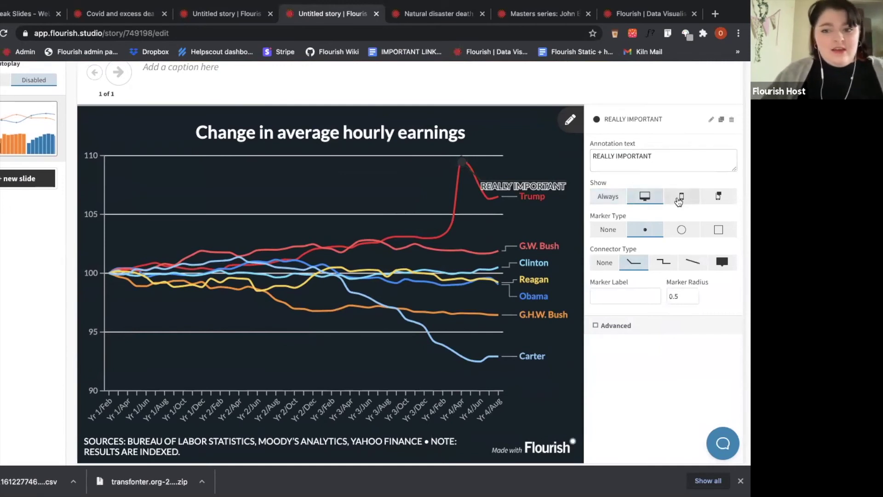
left_click(681, 197)
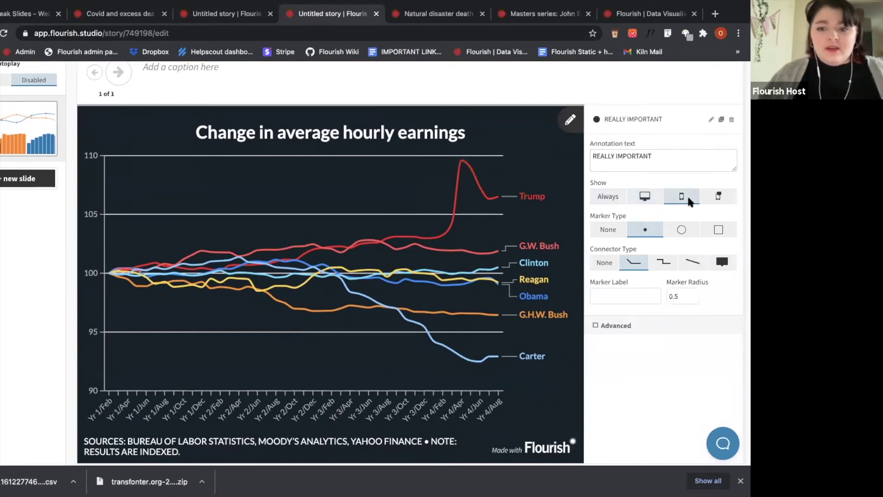
scroll(4, 113, "up", 1)
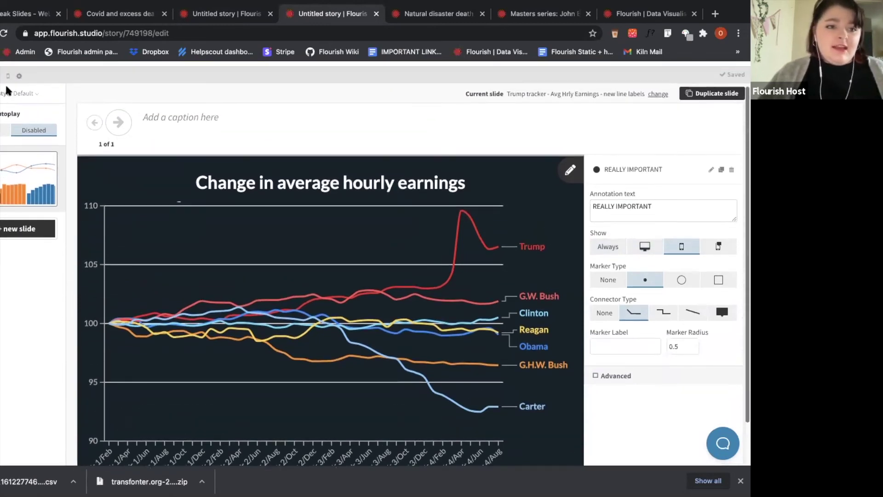
left_click(9, 76)
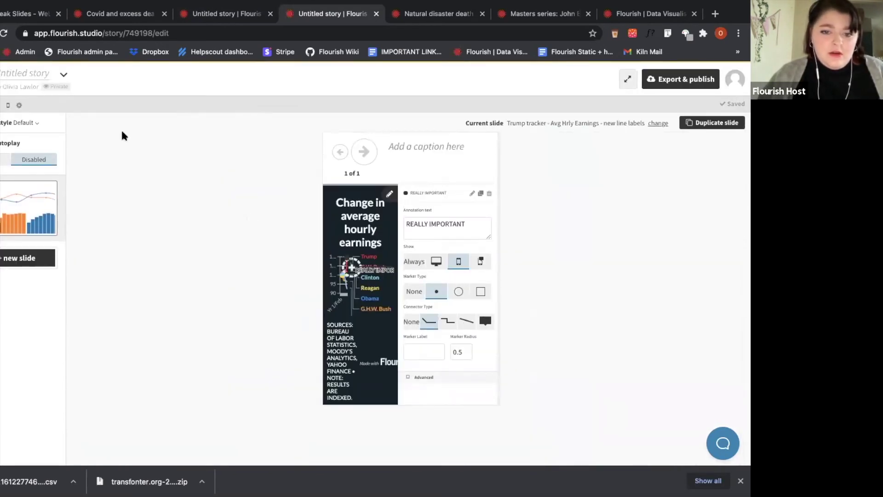
left_click(3, 105)
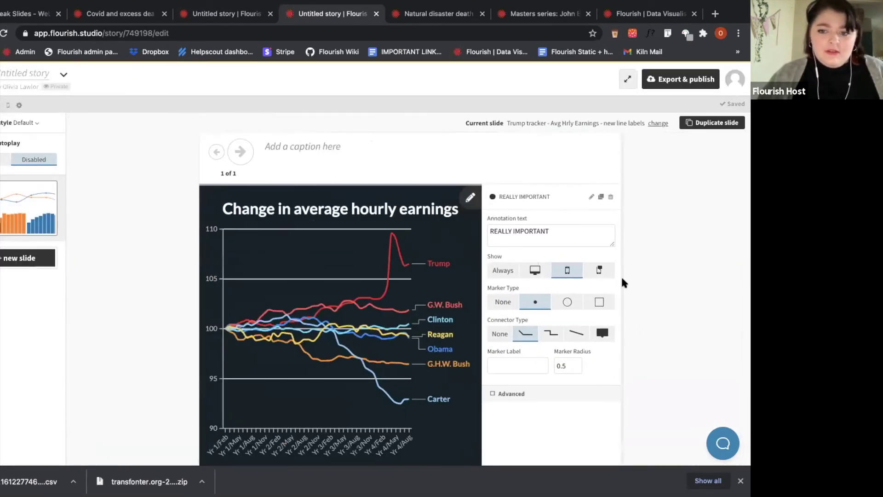
Try the mobile popup display for the annotation in the phone preview, and return it to Always at full preview width.
left_click(599, 270)
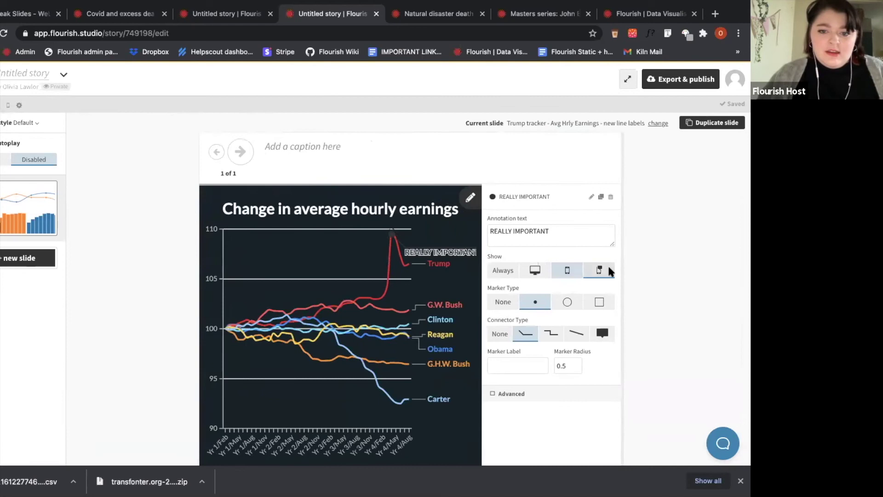
left_click(8, 106)
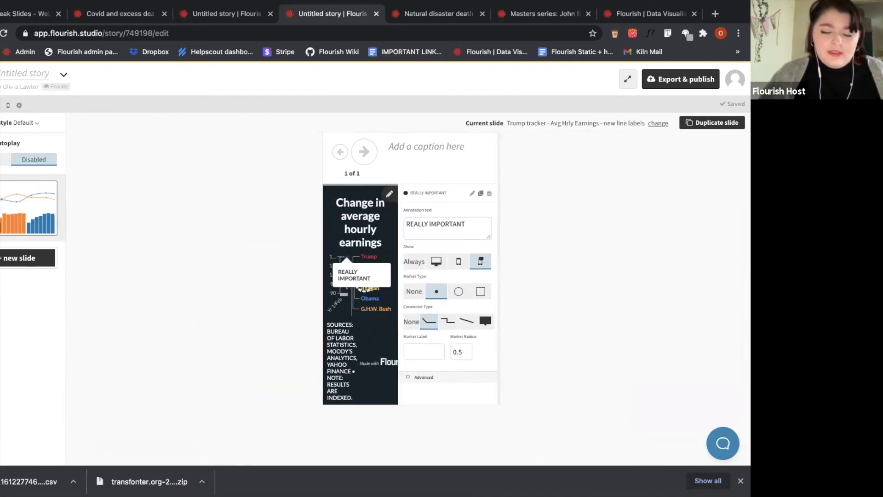
left_click(421, 258)
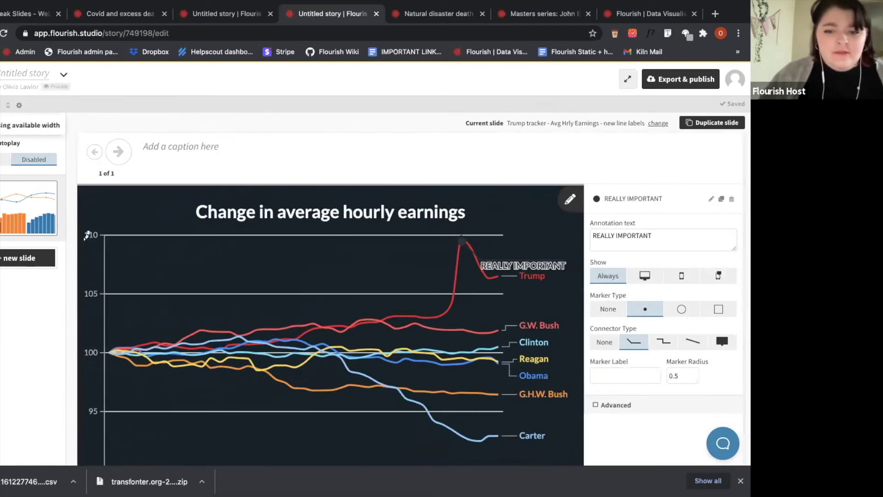
Move the REALLY IMPORTANT label to the left of the Trump peak and set the story's navigation style to None.
mouse_move(506, 245)
left_mouse_down()
mouse_move(502, 262)
mouse_move(441, 274)
mouse_move(322, 248)
left_mouse_up()
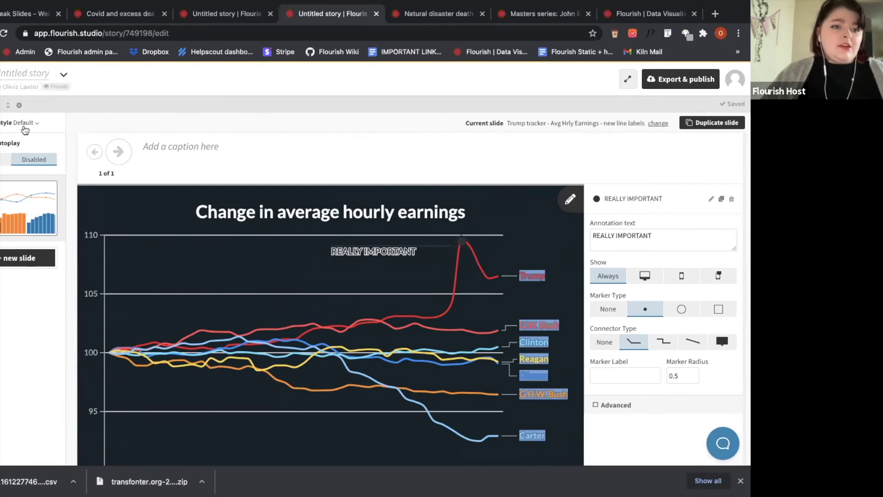
scroll(270, 172, "down", 1)
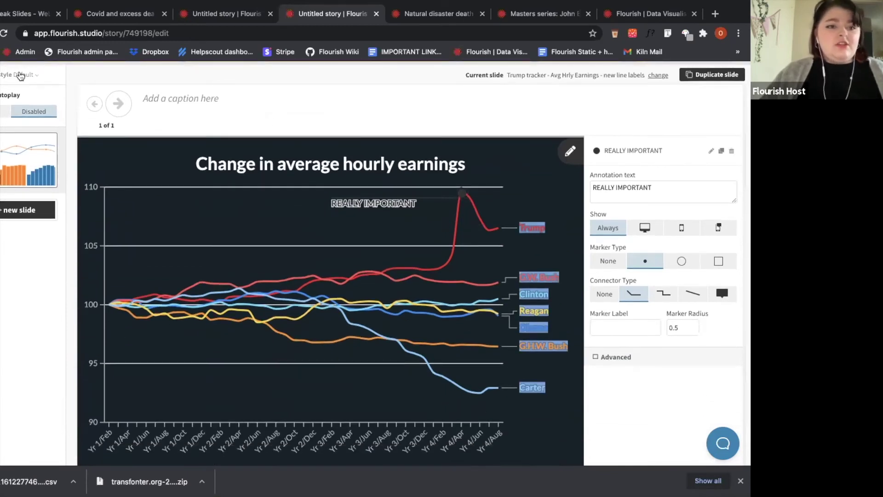
left_click(15, 116)
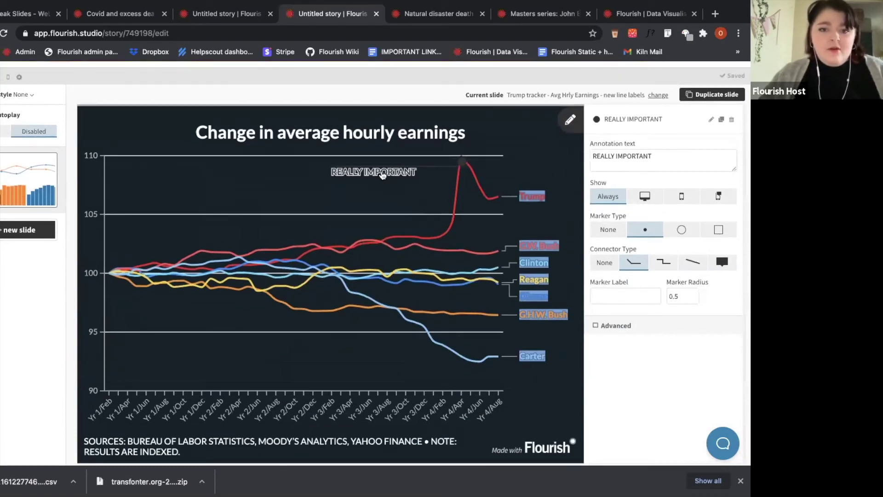
mouse_move(618, 282)
left_mouse_down()
mouse_move(394, 162)
mouse_move(364, 193)
mouse_move(333, 193)
left_mouse_up()
left_click(570, 120)
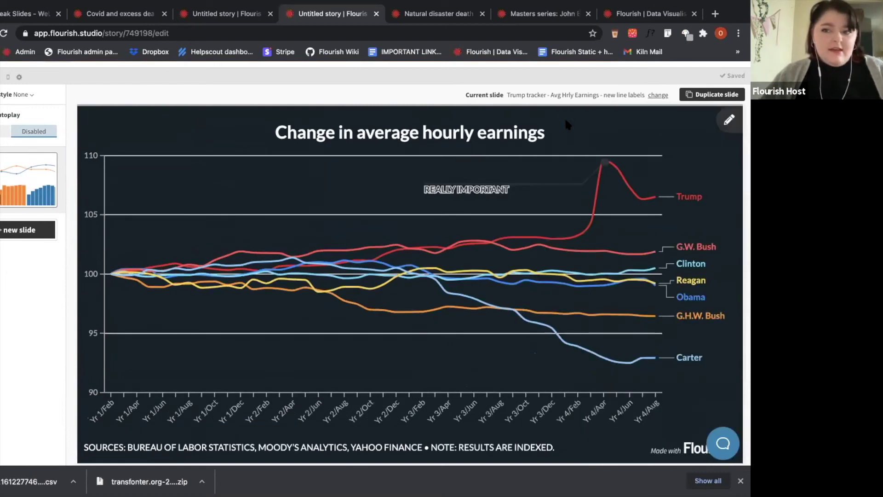
Publish the hourly earnings story so it can be shared and embedded.
scroll(584, 110, "up", 1)
left_click(668, 80)
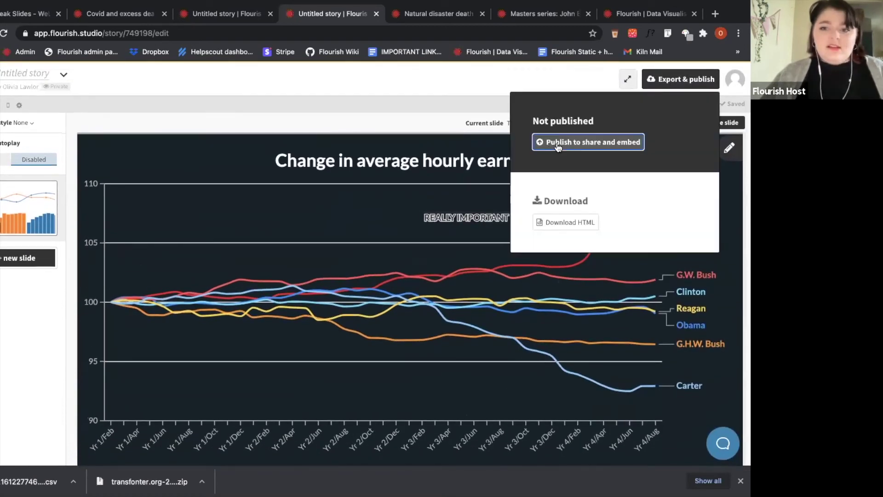
left_click(537, 146)
left_click(316, 305)
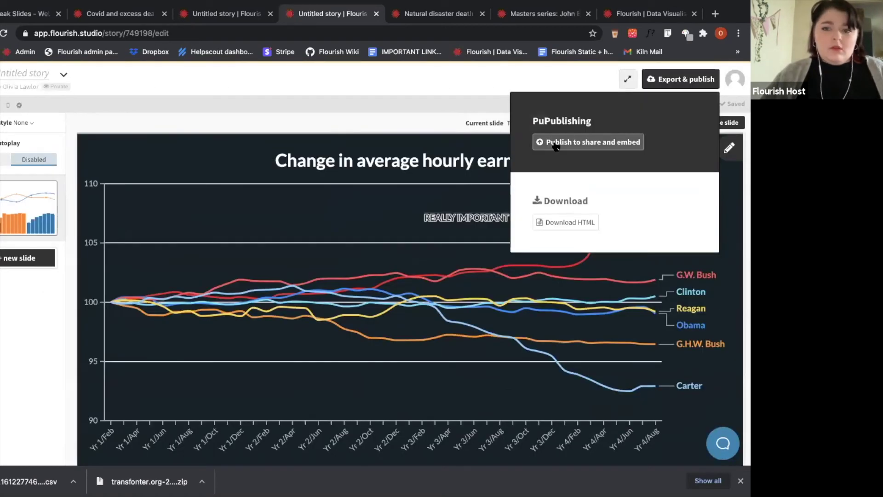
Open the published story's public page and examine how the annotated single-slide chart appears.
left_click(601, 143)
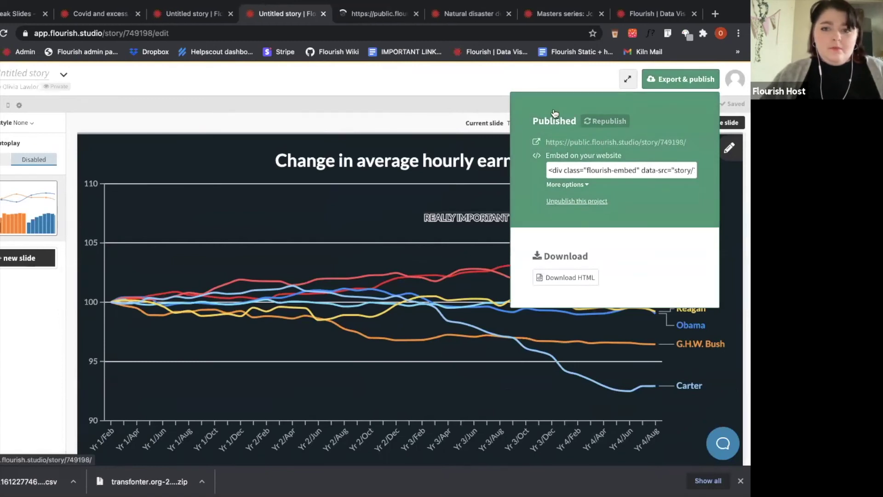
left_click(377, 15)
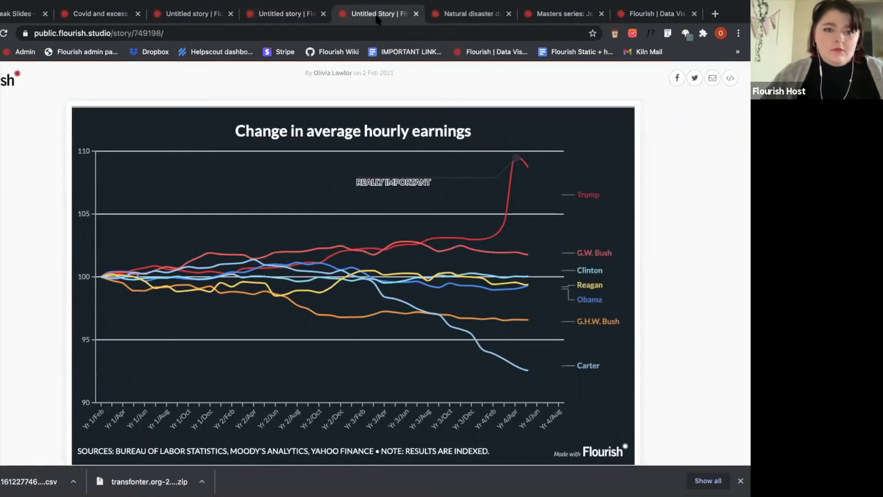
scroll(684, 252, "down", 1)
scroll(684, 252, "up", 1)
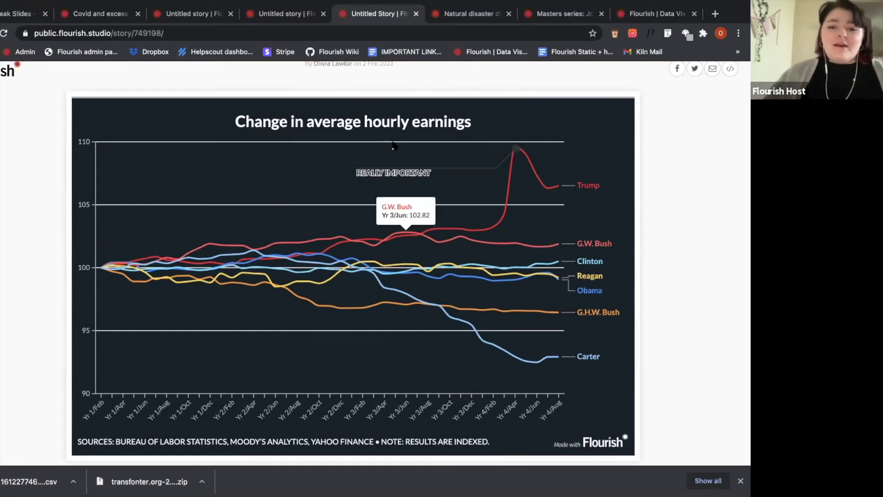
Switch to Google Slides, advance to the "Features of annotations" slide and open its scatter example link.
left_click(259, 14)
left_click(18, 13)
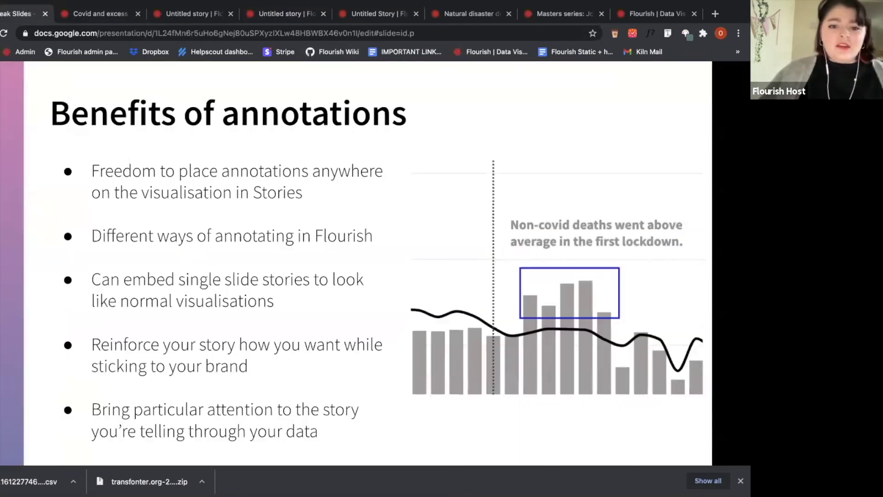
key("Right")
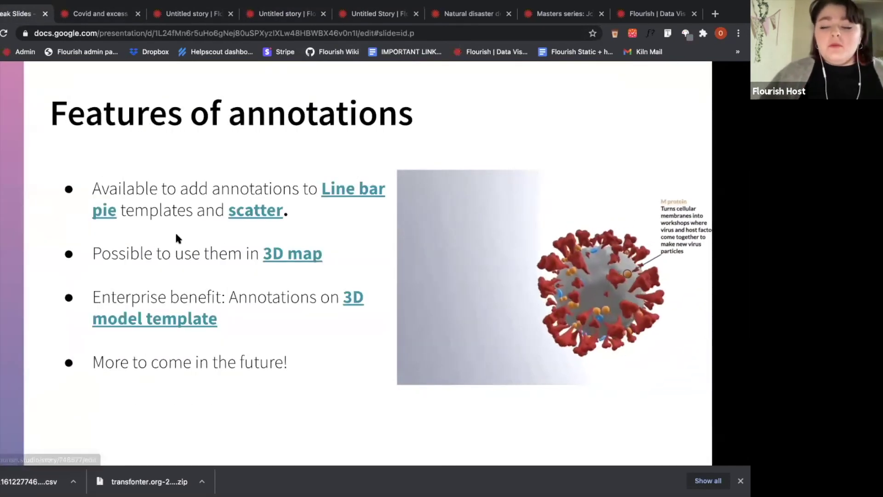
left_click(252, 219)
left_click(82, 13)
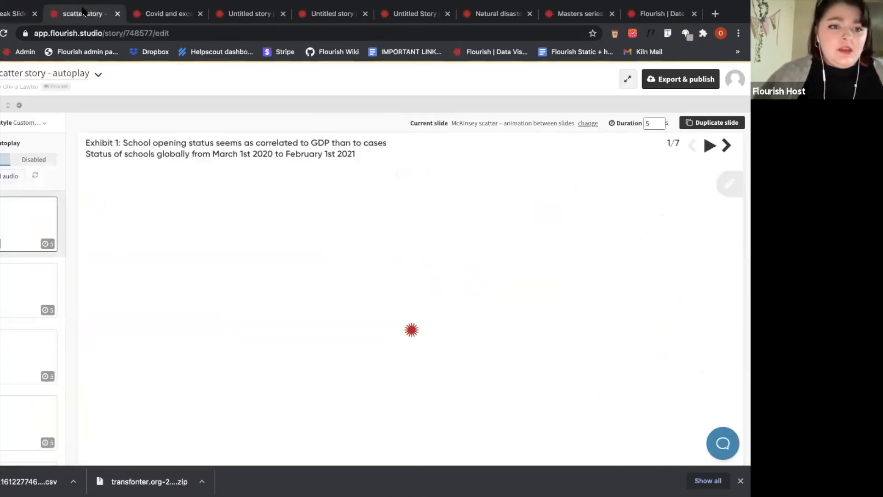
Examine the scatter story's first slide and open its "Daily case rate per 100K (last 7 days)" annotation for editing.
scroll(607, 274, "down", 3)
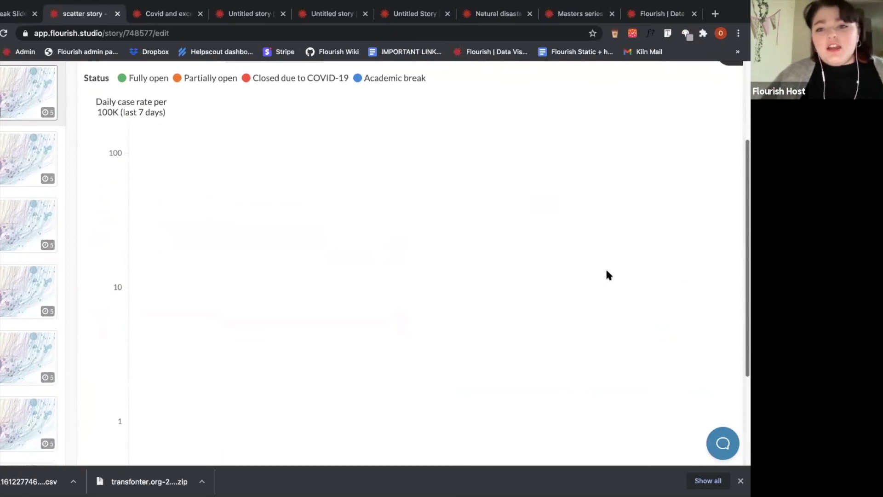
scroll(607, 275, "down", 2)
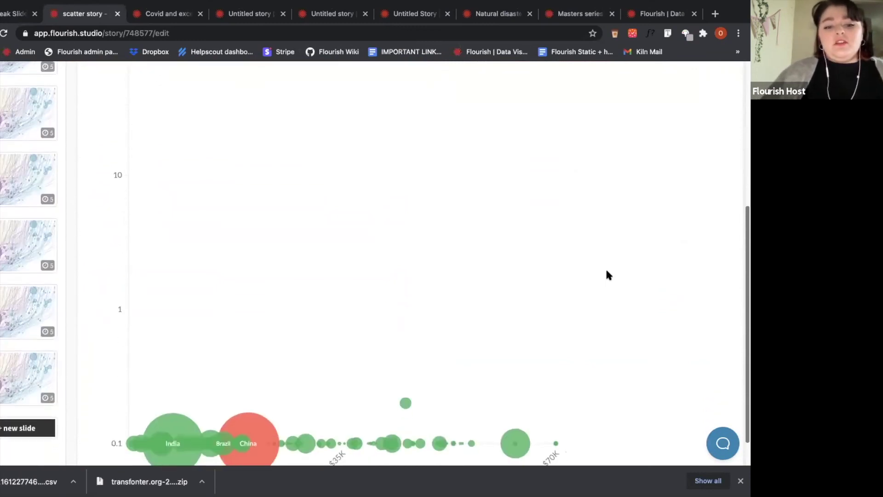
scroll(607, 275, "up", 10)
scroll(305, 207, "down", 1)
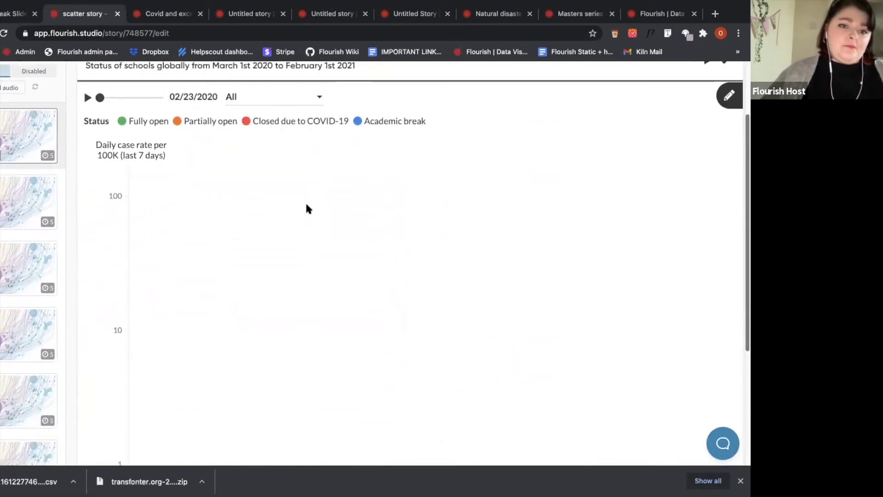
scroll(307, 207, "up", 1)
scroll(640, 118, "down", 2)
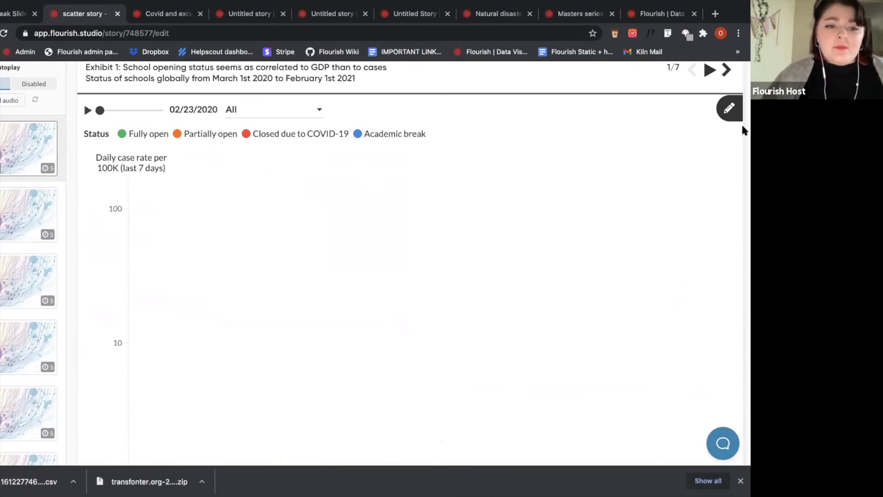
left_click(729, 108)
left_click(651, 109)
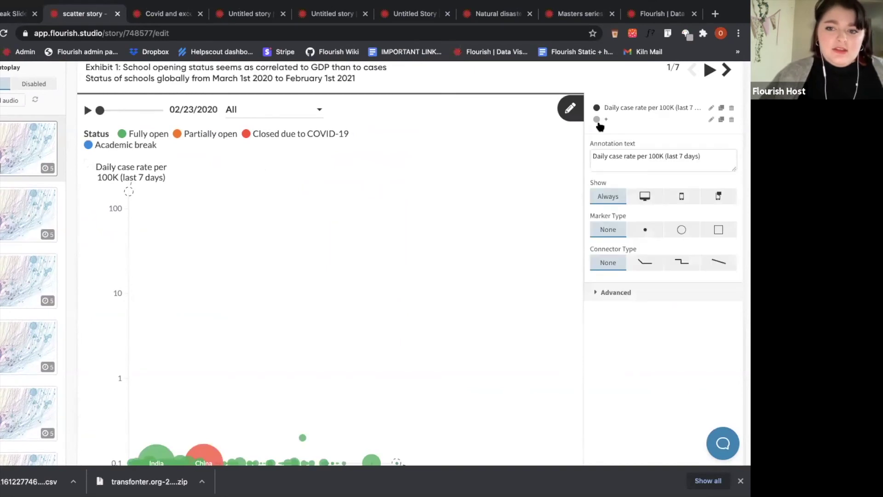
Open the scatter slide's "+" annotation to examine its text, marker and connector settings, and leave annotation editing.
left_click(606, 121)
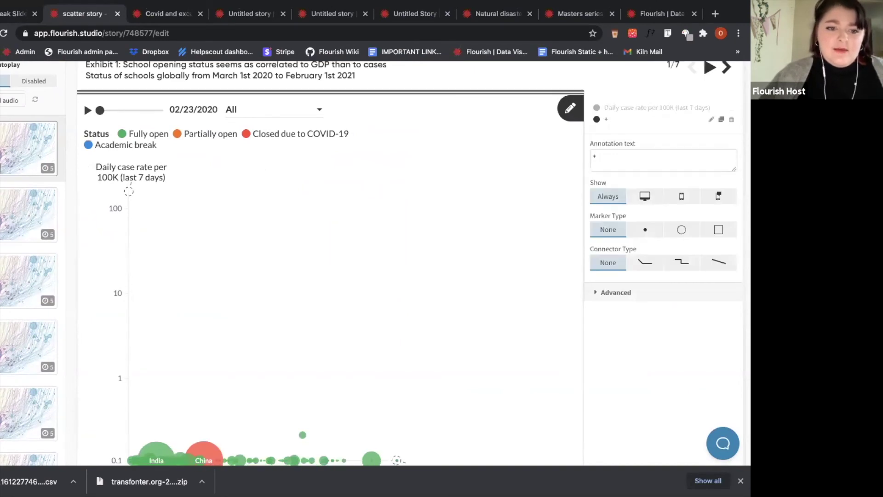
scroll(106, 213, "down", 4)
scroll(106, 213, "up", 4)
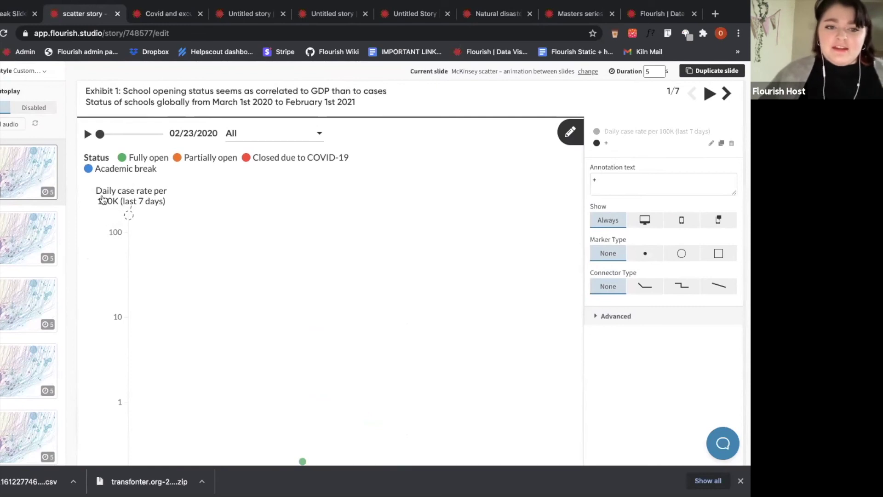
left_click(569, 134)
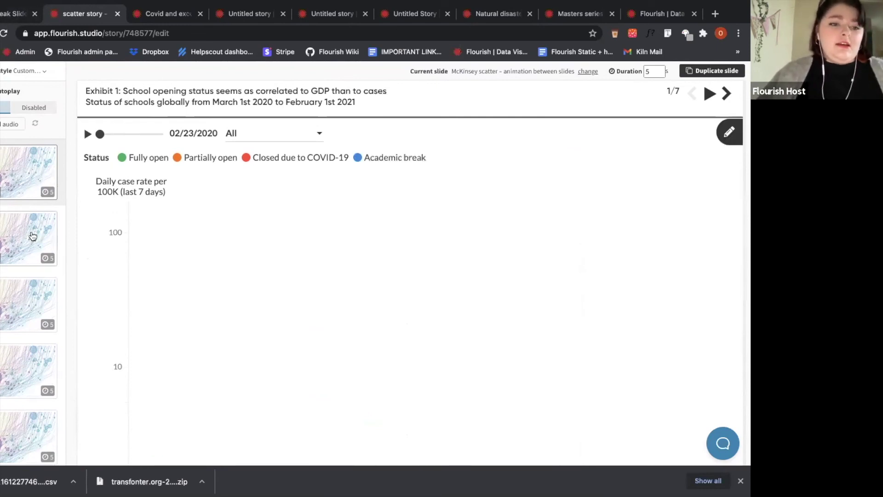
Step through further slides of the scatter story to view the chart over time, and close the story without saving.
left_click(27, 266)
left_click(20, 303)
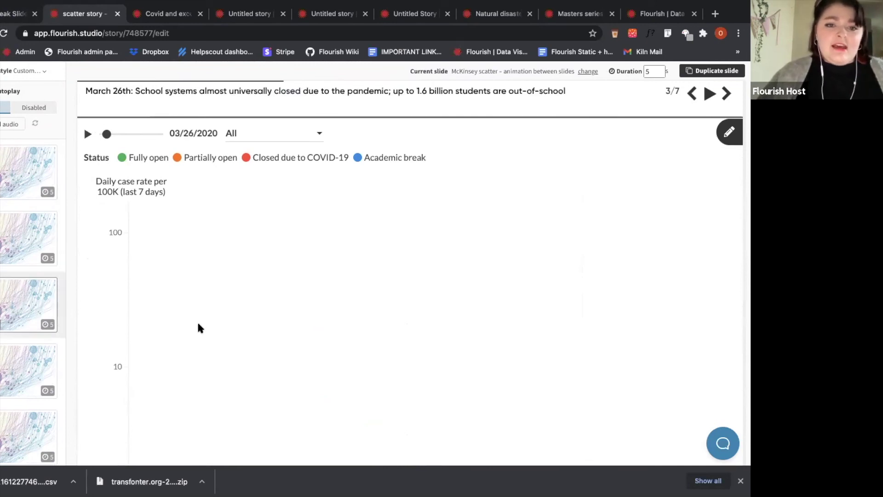
scroll(20, 302, "down", 5)
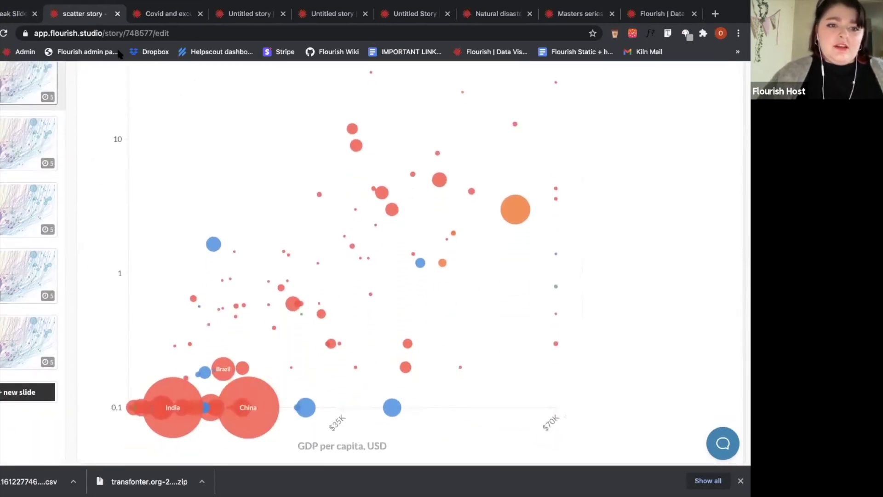
left_click(21, 276)
left_click(117, 13)
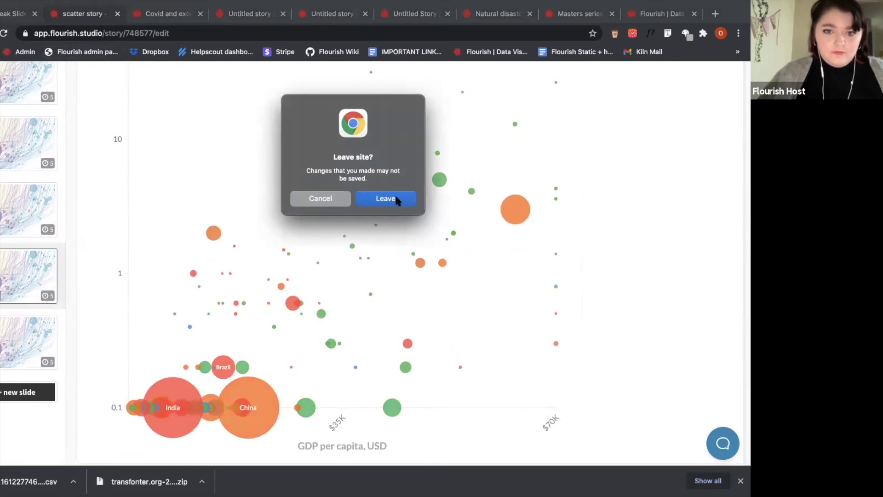
left_click(396, 197)
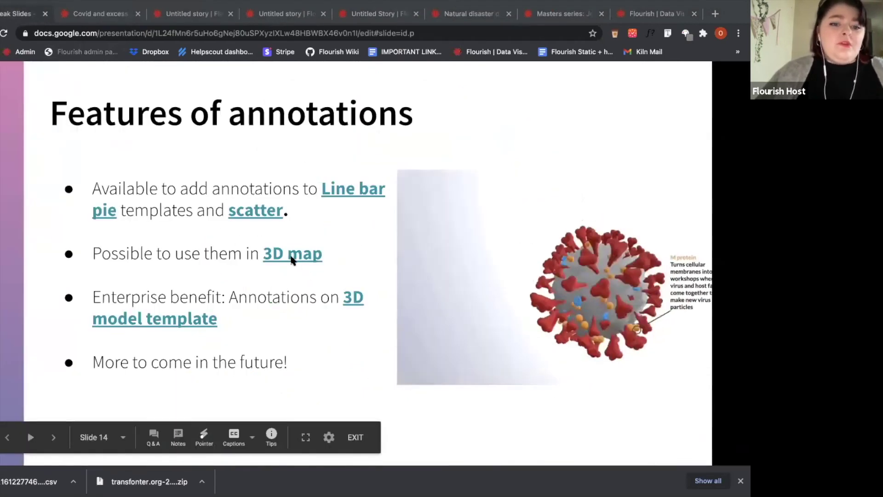
Open the 3D map example linked on the "Features of annotations" slide and duplicate its story.
left_click(276, 260)
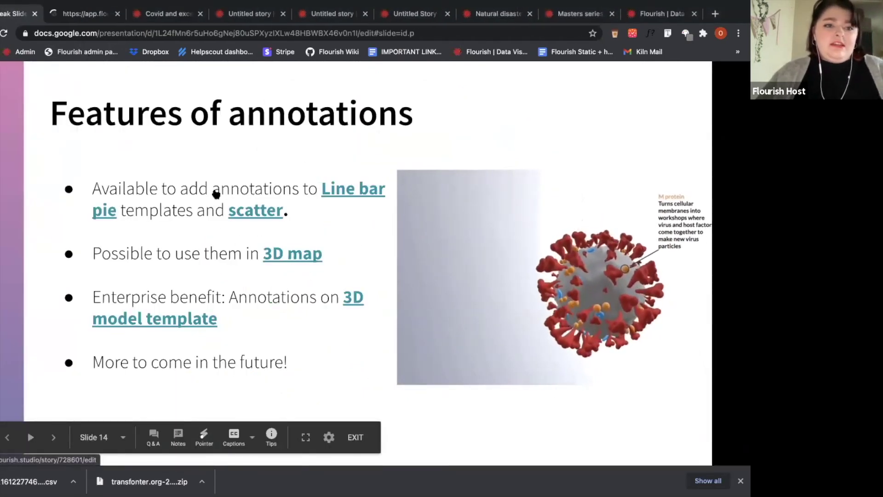
left_click(80, 14)
left_click(190, 75)
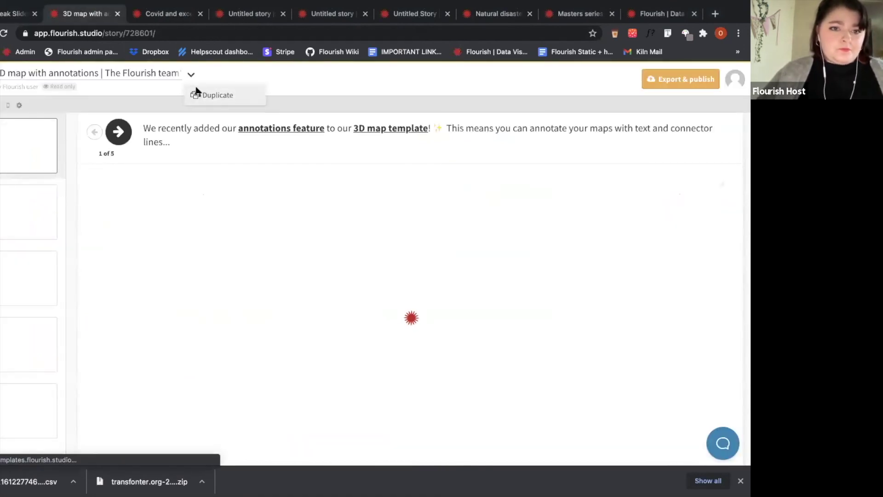
left_click(193, 92)
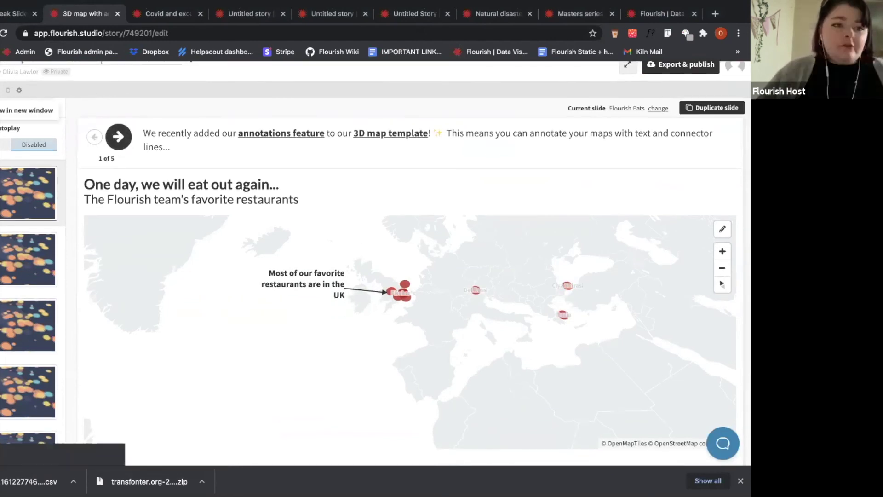
Preview the duplicated 3D map story in a new window and examine the annotations on all five slides.
left_click(156, 209)
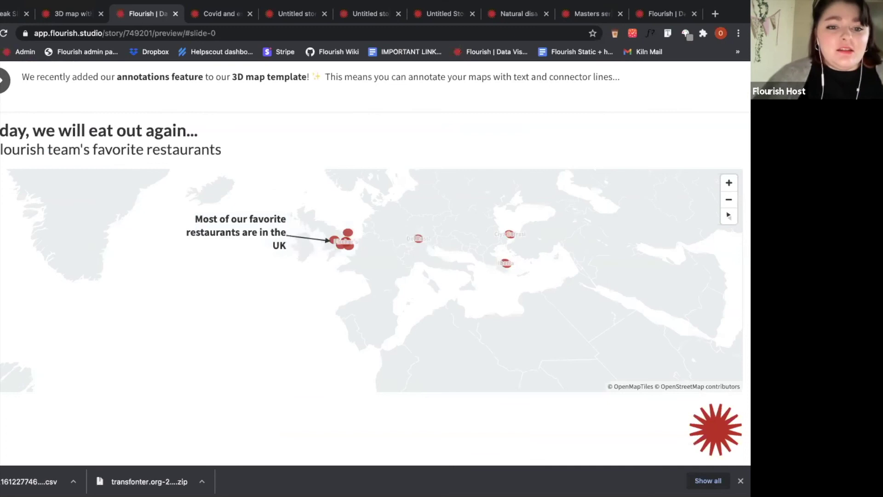
left_click(2, 81)
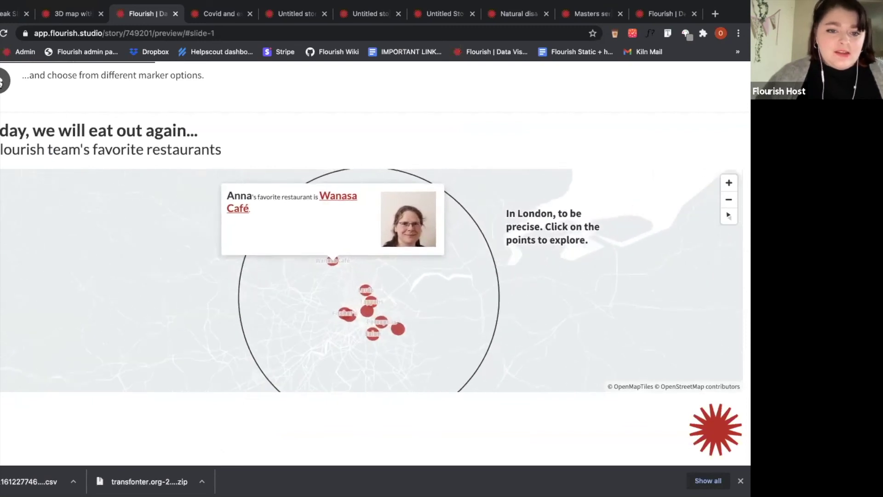
left_click(1, 82)
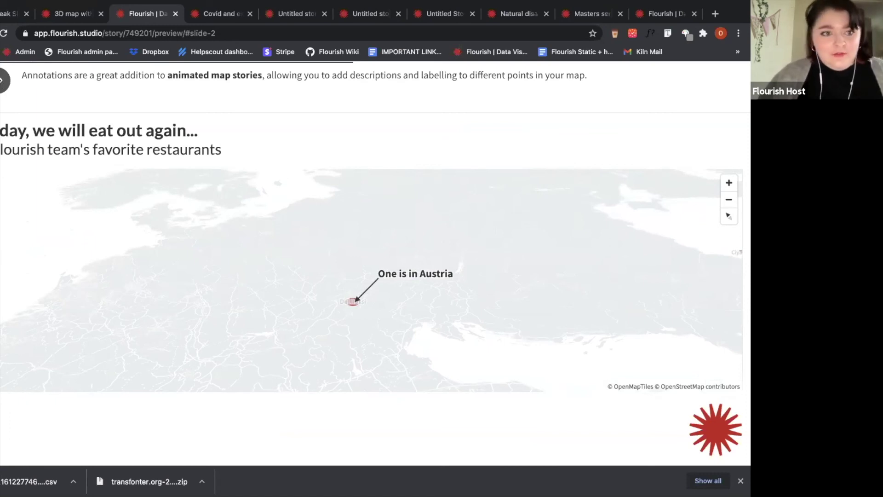
left_click(7, 78)
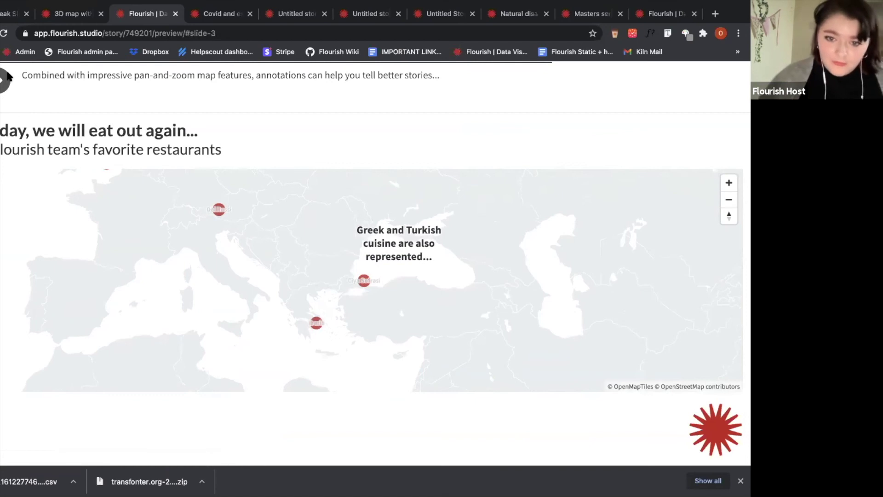
left_click(4, 80)
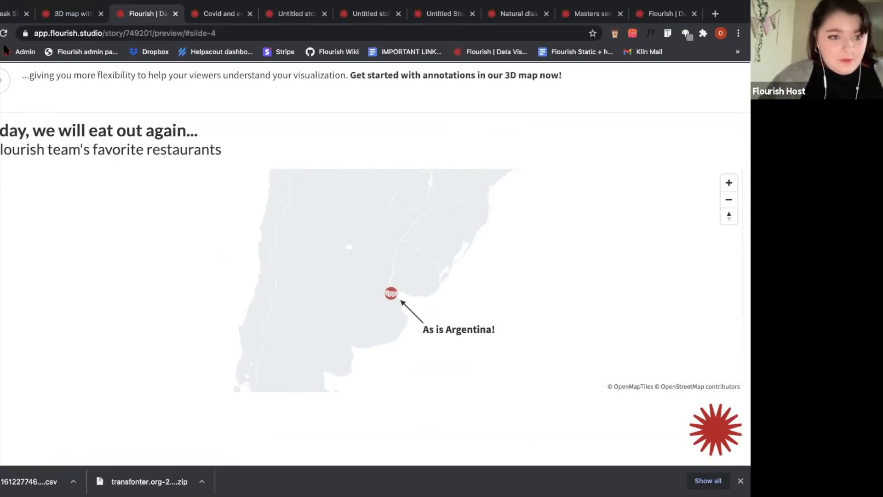
Switch to Google Slides and open the 3D model template example linked on the "Features of annotations" slide.
key("ctrl+1")
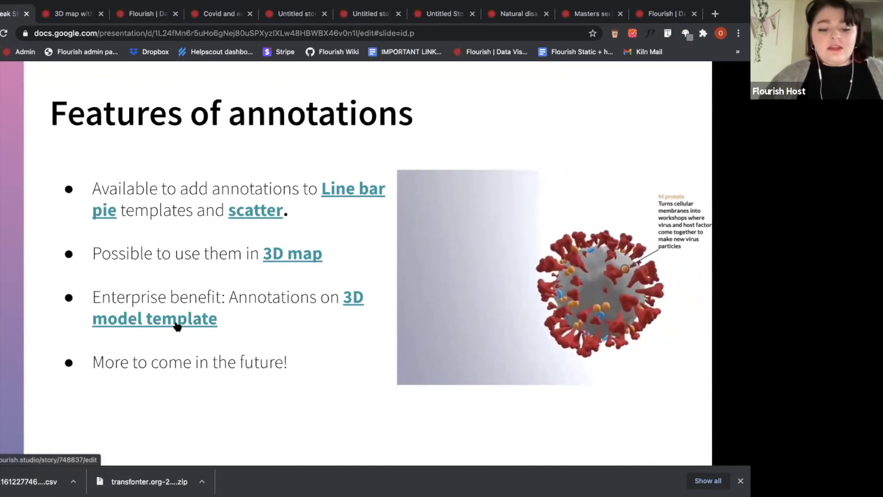
left_click(178, 326)
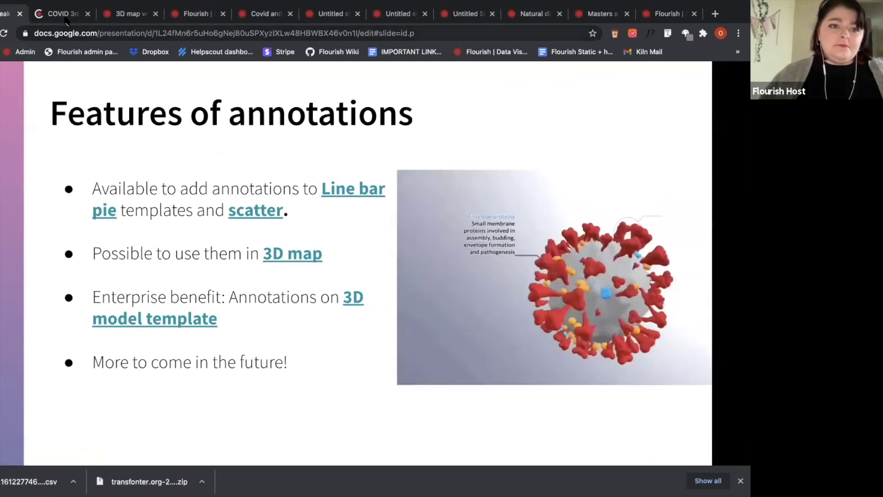
left_click(65, 19)
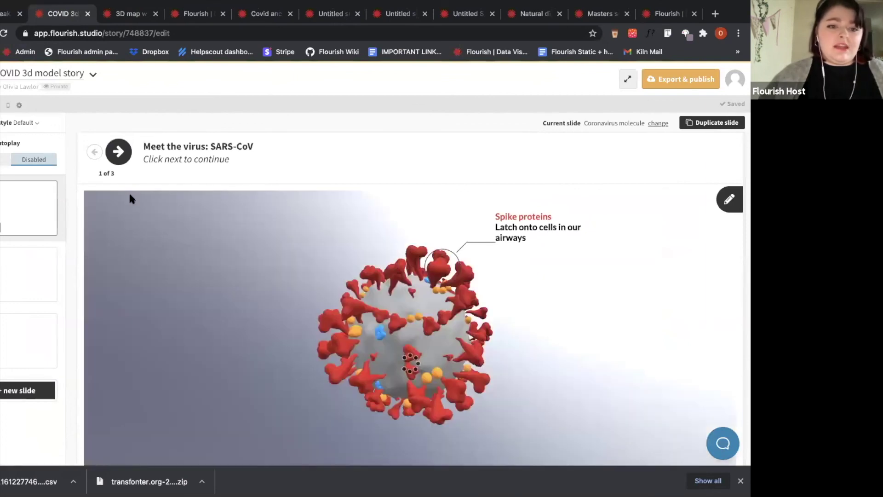
Examine the protein annotations on all three slides of the COVID 3D model story and return to the Google Slides presentation.
scroll(156, 150, "down", 1)
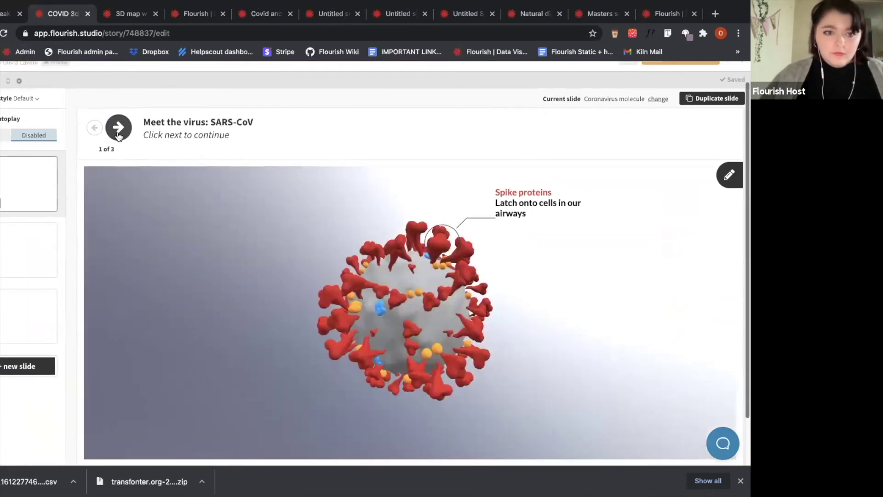
scroll(148, 204, "down", 1)
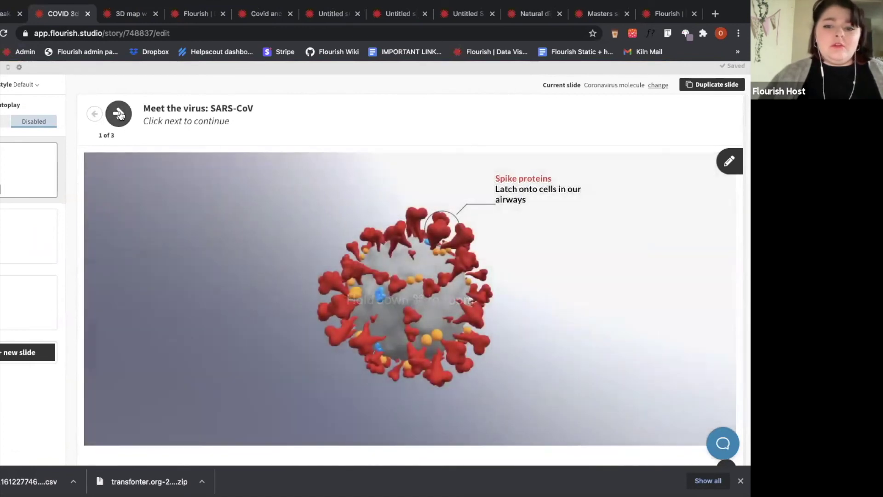
left_click(119, 114)
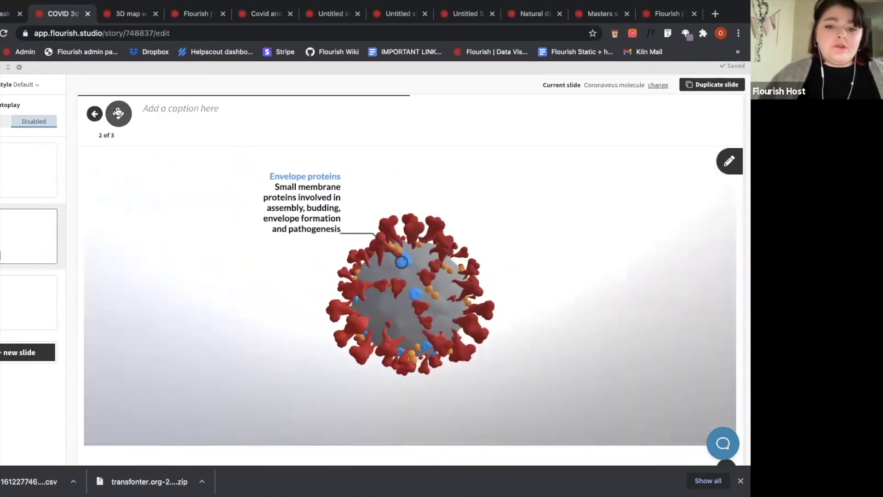
left_click(119, 112)
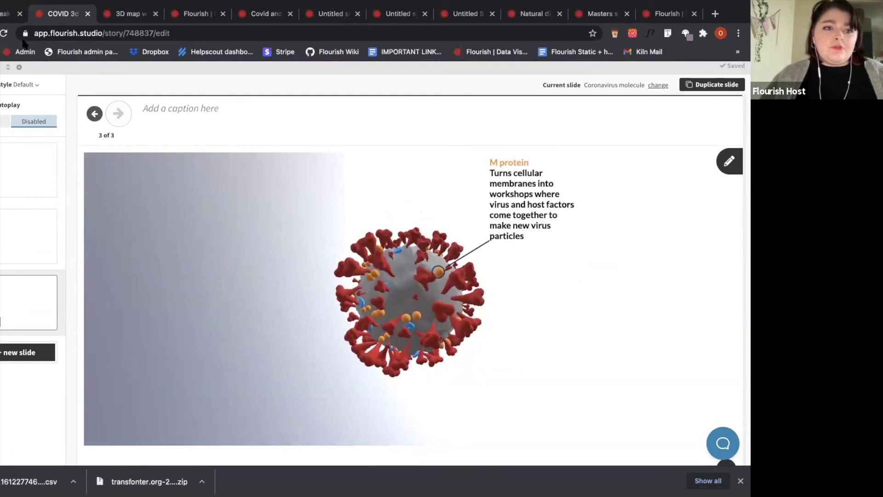
left_click(2, 15)
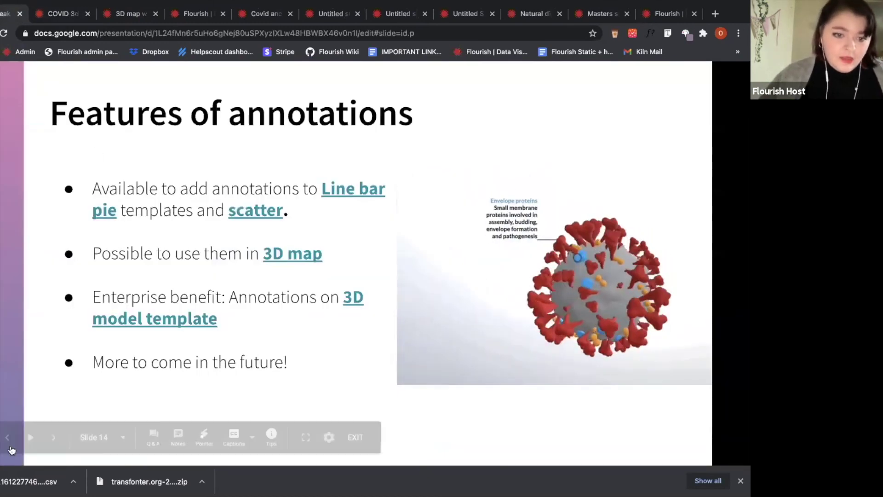